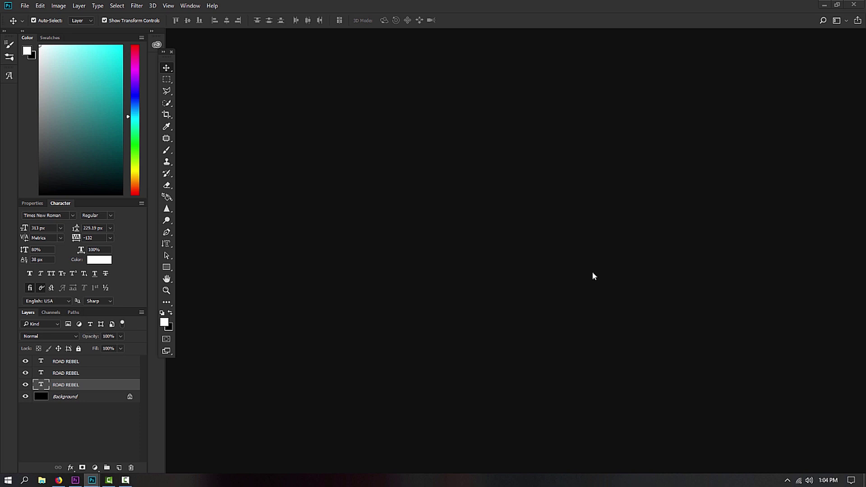
Step: Start a new 1920 x 1080 pixel document and name it RoadRebelMotorcycles
key("ctrl+n")
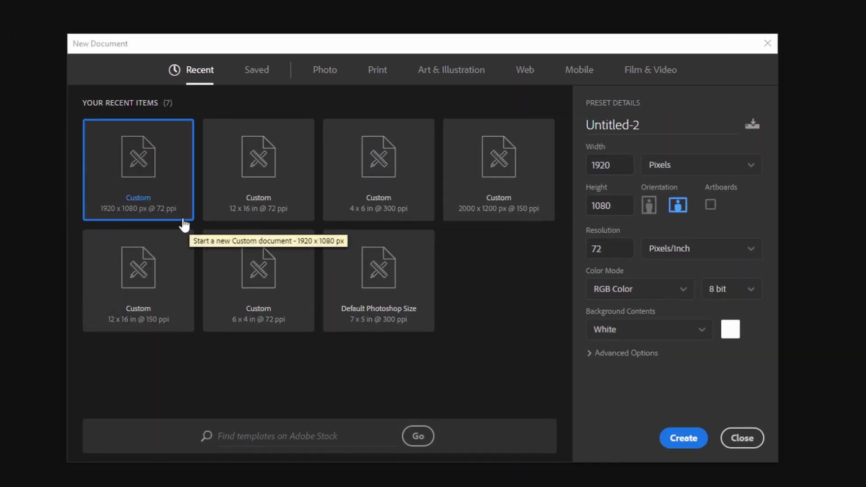
left_click_drag(645, 126, 359, 130)
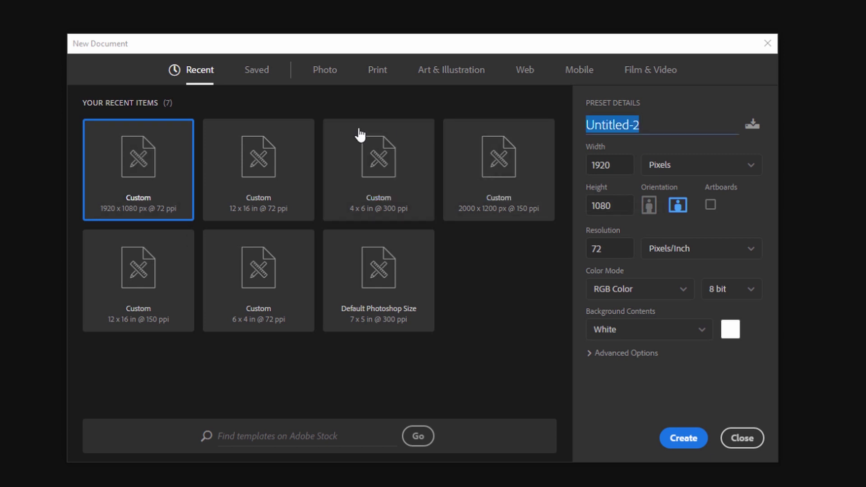
type("RoadRebelMOto")
key("BackSpace")
key("BackSpace")
key("BackSpace")
type("otorcyle")
key("BackSpace")
key("BackSpace")
type("ces")
key("Left")
key("Left")
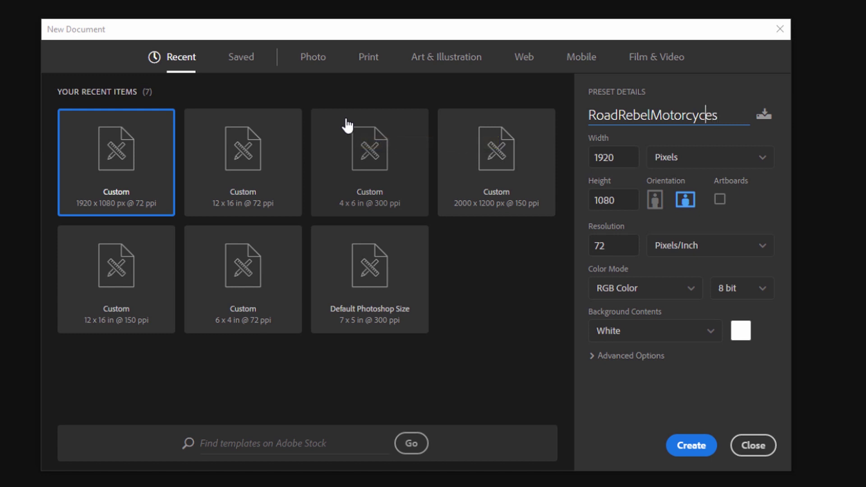
type("l")
key("Tab")
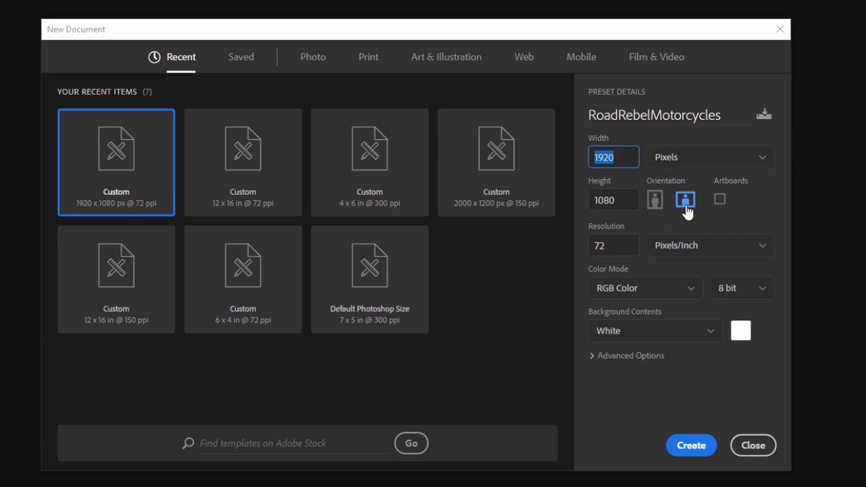
Step: Set the new document's resolution to 300 pixels/inch and create it
left_click(606, 246)
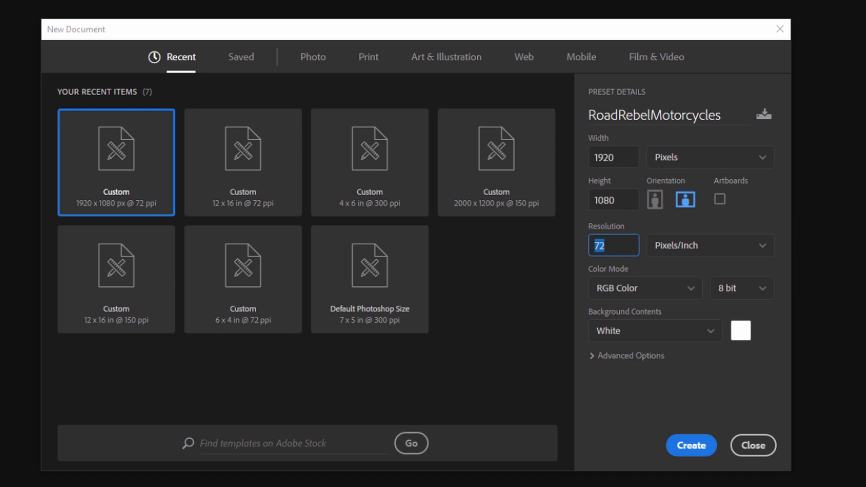
type("300")
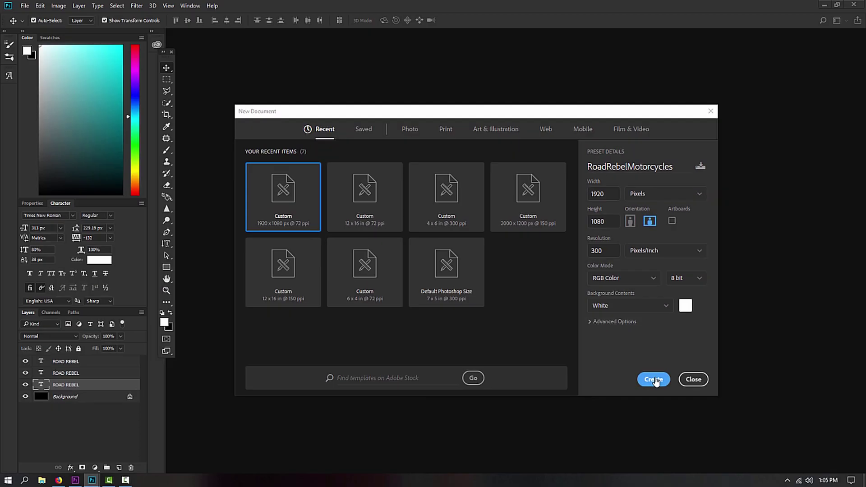
left_click(654, 379)
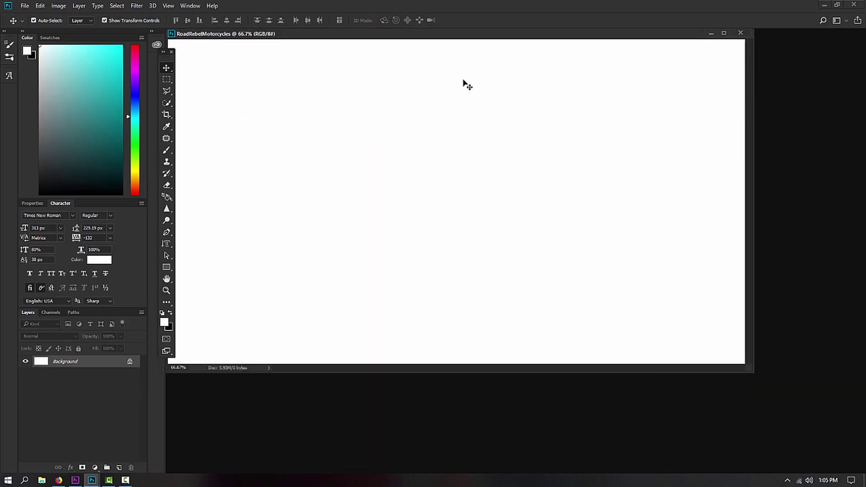
Step: Switch to full-screen mode with menu bar and fill the Background layer with black
key("f")
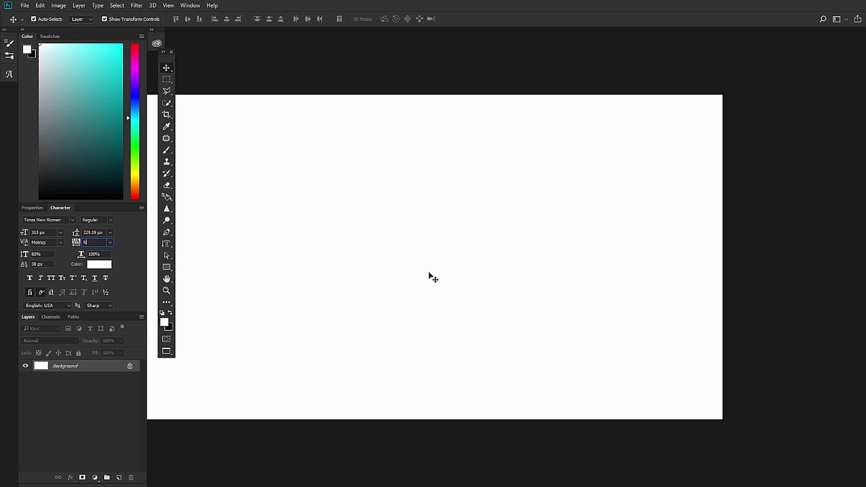
left_click(167, 272)
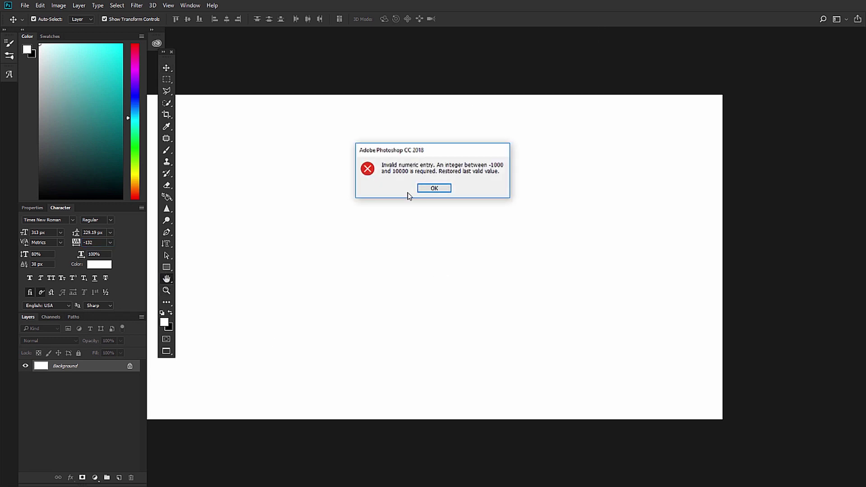
left_click(440, 187)
left_click_drag(418, 244, 462, 253)
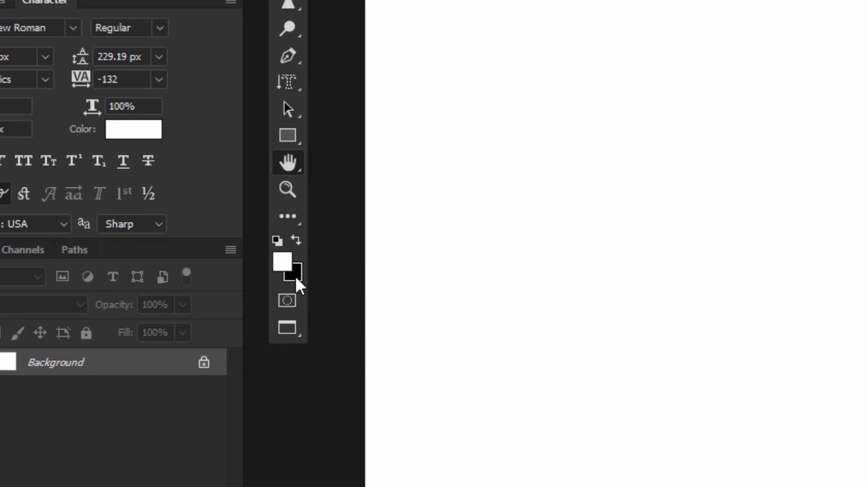
key("ctrl+BackSpace")
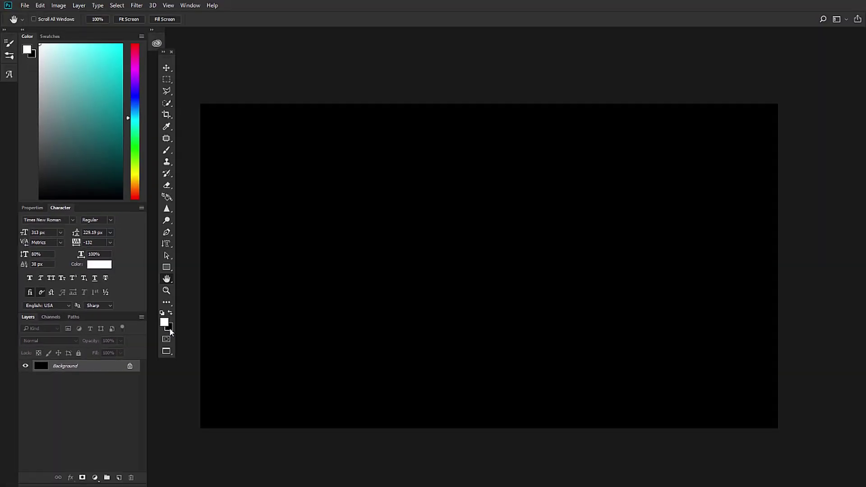
key("v")
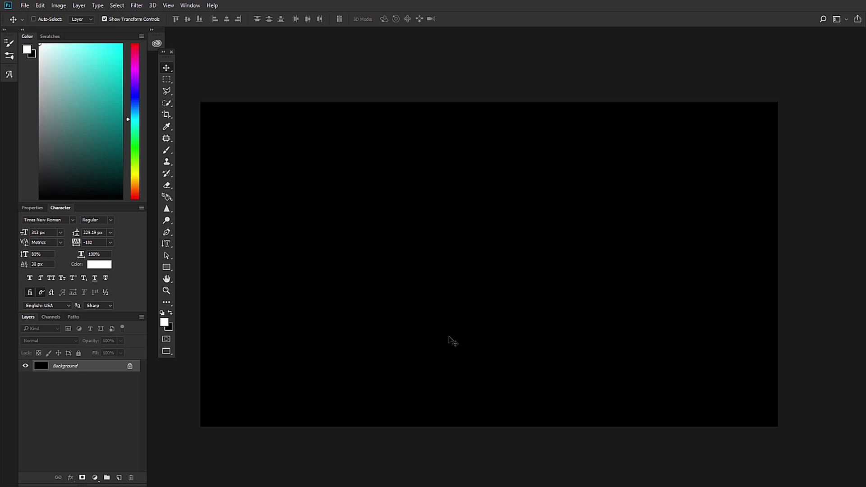
Step: Resize the image to 3000 pixels wide with proportions linked and resampling on
key("ctrl+alt+i")
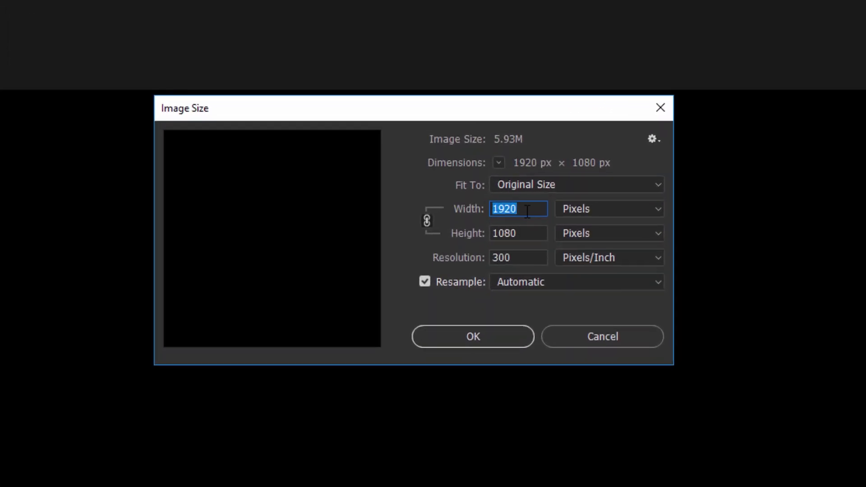
type("2500")
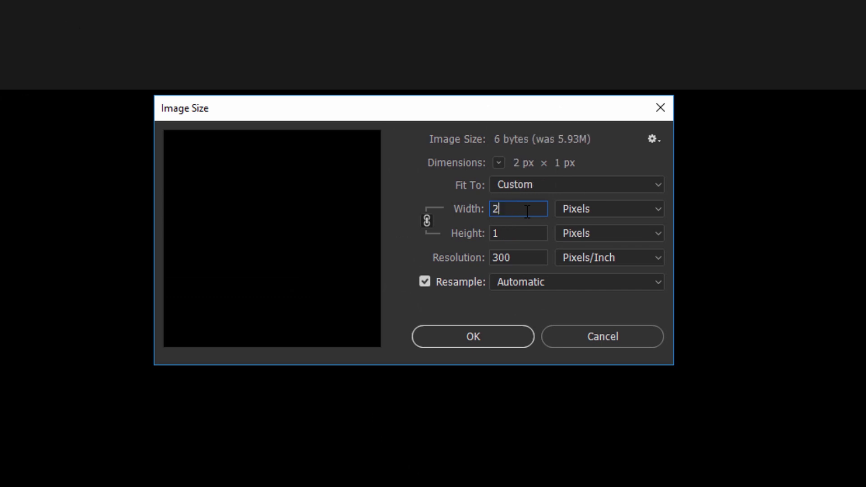
key("BackSpace")
key("BackSpace")
key("BackSpace")
key("BackSpace")
type("300")
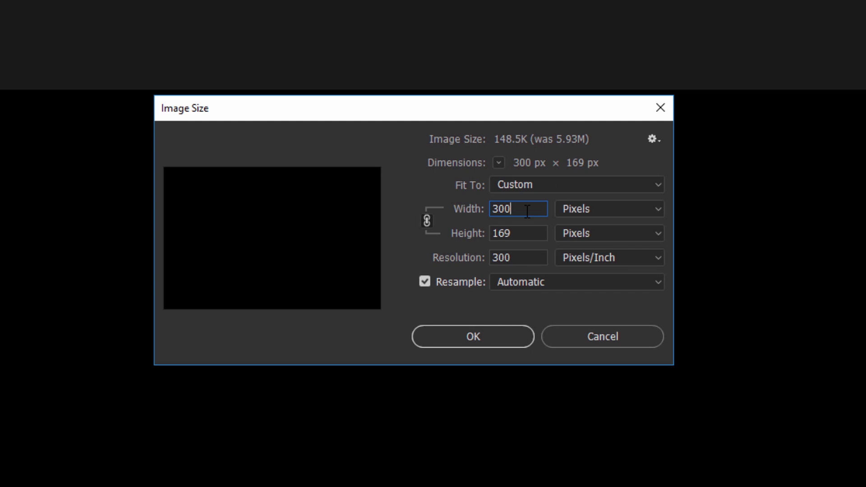
type("0")
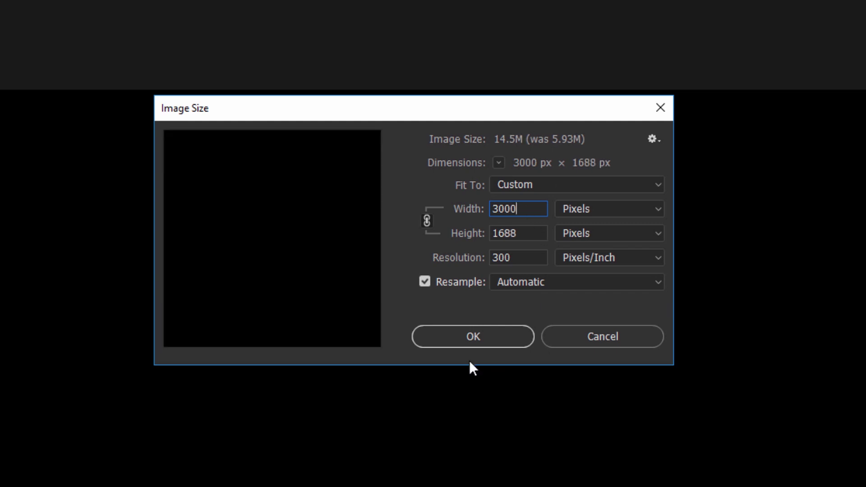
left_click(467, 338)
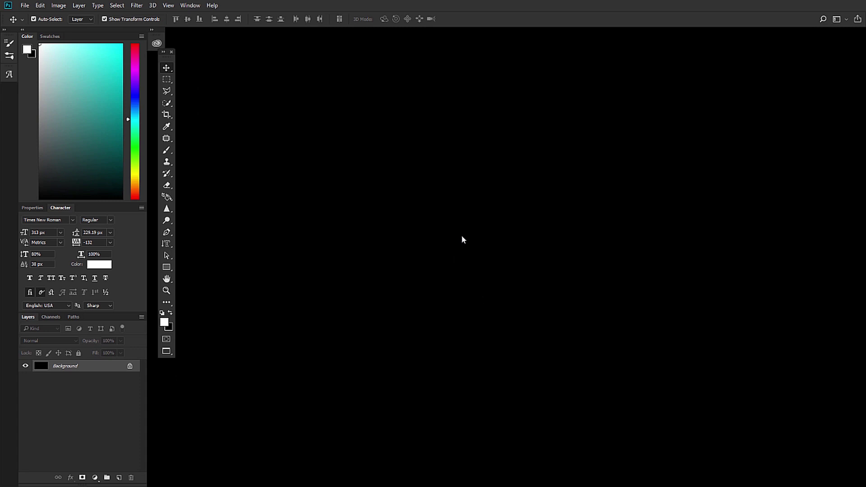
Step: Add horizontal white text on the canvas reading ROAD on the first line and REBEL on the second
key("z")
left_click_drag(653, 246, 634, 245)
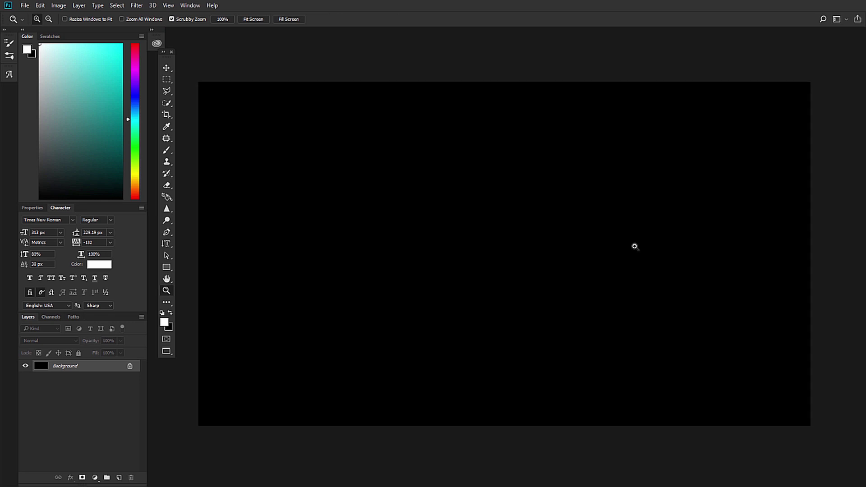
key("v")
right_click(167, 244)
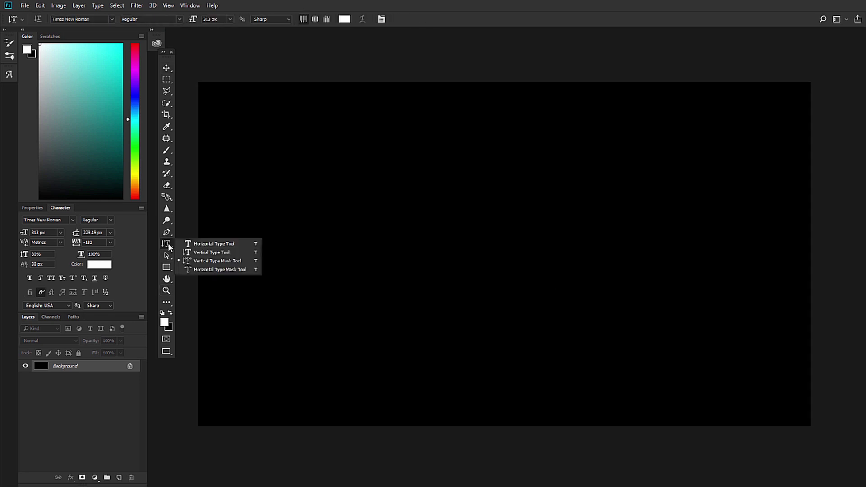
left_click(227, 244)
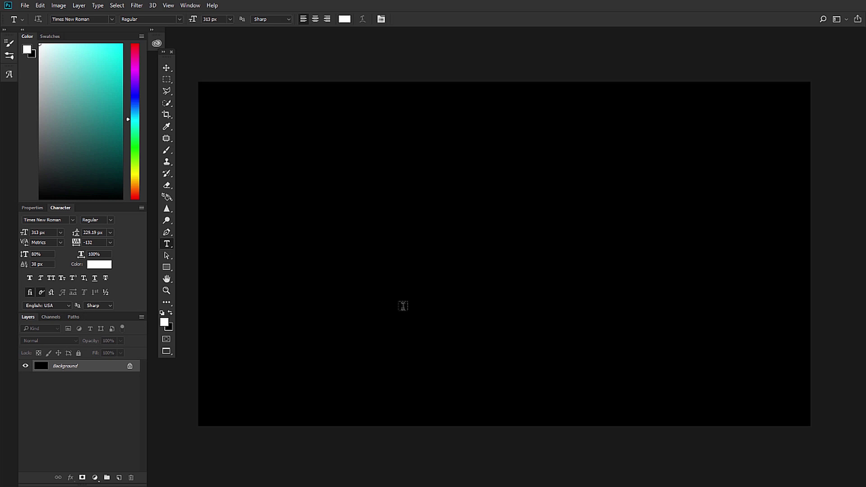
left_click(397, 299)
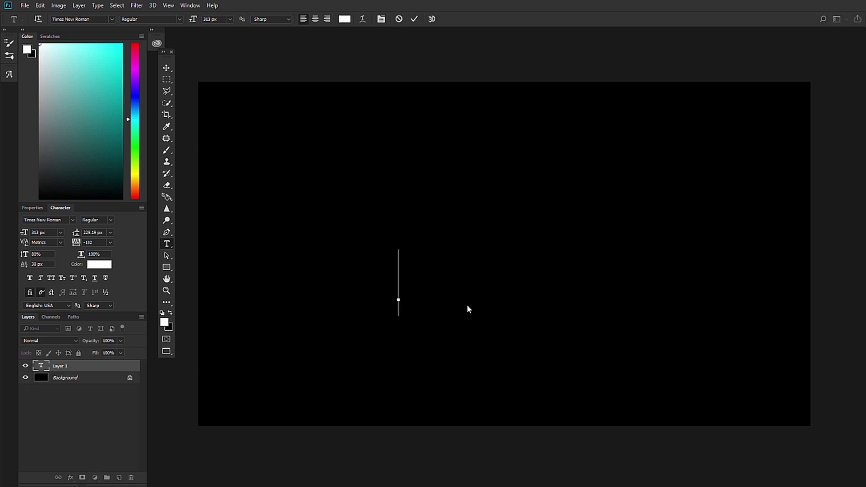
type("ROAD")
key("Return")
type("REBEL")
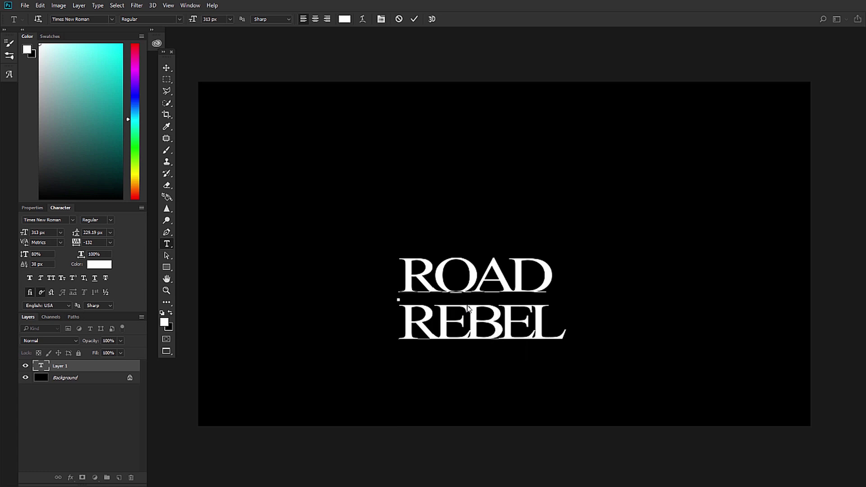
Step: Change the font of all the ROAD REBEL text to Bleeding Cowboys
key("ctrl+a")
left_click_drag(52, 19, 74, 19)
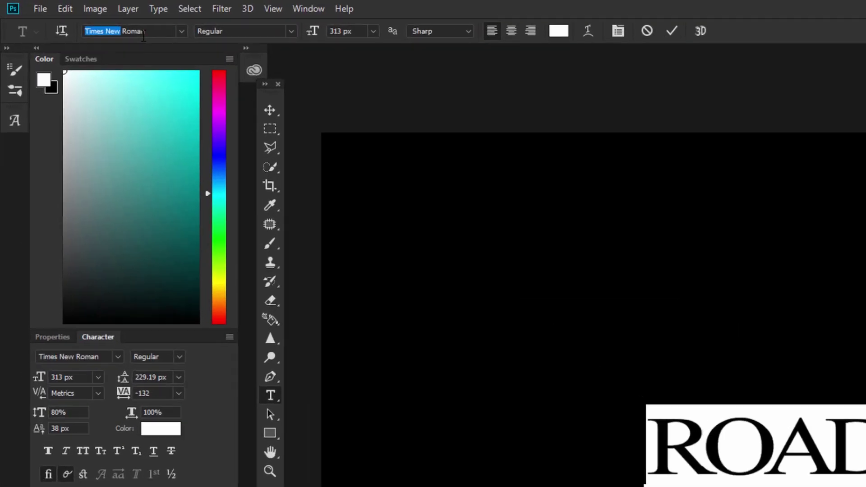
left_click_drag(143, 36, 144, 36)
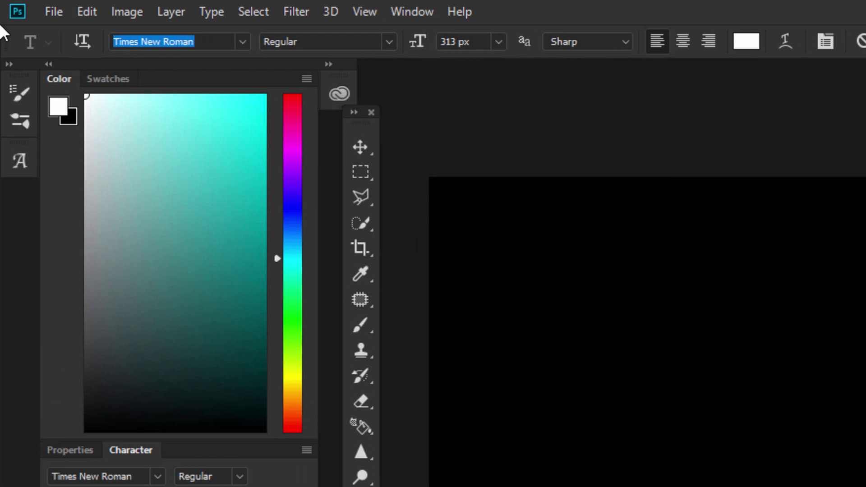
type("Bleed")
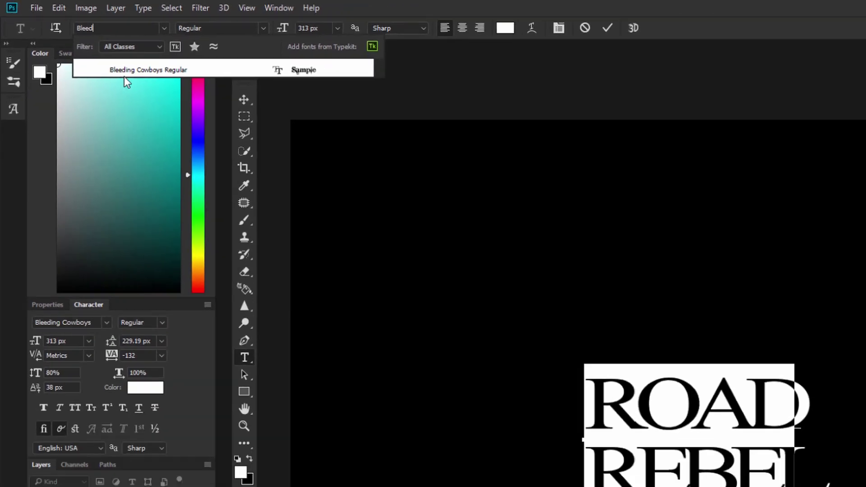
key("Return")
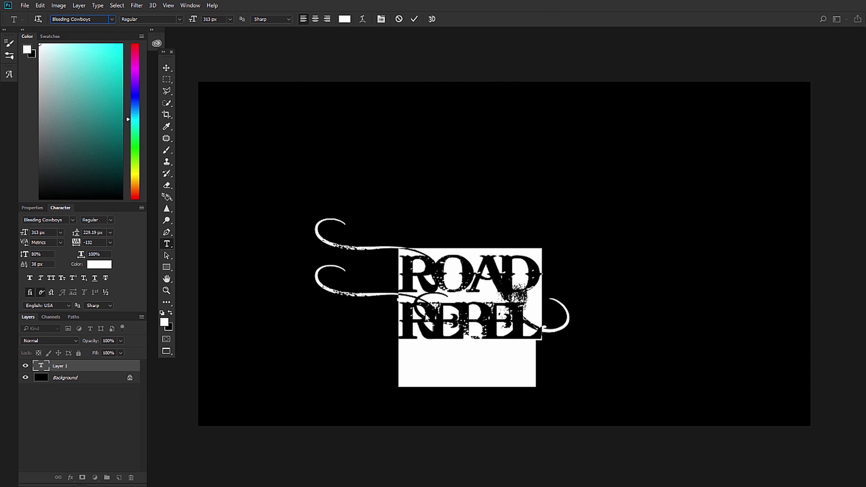
Step: Set the tracking of all the text to 8 and its leading to 239.19 px
left_click(437, 301)
key("ctrl+a")
left_click_drag(76, 245, 81, 246)
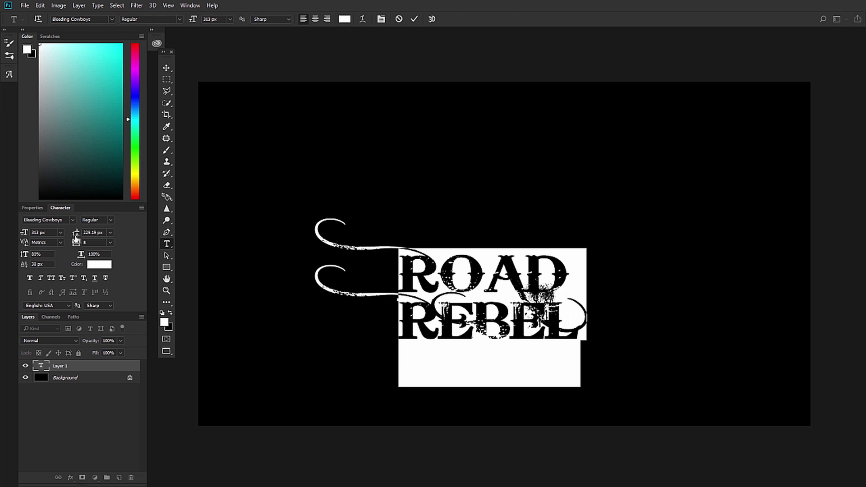
left_click_drag(76, 234, 79, 236)
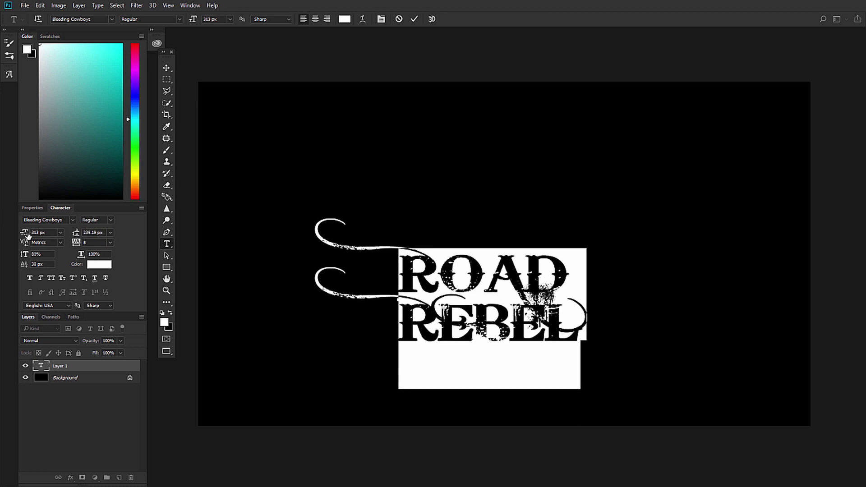
Step: Enlarge the ROAD REBEL text to a 501 px font size and set its leading to 336.19 px
left_click_drag(26, 235, 135, 232)
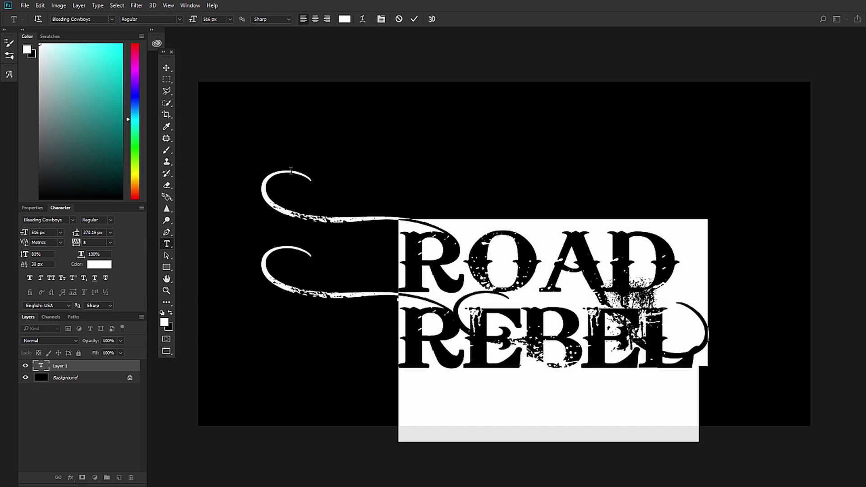
left_click_drag(26, 238, 19, 237)
left_click_drag(76, 234, 61, 234)
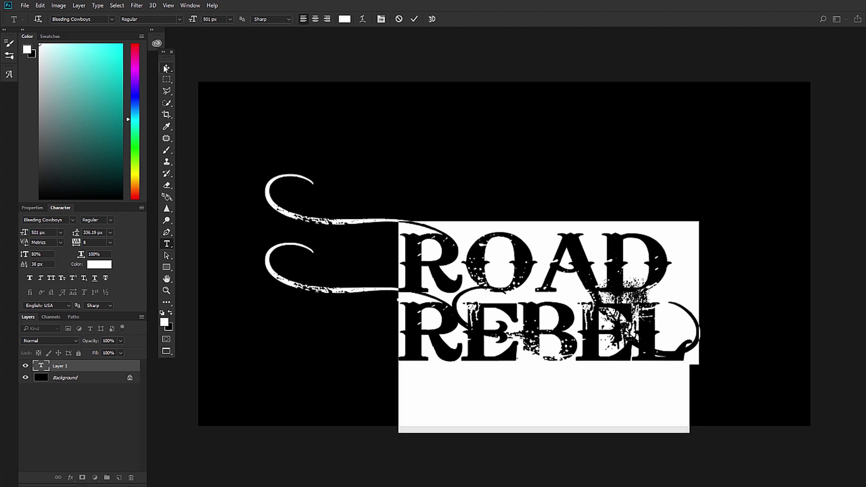
Step: Move the ROAD REBEL text slightly up and left so it sits centred on the canvas
left_click(166, 68)
left_click_drag(575, 284, 566, 260)
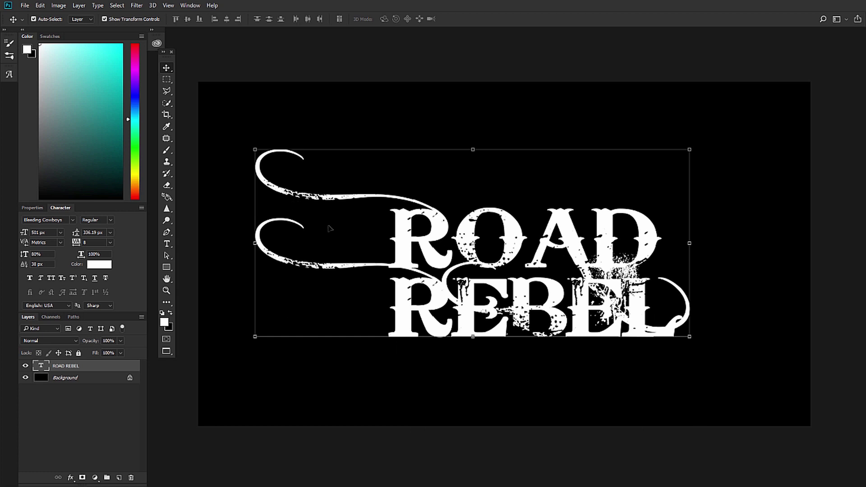
left_click(456, 220)
left_click(511, 241)
Step: Duplicate the ROAD REBEL text layer and hide the original
left_click(74, 379)
left_click(74, 368)
key("ctrl+j")
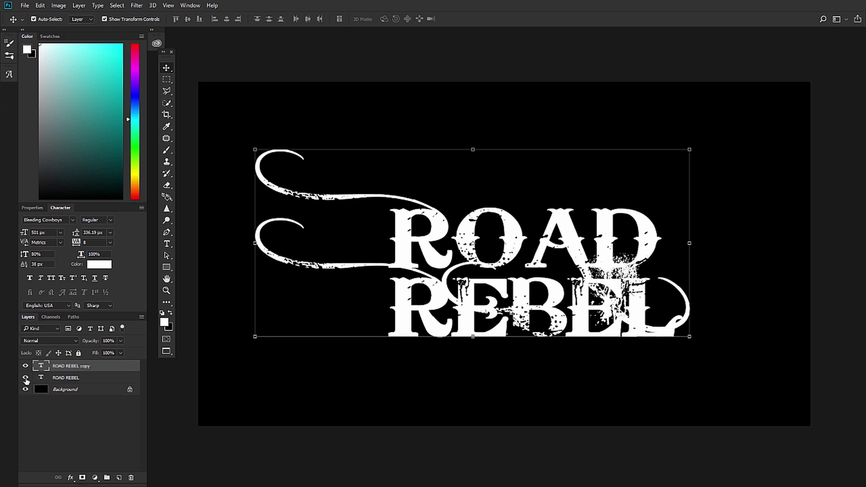
left_click(26, 378)
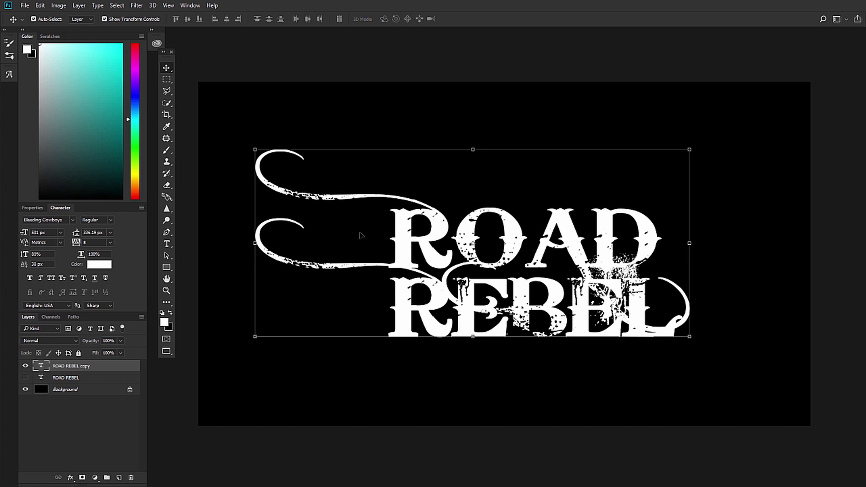
Step: Rasterize the ROAD REBEL copy layer and erase the upper flourish extending left from the R of ROAD
key("e")
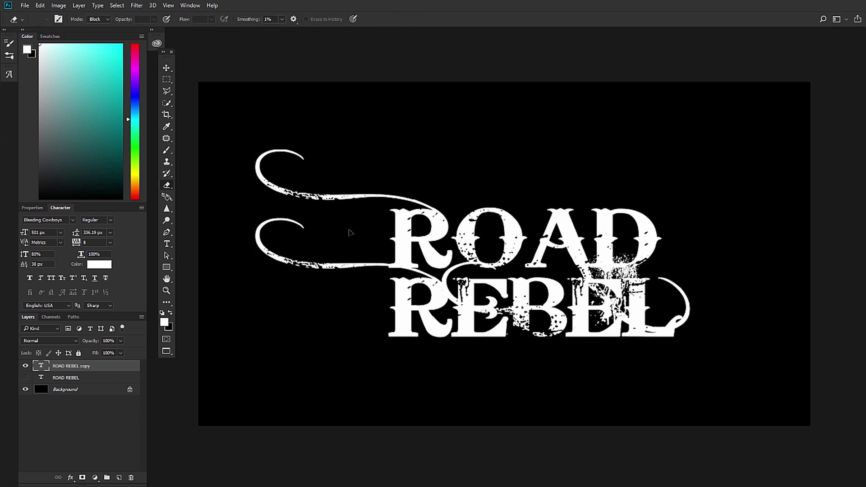
right_click(170, 186)
left_click(189, 186)
left_click(261, 155)
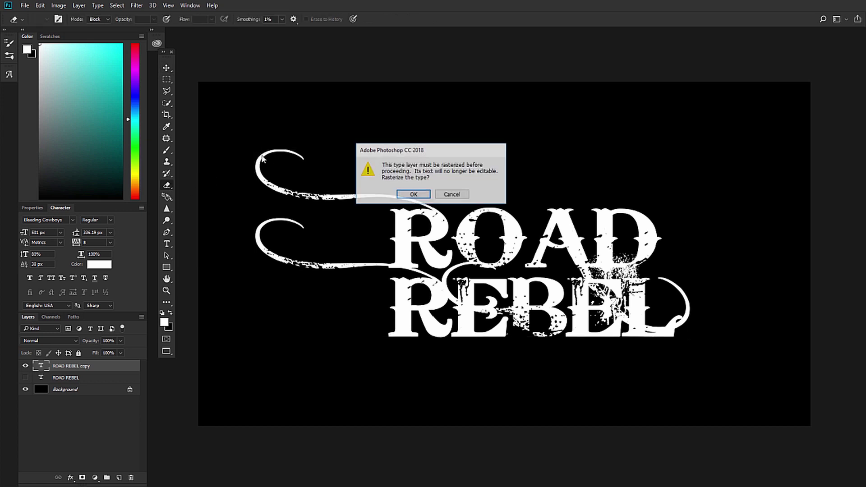
left_click(413, 195)
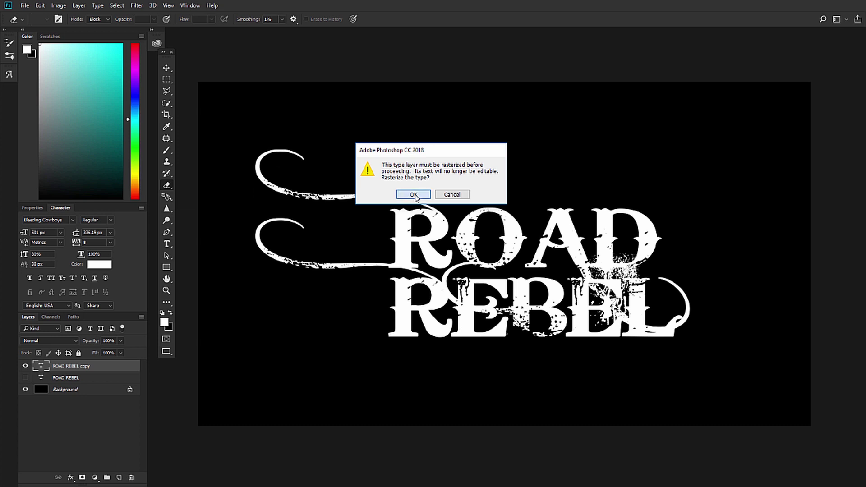
mouse_move(305, 159)
left_mouse_down()
mouse_move(284, 151)
mouse_move(252, 162)
mouse_move(273, 191)
mouse_move(318, 194)
left_mouse_up()
mouse_move(386, 193)
left_mouse_down()
mouse_move(307, 193)
mouse_move(364, 190)
mouse_move(353, 193)
left_mouse_up()
Step: Erase the leftover piece of flourish above the R of ROAD, up to the letter's edge
key("z")
left_click_drag(523, 221, 525, 223)
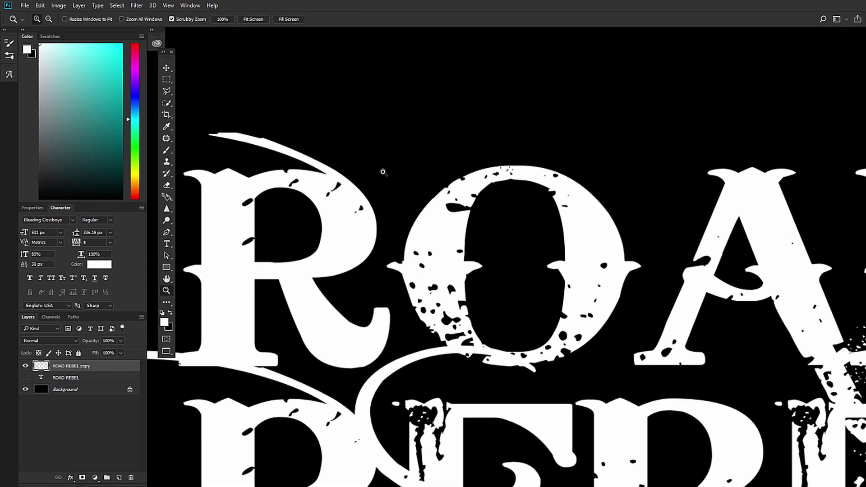
key("e")
mouse_move(209, 136)
left_mouse_down()
mouse_move(263, 137)
mouse_move(317, 150)
mouse_move(285, 148)
mouse_move(318, 156)
mouse_move(301, 157)
mouse_move(319, 162)
left_mouse_up()
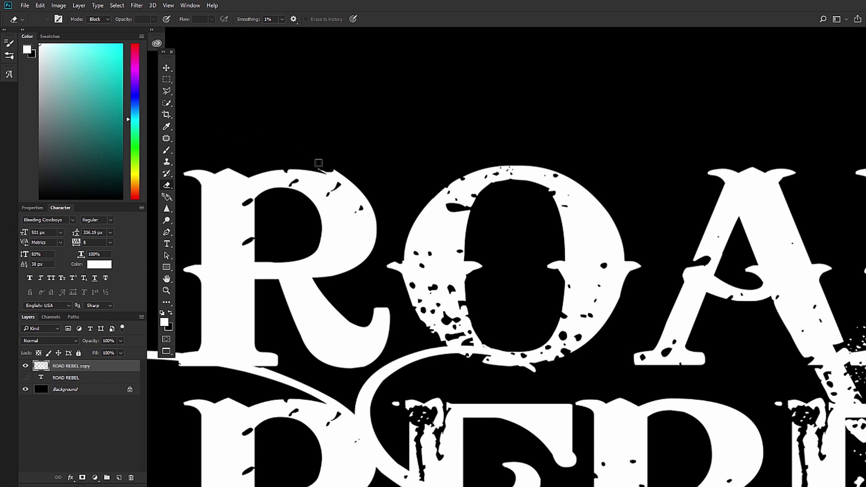
Step: Outline the flourish remnant on the R of ROAD with the Pen tool, convert it to a 0 px feather selection, delete the contents and deselect
key("p")
left_click(312, 171)
left_click_drag(325, 173, 359, 184)
left_click_drag(369, 166, 366, 159)
left_click_drag(346, 143, 320, 146)
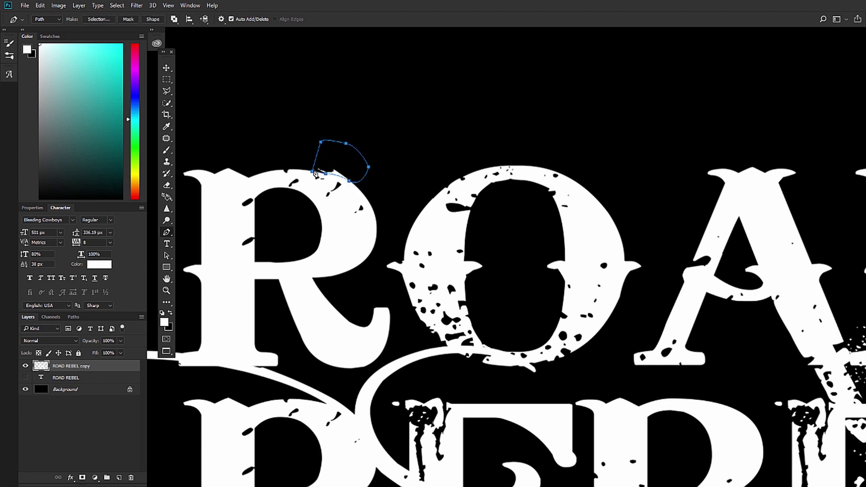
right_click(327, 157)
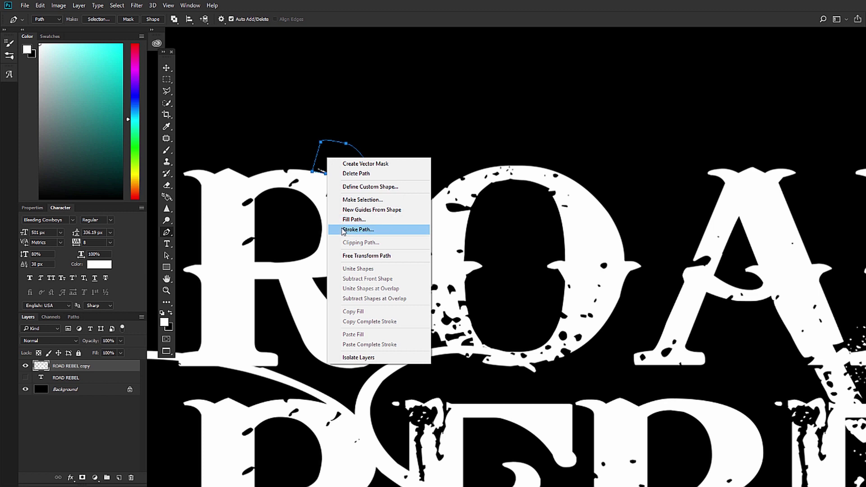
left_click(359, 199)
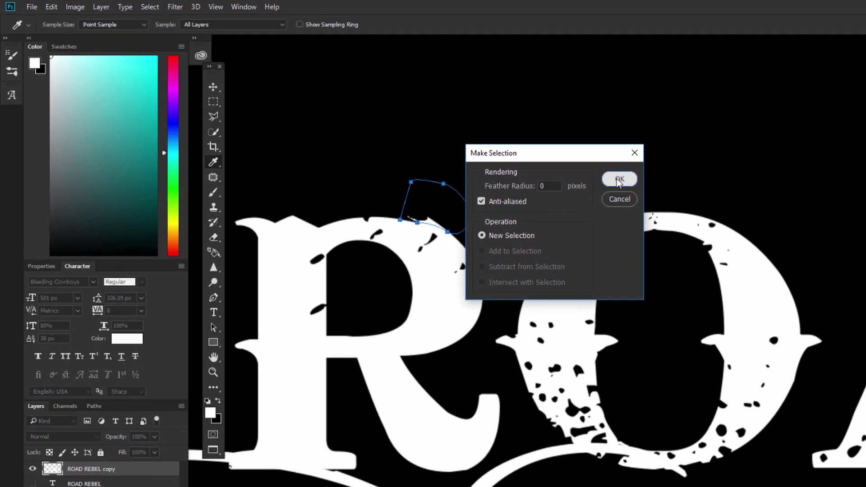
left_click(618, 181)
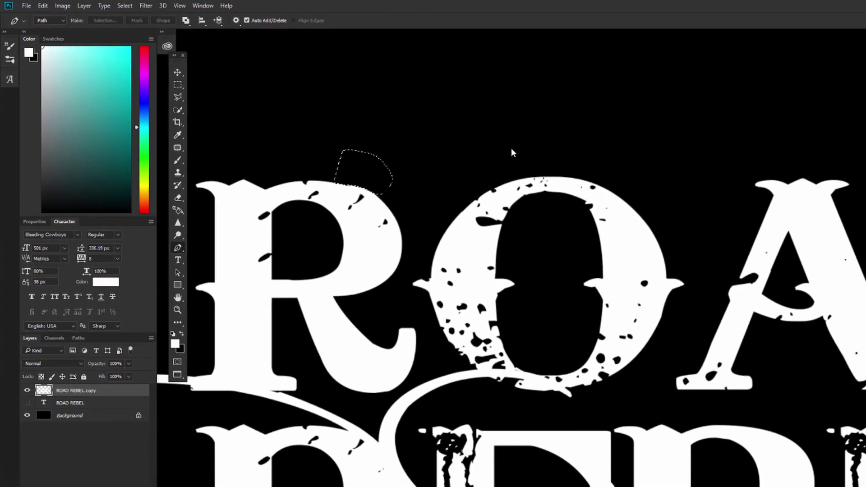
key("ctrl+d")
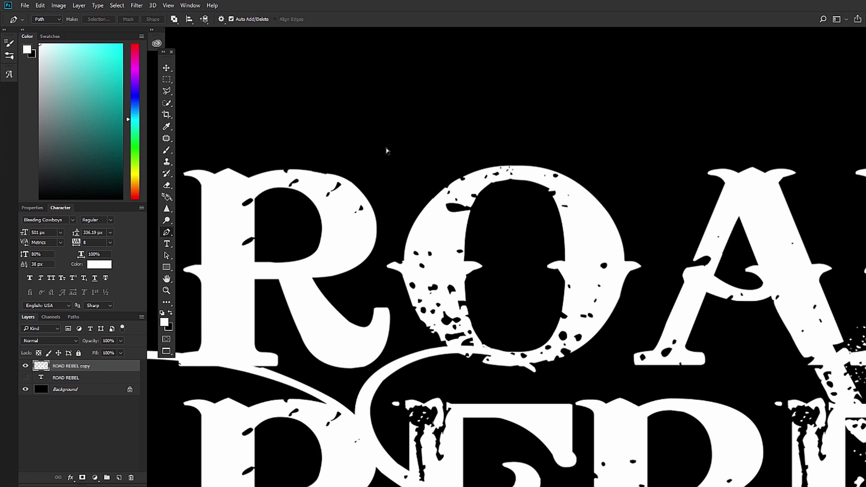
Step: Move the rasterized ROAD REBEL lettering slightly up and to the left on the canvas
key("z")
left_click_drag(488, 194, 444, 204)
key("space")
left_click_drag(553, 260, 524, 274)
key("v")
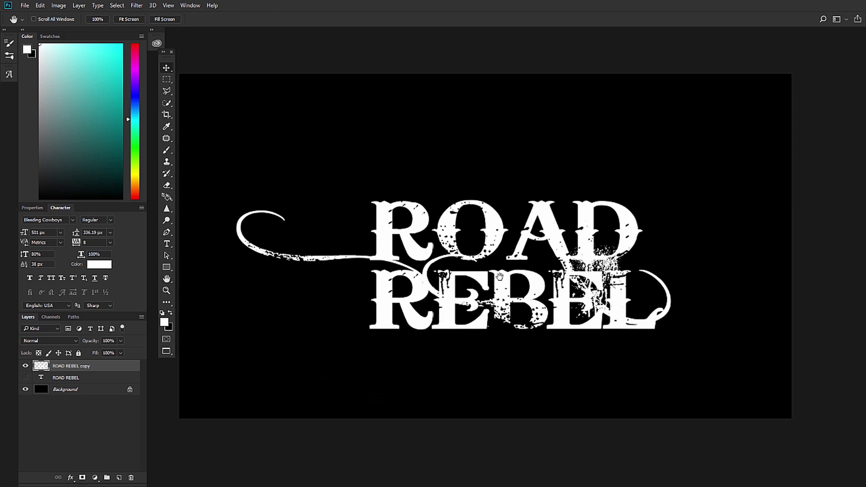
mouse_move(503, 236)
left_mouse_down()
mouse_move(487, 223)
mouse_move(492, 229)
left_mouse_up()
Step: Draw a white circle about 994 px across with the Ellipse tool and centre it on the canvas
key("u")
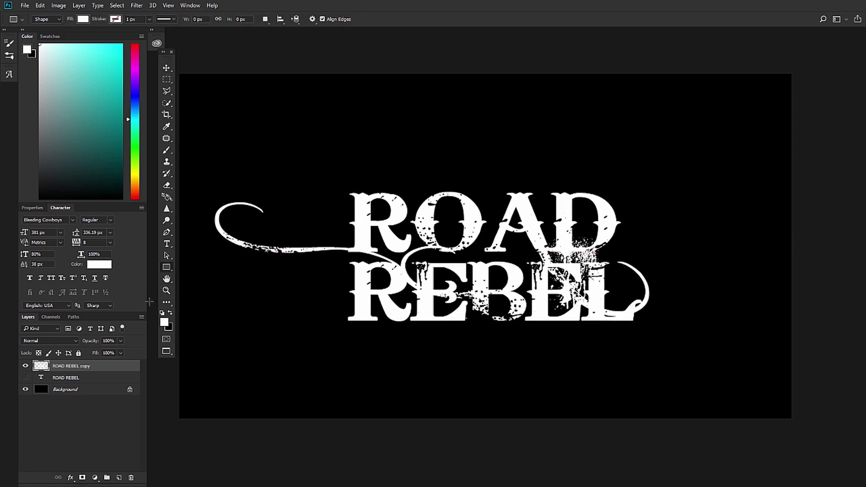
right_click(169, 267)
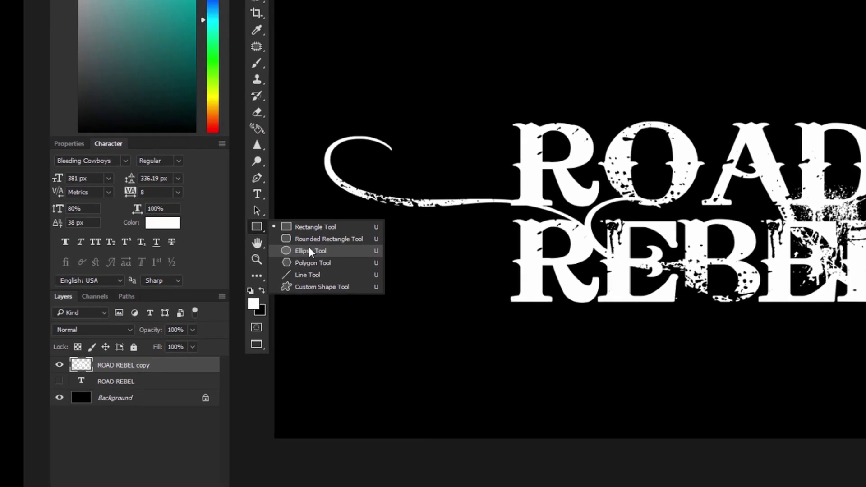
left_click(310, 251)
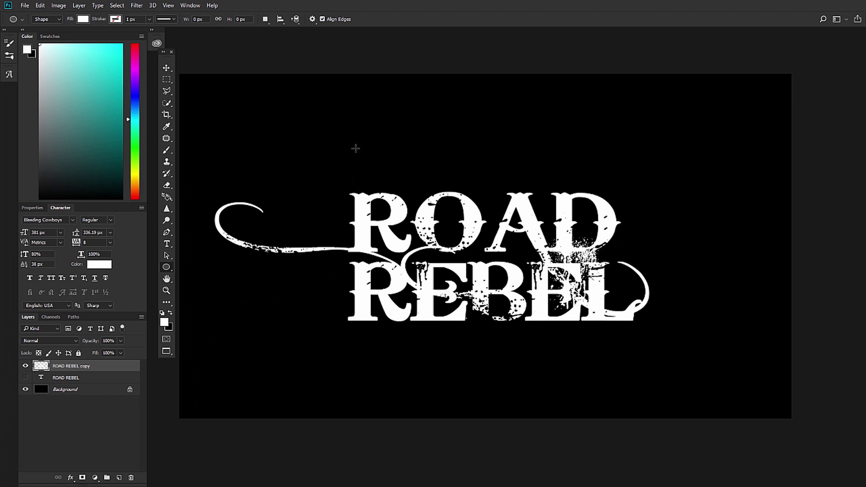
left_click_drag(354, 145, 597, 347)
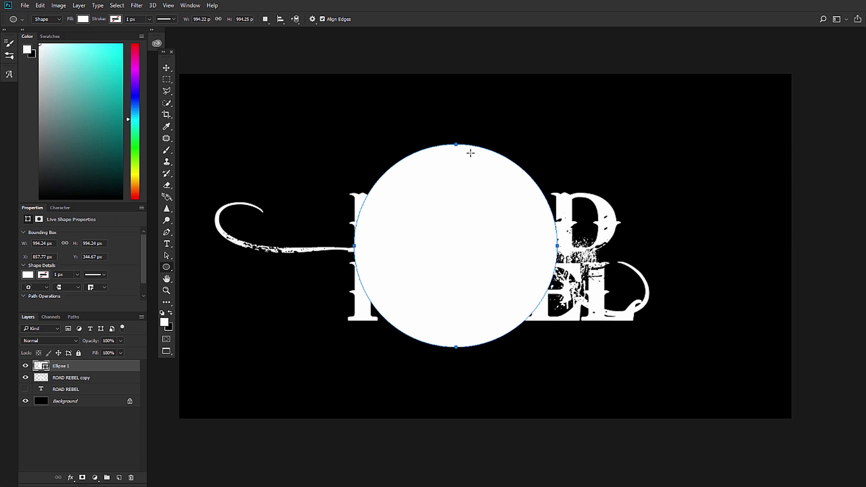
key("v")
left_click_drag(469, 147, 512, 163)
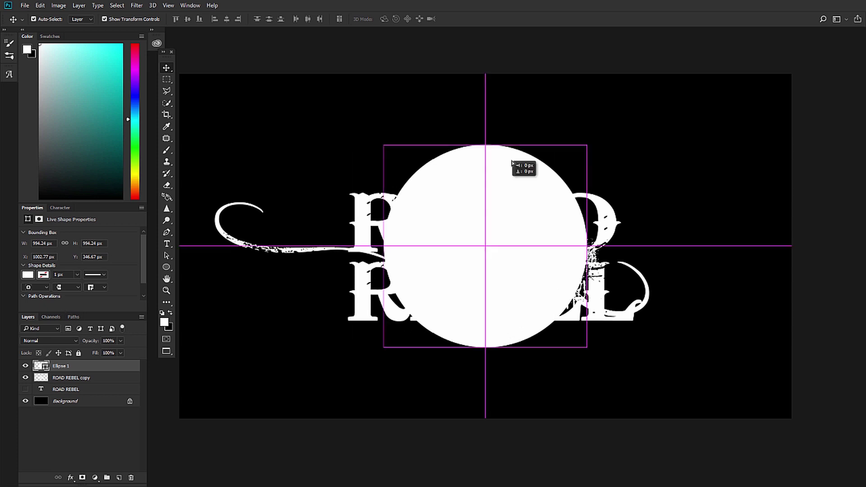
left_click_drag(511, 163, 511, 162)
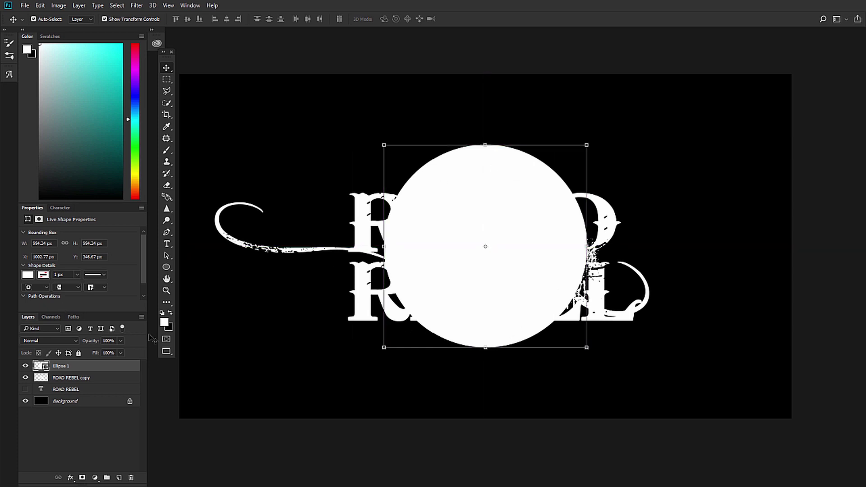
Step: Change the circle's fill colour to bright green
left_click(162, 323)
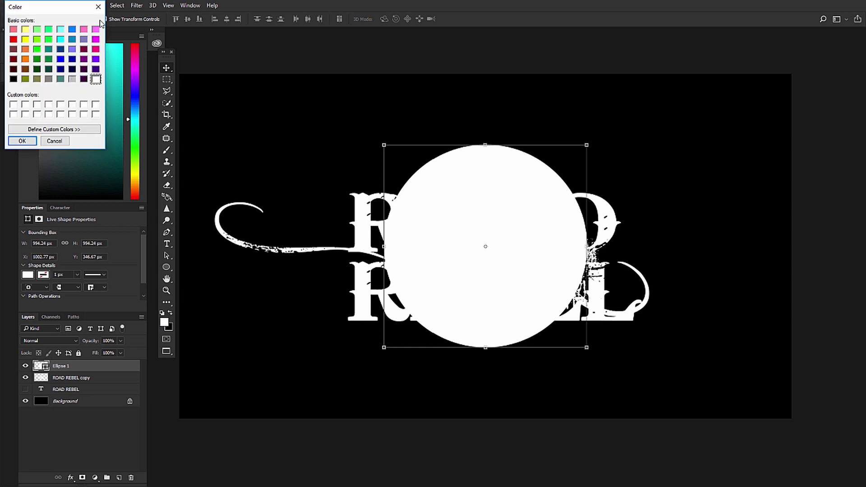
left_click(102, 5)
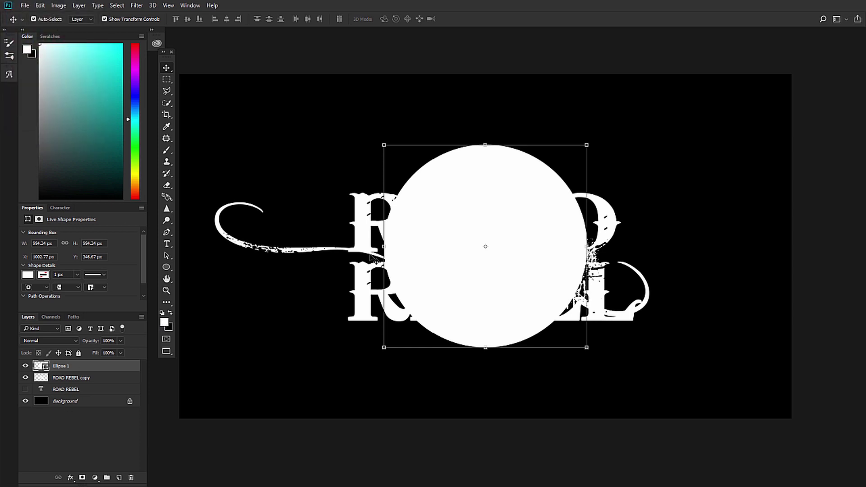
double_click(45, 368)
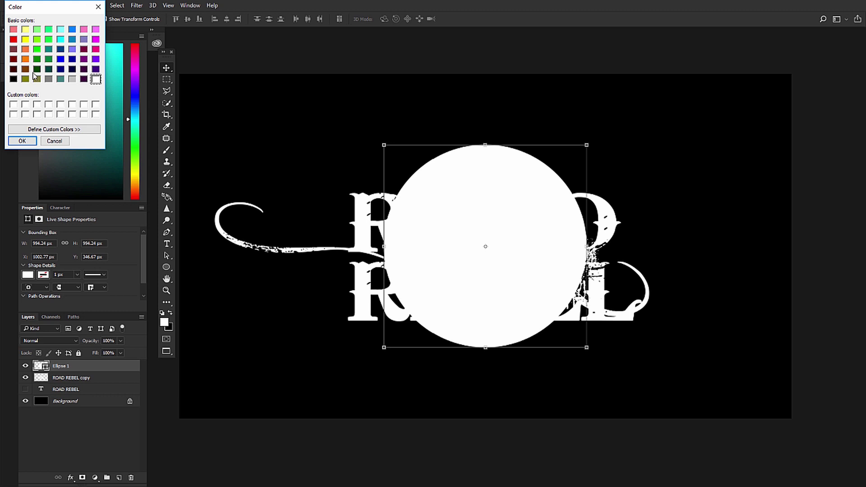
left_click(37, 48)
left_click(21, 142)
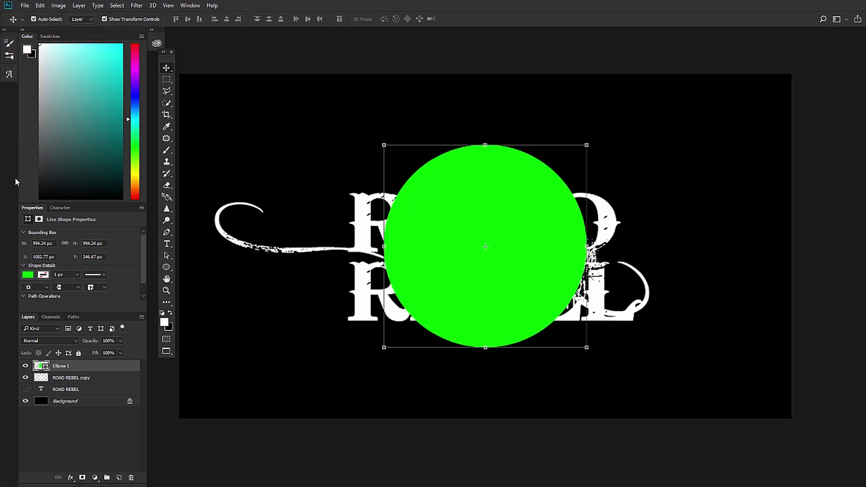
Step: Add the text "motorcycles" along the outer edge of the green circle
left_click(168, 242)
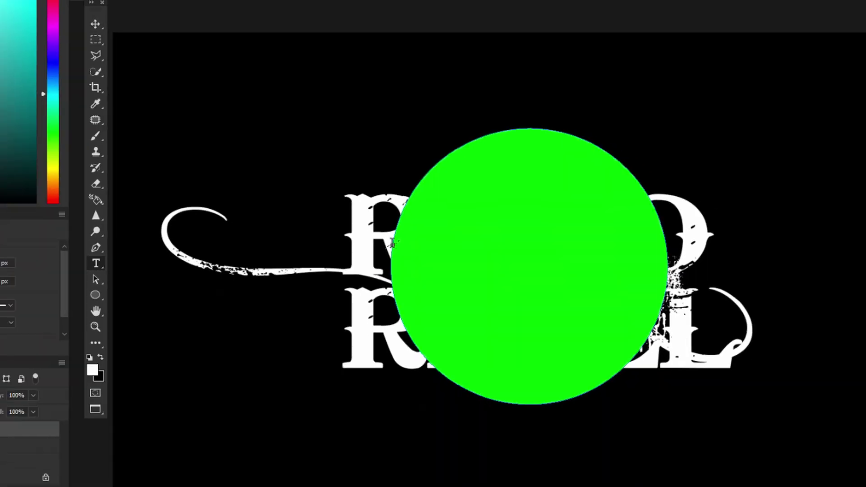
left_click(418, 290)
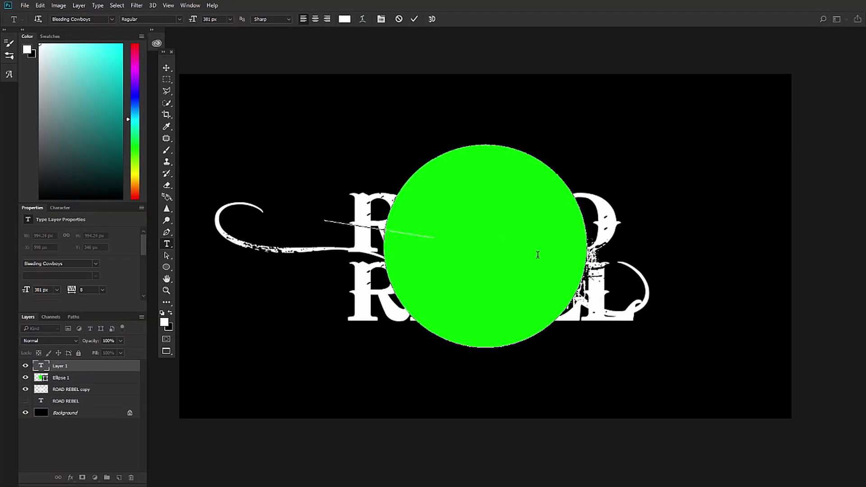
type("REB")
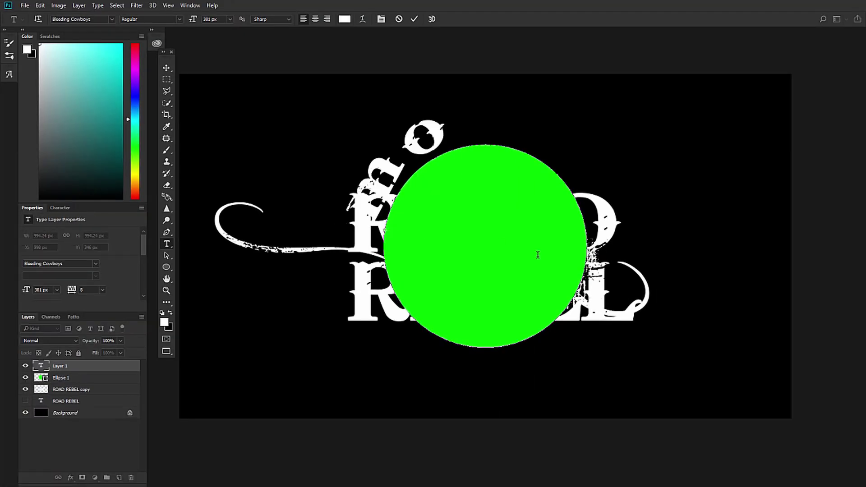
type("torcy")
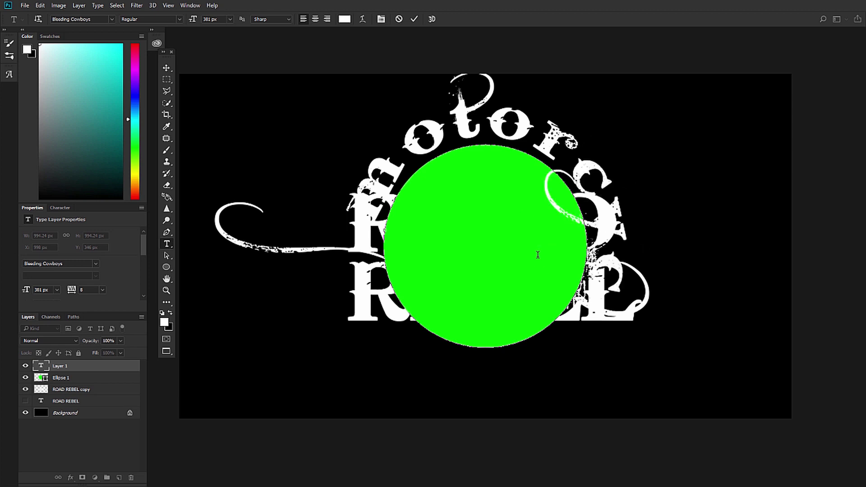
type("cles")
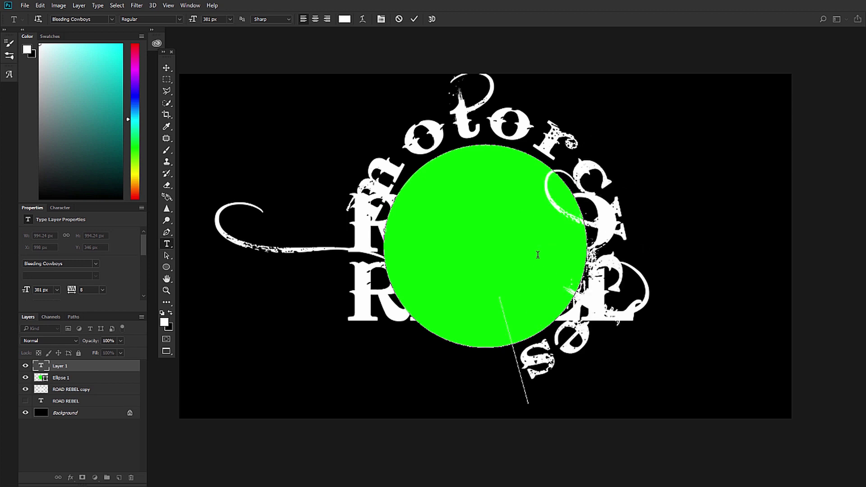
Step: Set the tracking of the curved motorcycles text to -72 and its font size to 180 px
key("ctrl+a")
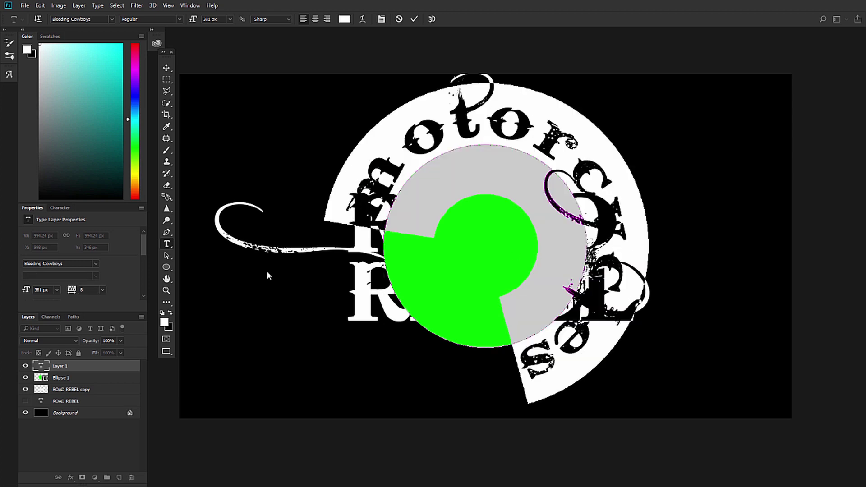
left_click(60, 208)
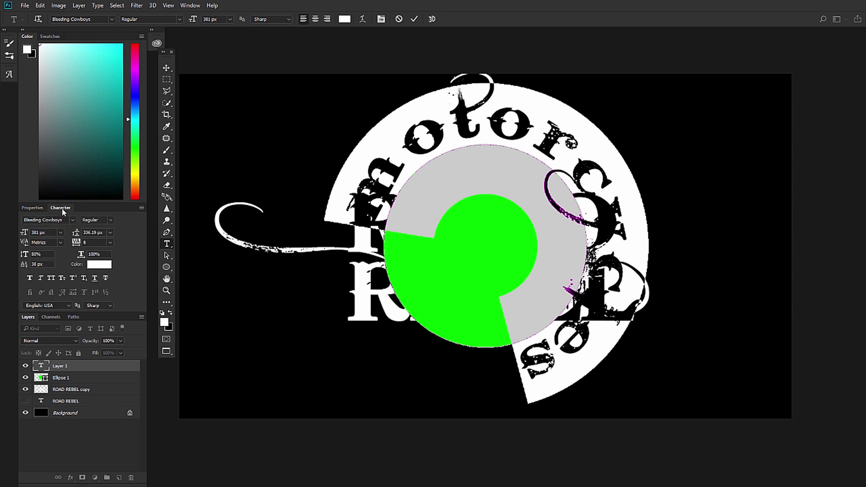
left_click_drag(25, 236, 2, 232)
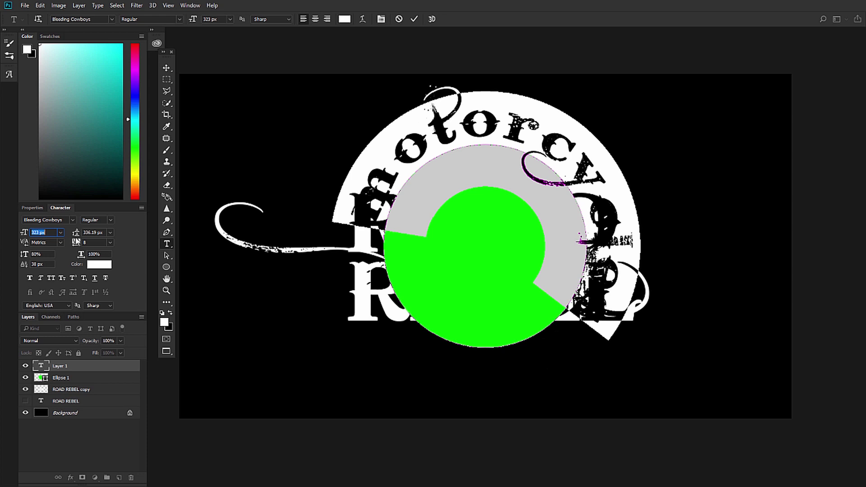
left_click_drag(78, 245, 76, 245)
left_click(38, 233)
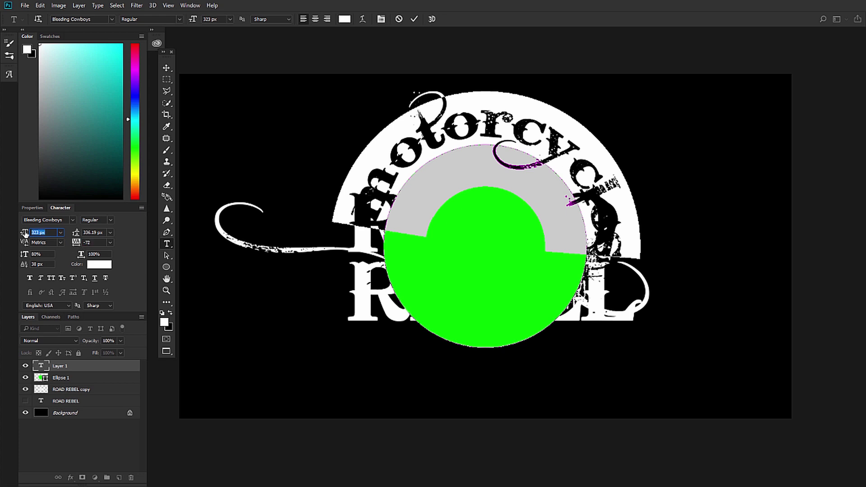
type("100")
key("Return")
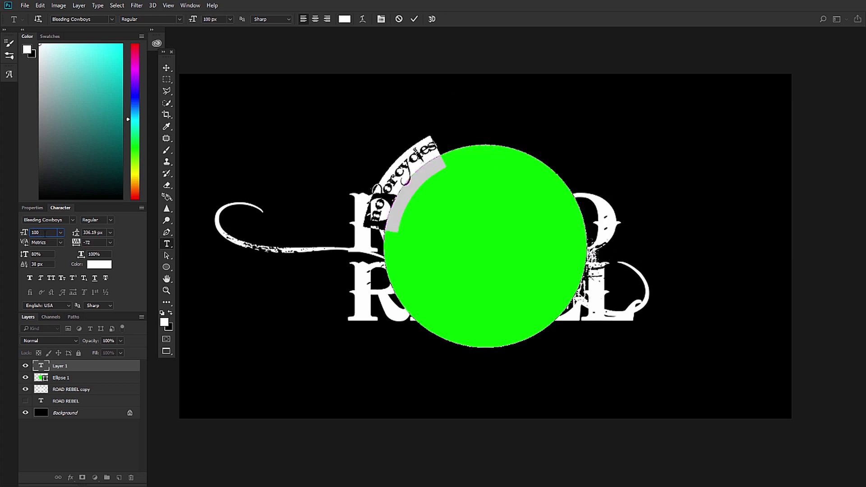
type("180")
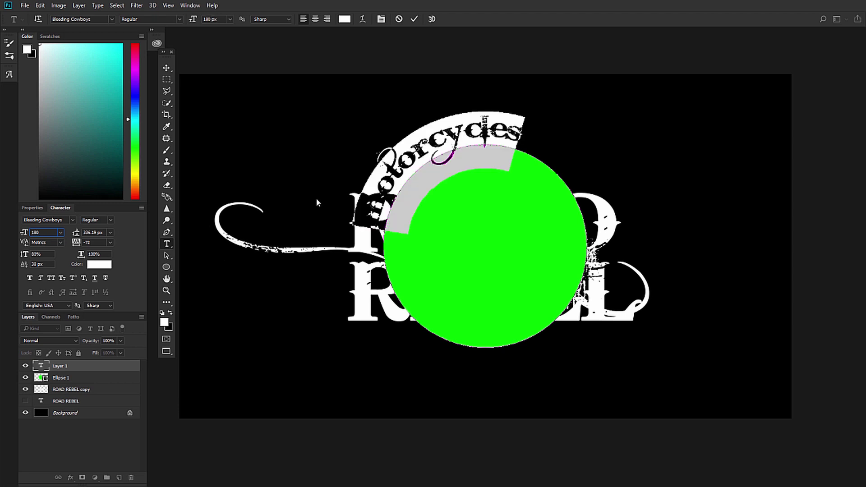
Step: Shift the motorcycles text with leading spaces until it sits centred over the circle's top, and set its font size to 202 px
left_click(166, 67)
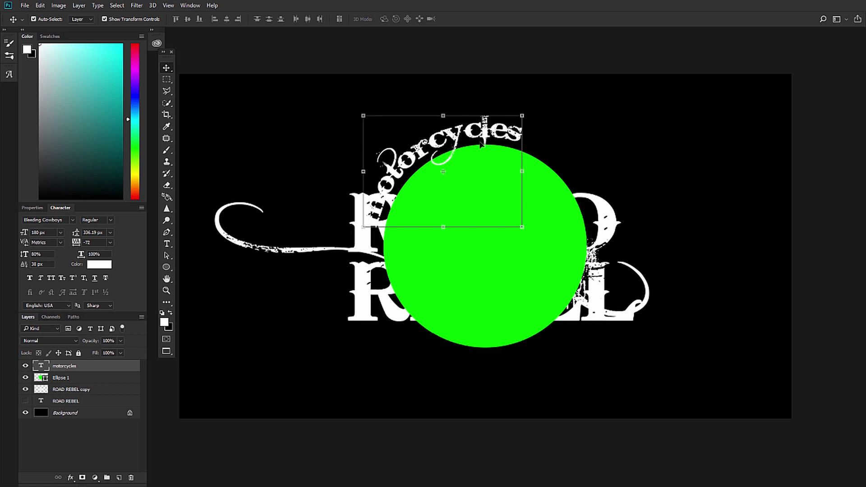
key("t")
left_click(373, 225)
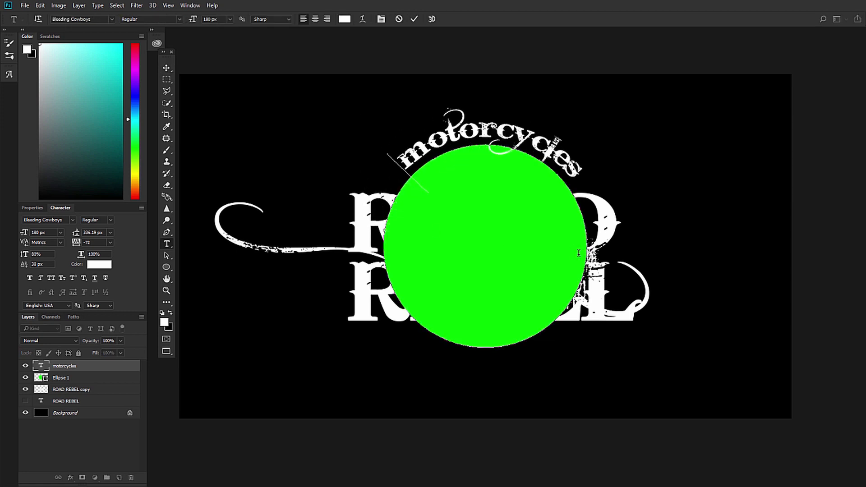
type("t")
key("ctrl+a")
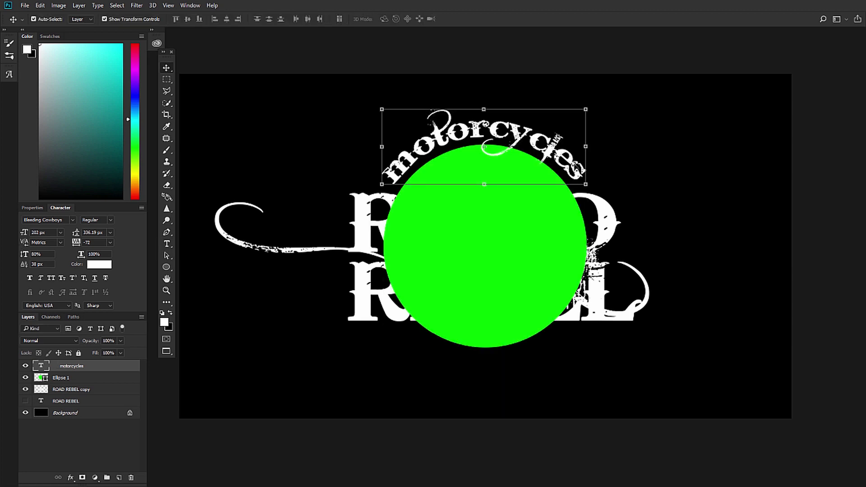
Step: Shift the motorcycles text around to the underside of the green circle with leading spaces and set its font size to 161 px
key("t")
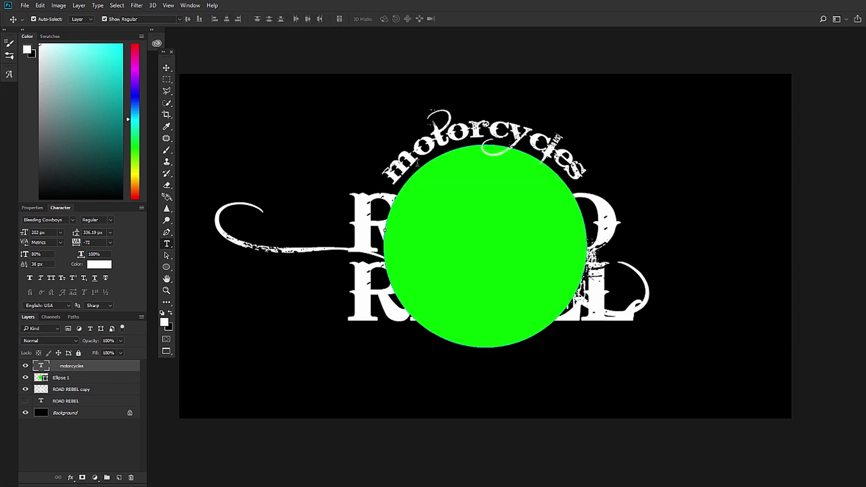
left_click(389, 181)
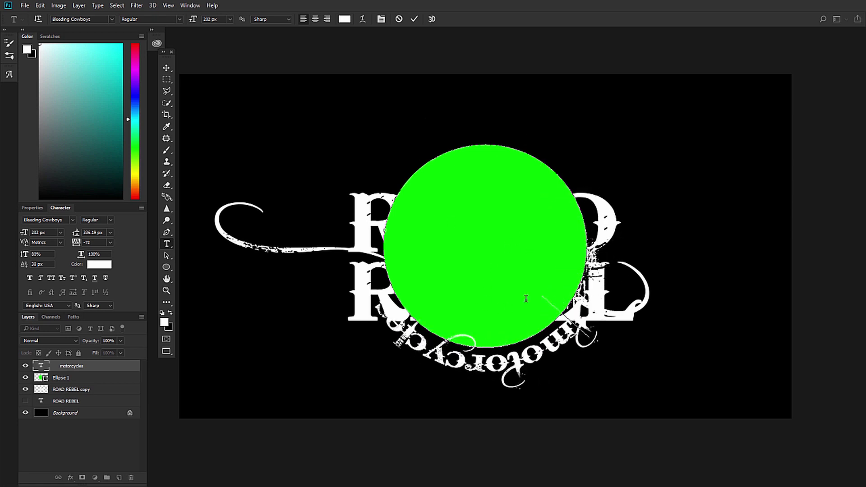
key("ctrl+a")
left_click_drag(25, 233, 19, 236)
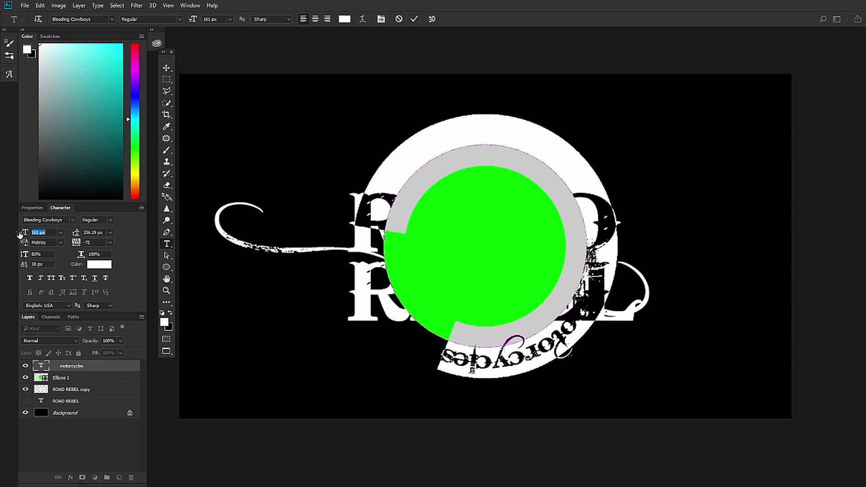
left_click(469, 138)
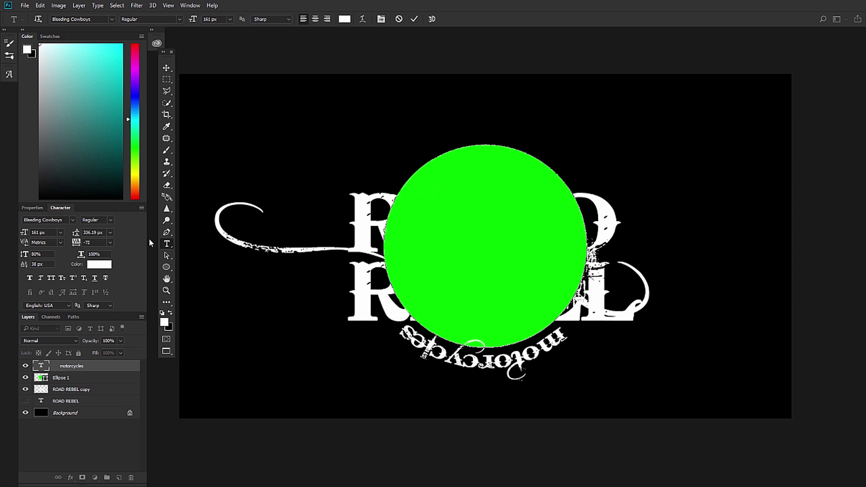
Step: Add the text "custom" along the upper outer edge of the green circle
left_click(75, 383)
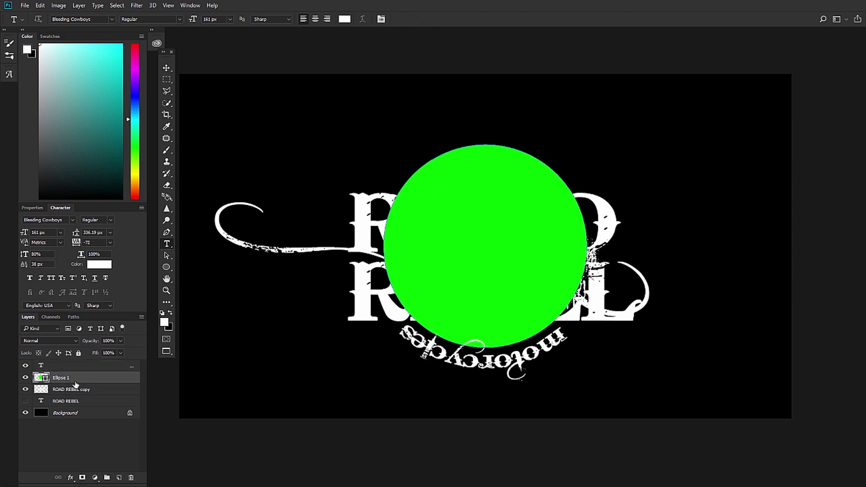
left_click(167, 254)
left_click(167, 244)
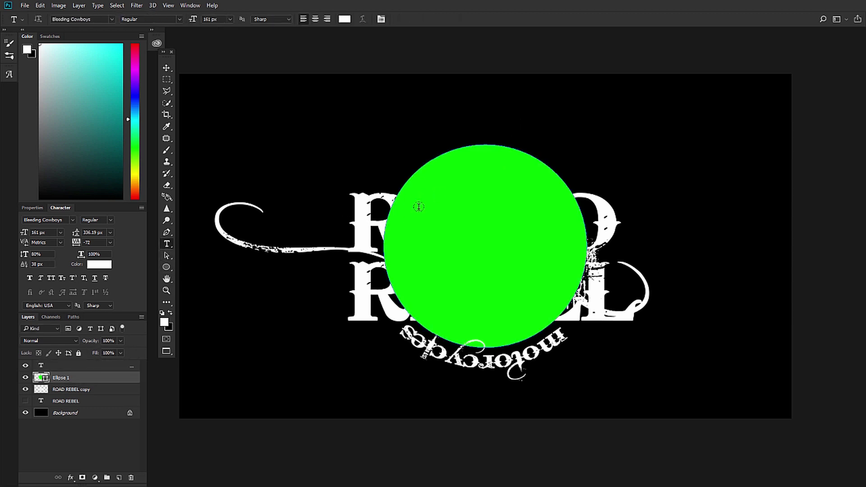
left_click(398, 189)
type("custom")
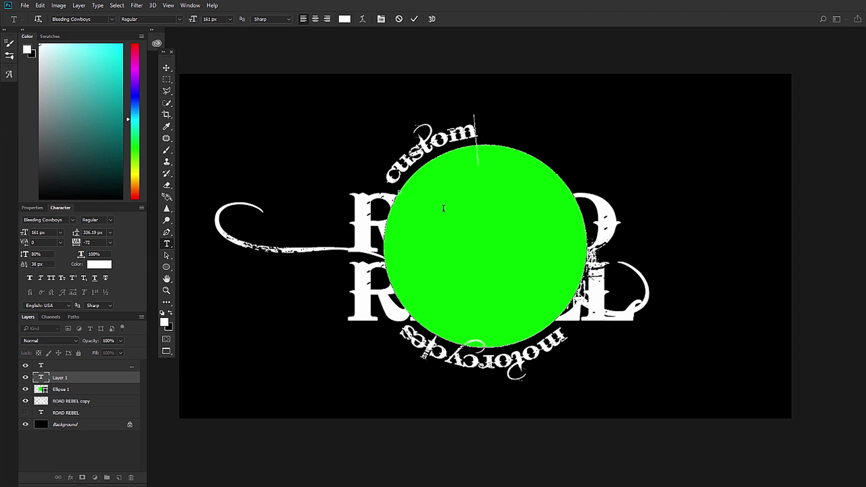
Step: Set the tracking of the curved custom text to 568 so it spans the circle's top, and commit the text
key("ctrl+a")
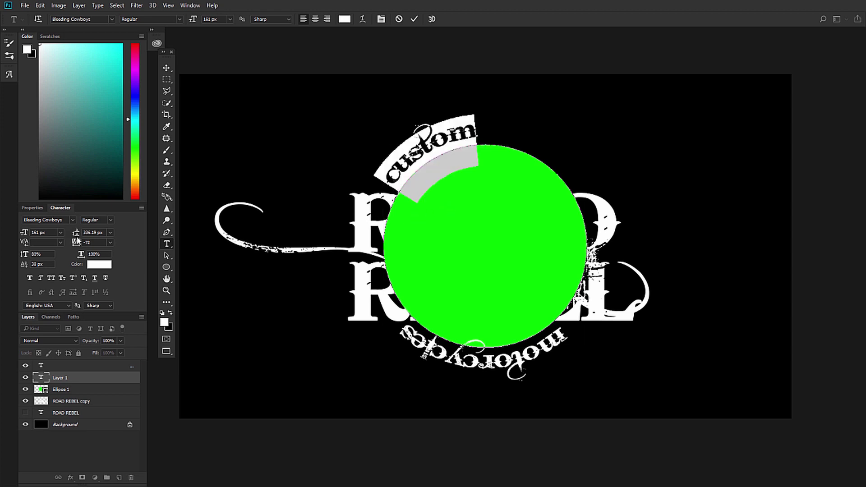
left_click_drag(75, 244, 88, 247)
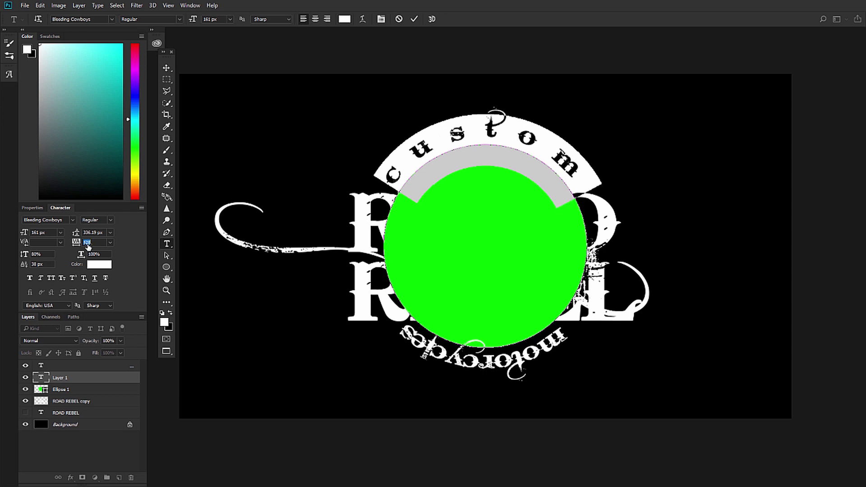
left_click_drag(88, 247, 89, 247)
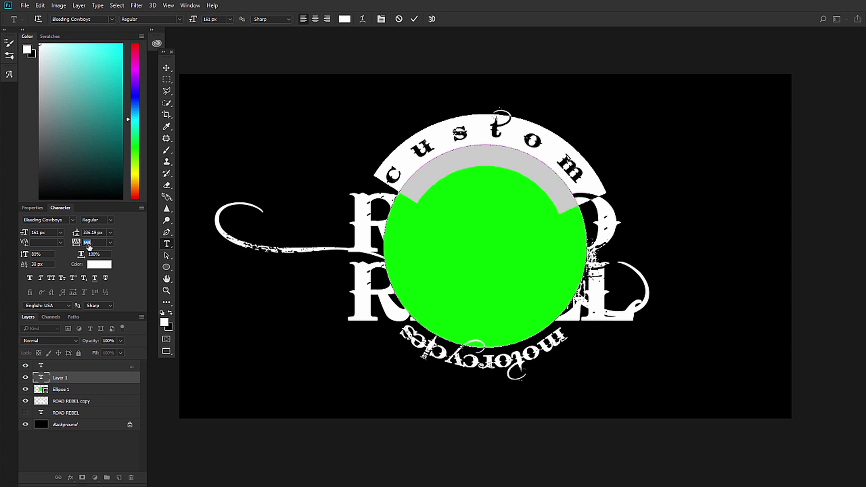
left_click(166, 67)
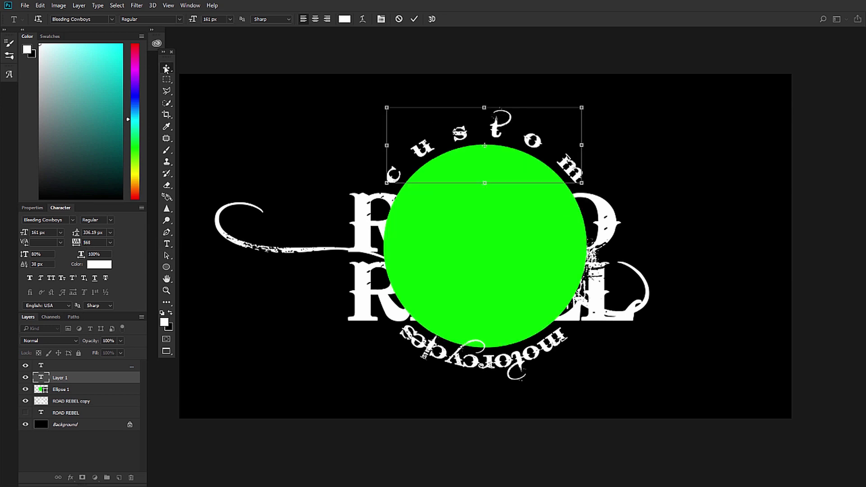
left_click(616, 385)
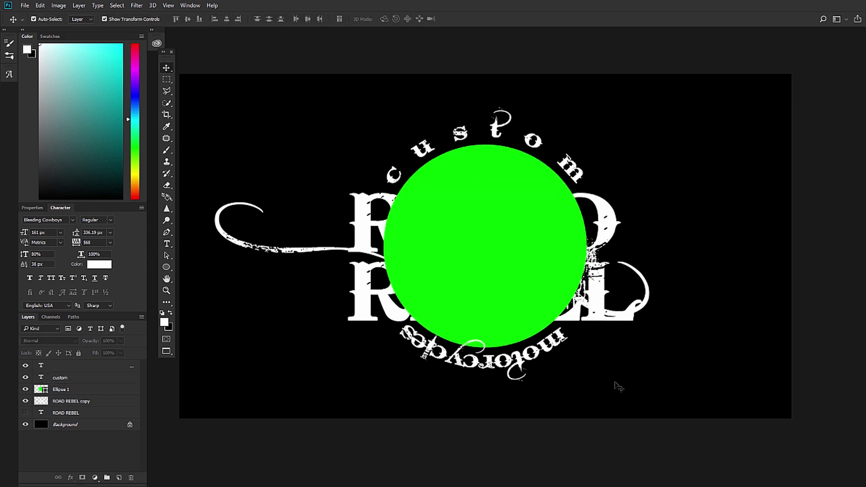
Step: Hide the green circle and nudge the custom and motorcycles text layers slightly downward together
left_click(27, 392)
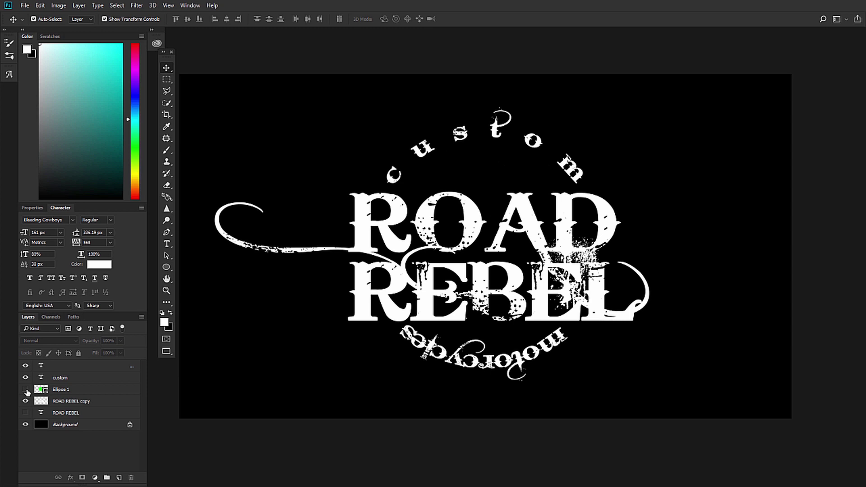
left_click(64, 380)
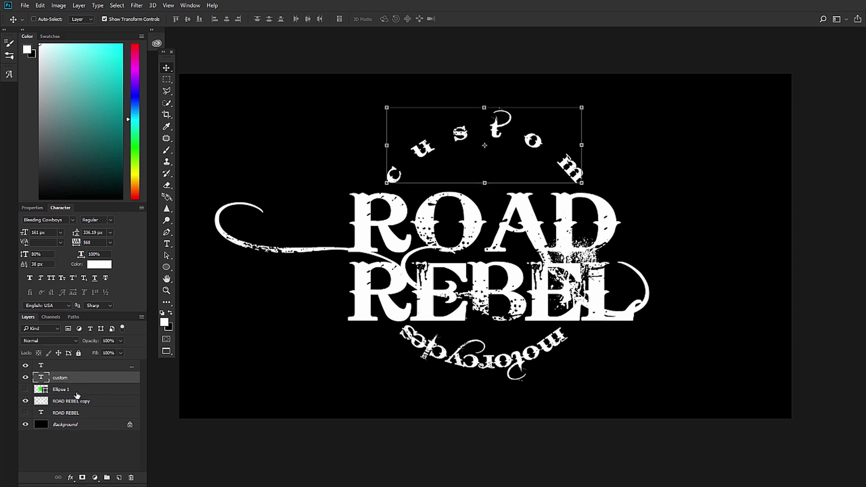
left_click(62, 368, "shift")
key("Down")
key("Down")
key("Down")
key("Down")
key("Down")
key("Down")
key("Down")
key("Down")
key("Down")
key("Down")
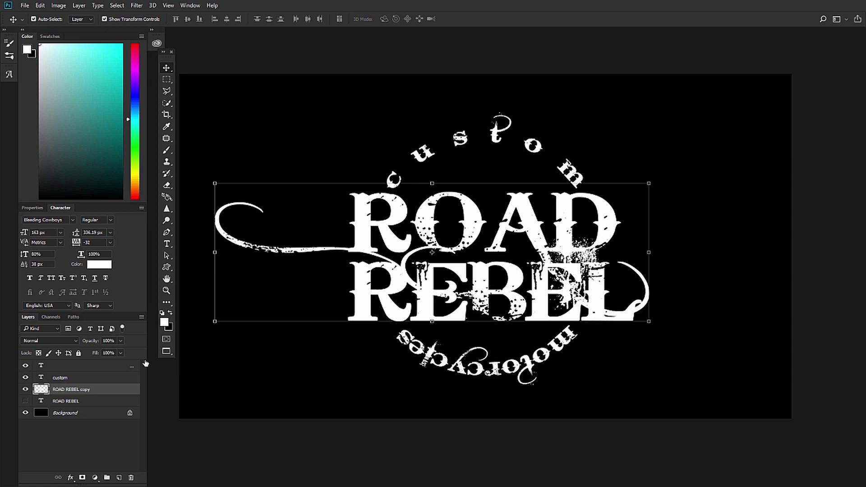
key("t")
left_click(493, 229)
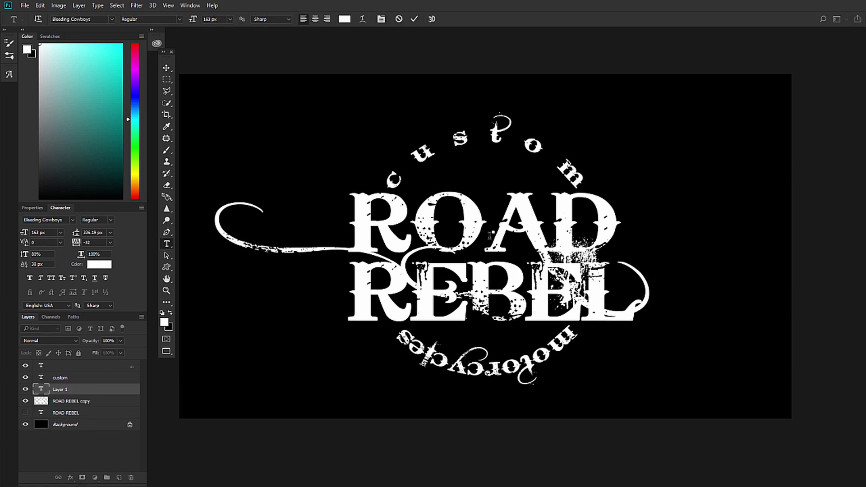
left_click(25, 390)
Step: Show only the ROAD REBEL copy layer and export it for web as a transparent PNG-24 named RoadRebelMotorcycles1.png in the RoadRebel folder
left_click(78, 401)
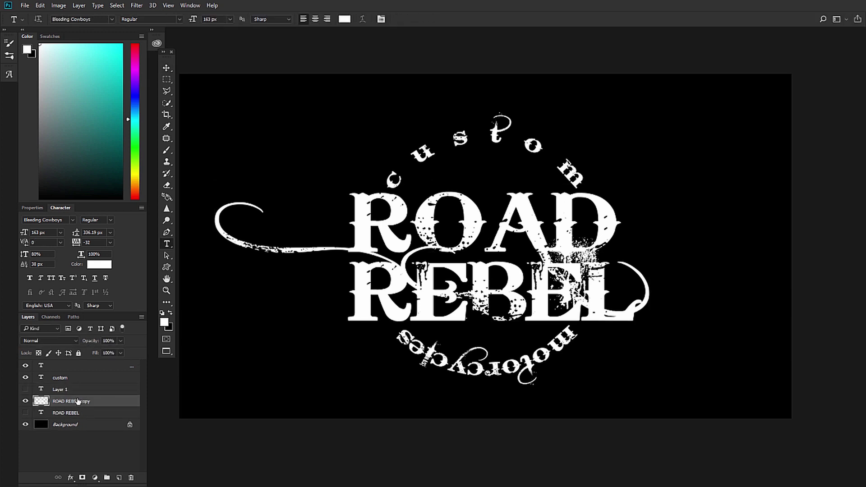
left_click(25, 401, "alt")
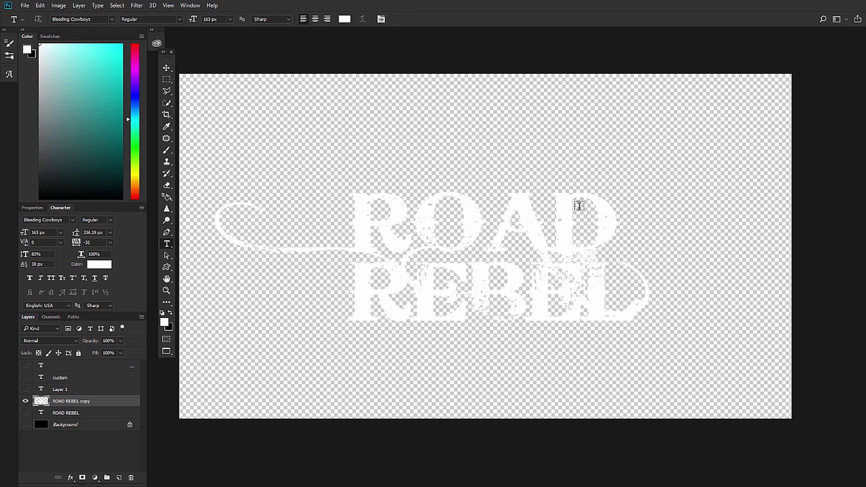
key("ctrl+alt+shift+s")
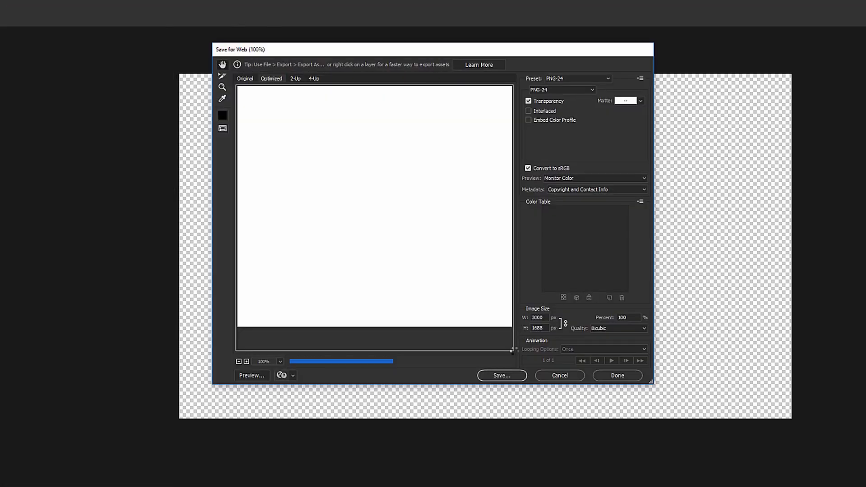
left_click(522, 377)
left_click(345, 272)
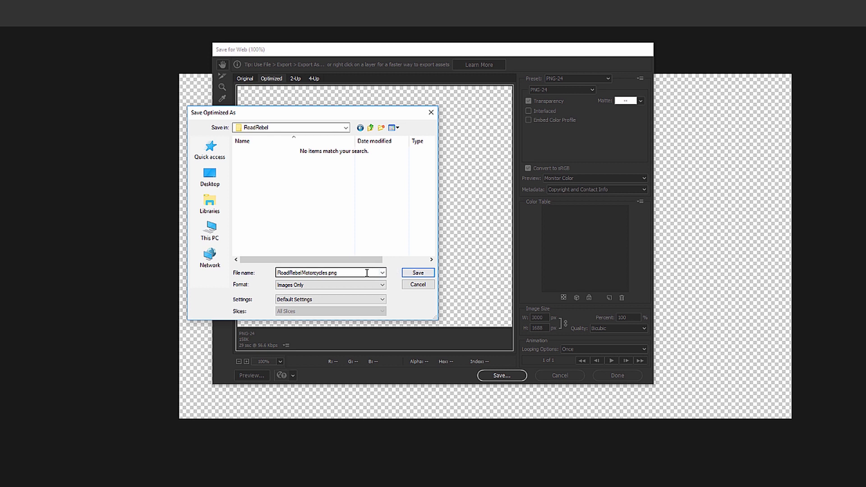
left_click(329, 273)
type("1")
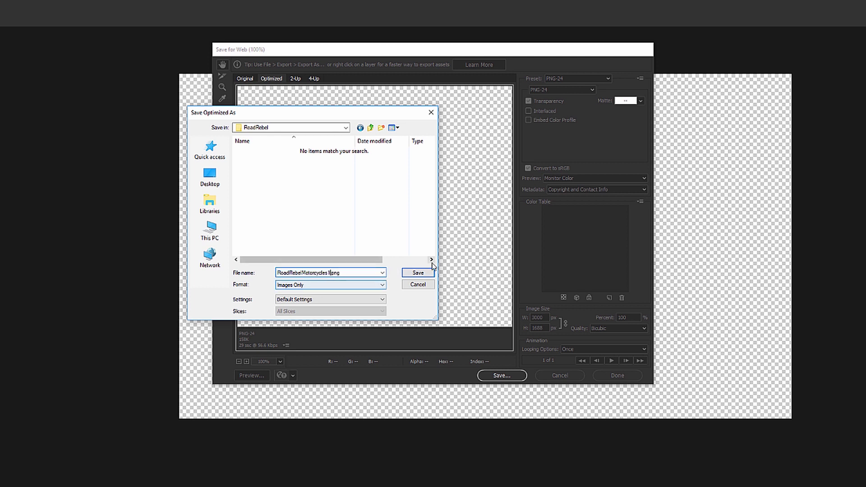
left_click(411, 273)
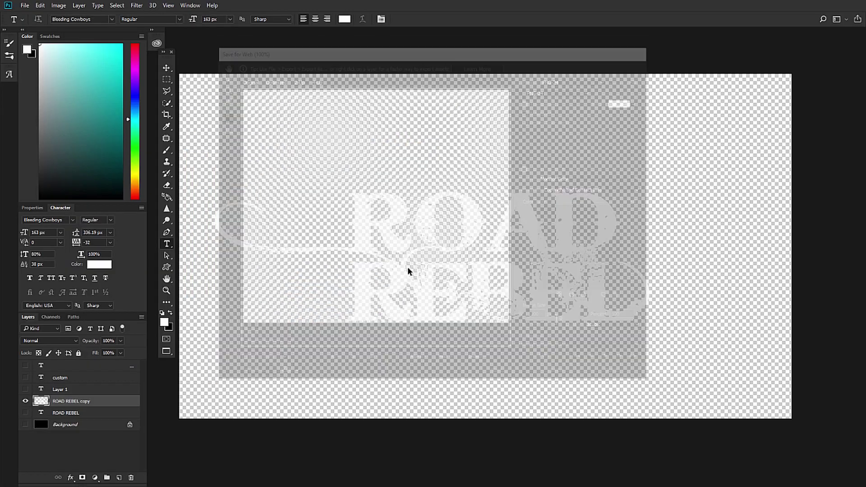
Step: Show only the curved motorcycles text layer and export it for web as a transparent PNG-24 named motorcycles
left_click(26, 367, "alt")
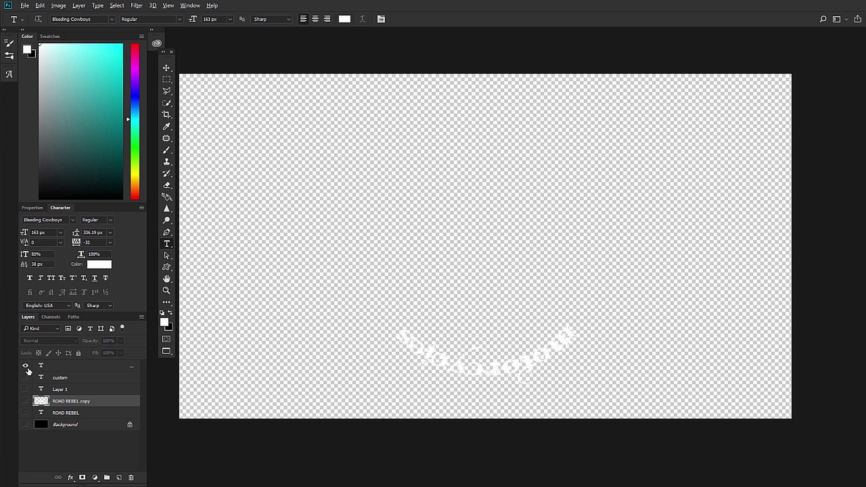
key("ctrl+alt+shift+s")
left_click(511, 375)
type("motorcycles")
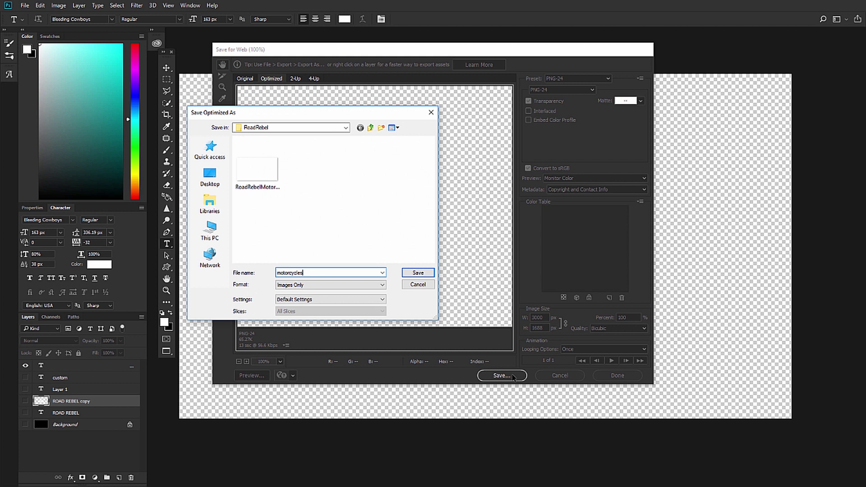
key("Return")
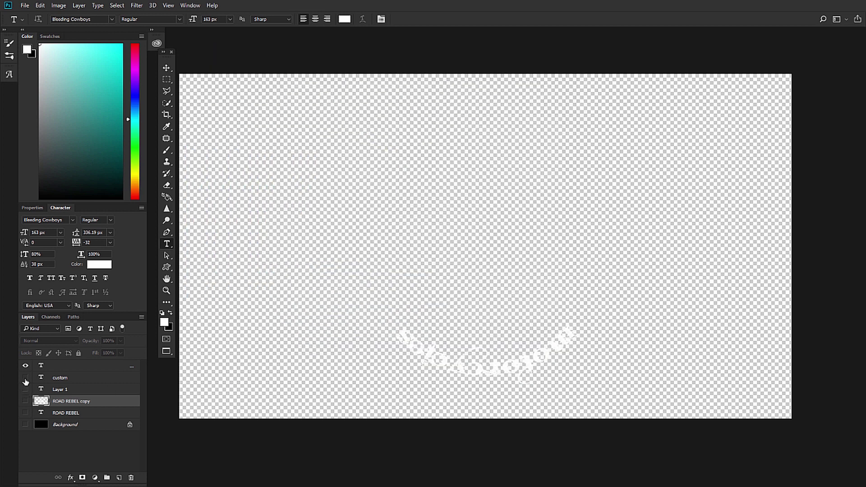
Step: Show only the curved custom text layer and export it for web as a transparent PNG-24 named custom
left_click(25, 378, "alt")
key("ctrl+alt+shift+s")
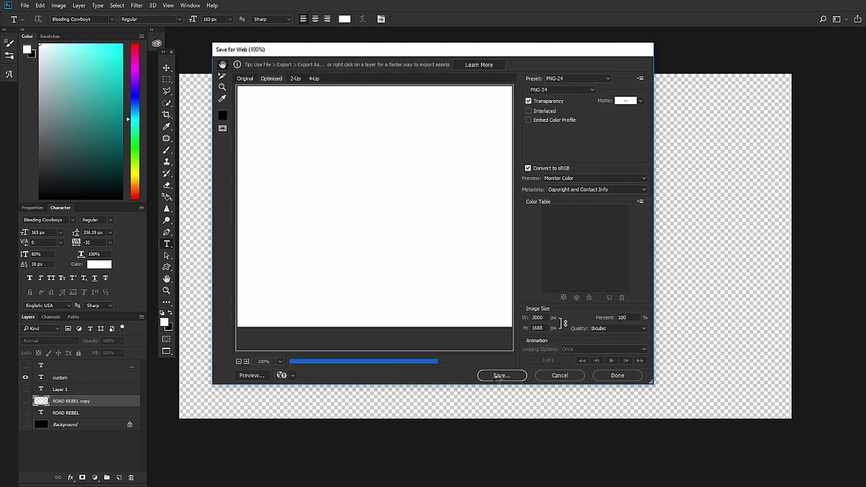
left_click(499, 375)
type("cust")
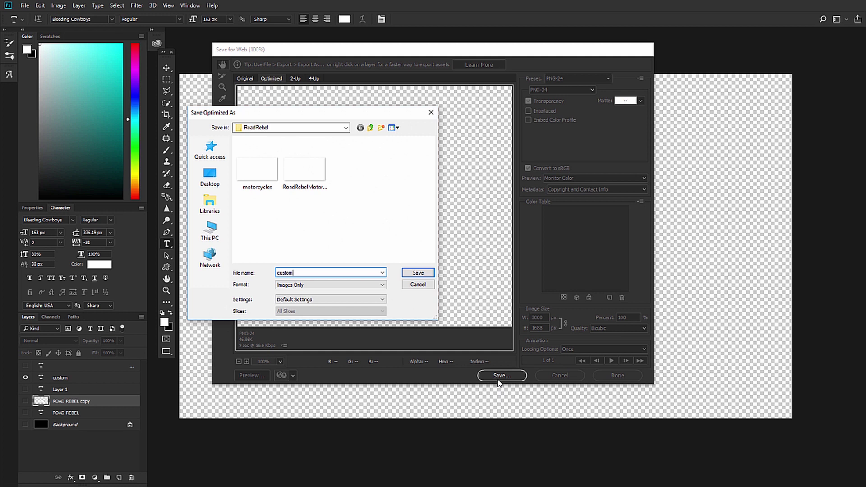
type("om")
key("Return")
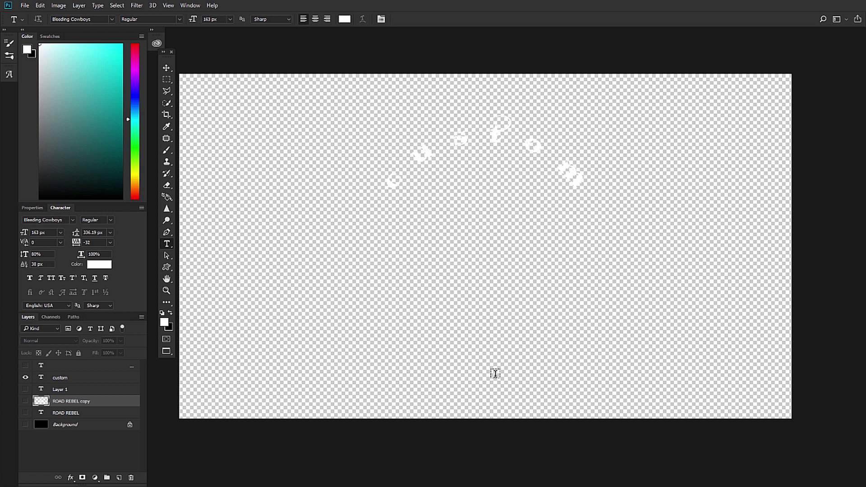
Step: Switch to Adobe Premiere Pro and start a new sequence named RoadRebel
key("super+d")
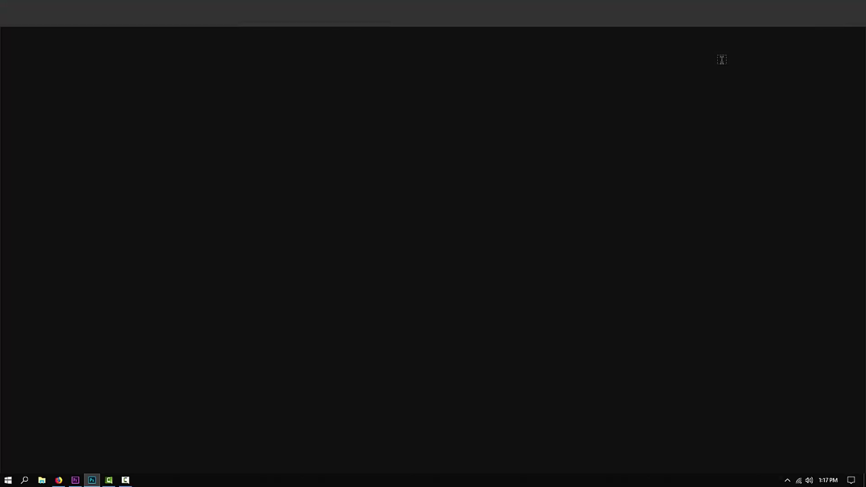
left_click(76, 479)
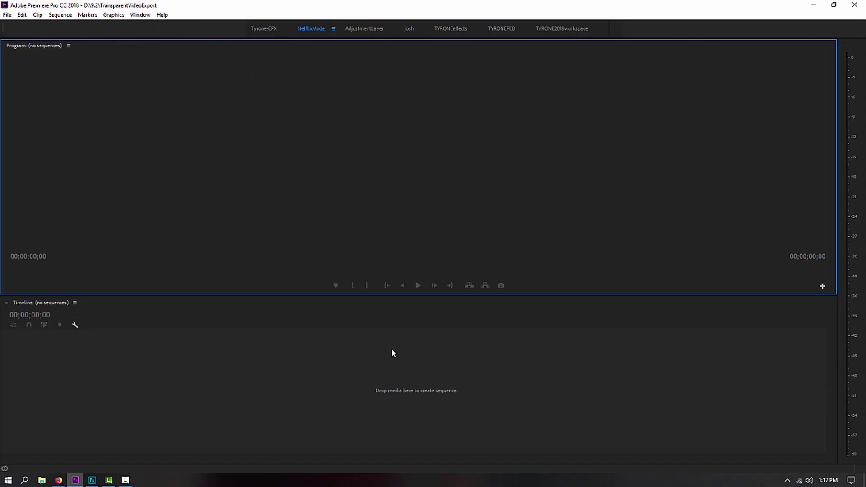
key("ctrl+n")
type("Road")
double_click(352, 371)
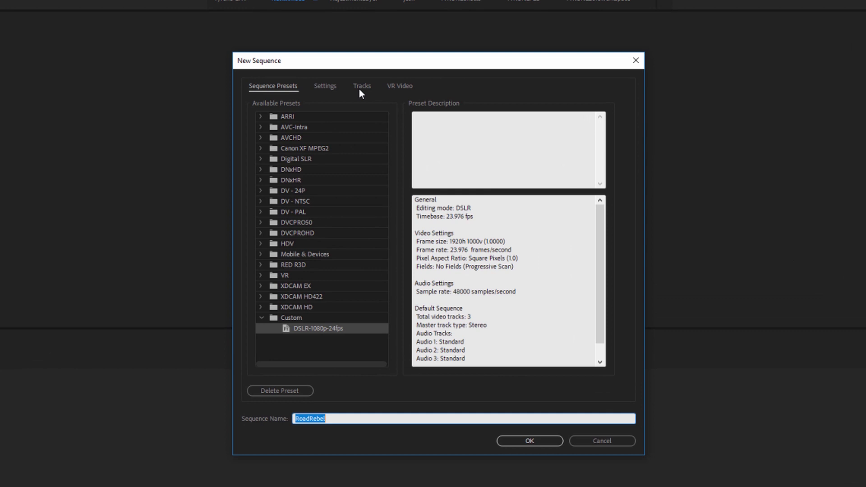
Step: Try to change the new sequence's vertical frame size to 1080, and return to the sequence presets
left_click(359, 88)
left_click(322, 85)
double_click(425, 150)
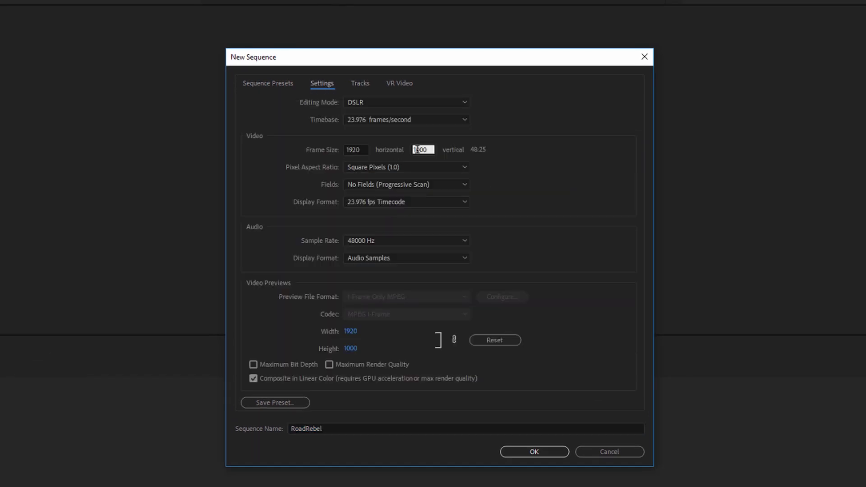
type("10870")
key("BackSpace")
key("BackSpace")
type("0")
left_click(568, 200)
left_click(274, 84)
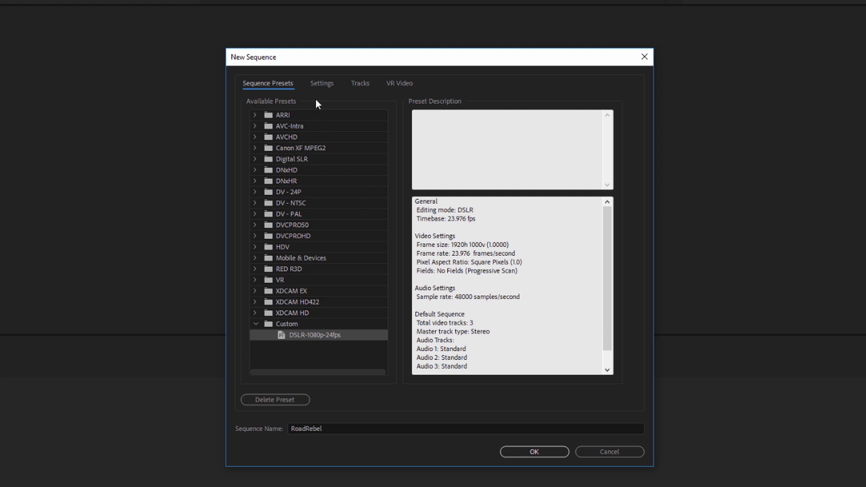
Step: Set the RoadRebel sequence's frame size to 1080 vertical in its video settings
left_click(320, 84)
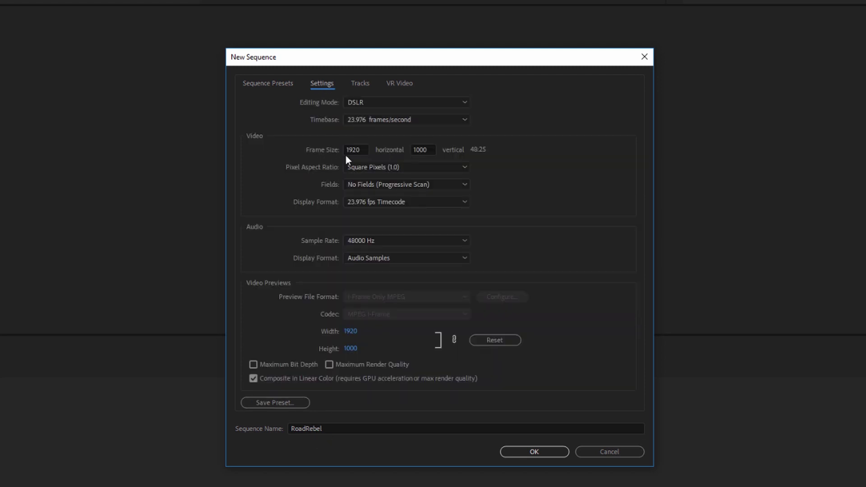
double_click(429, 153)
type("1080")
key("Tab")
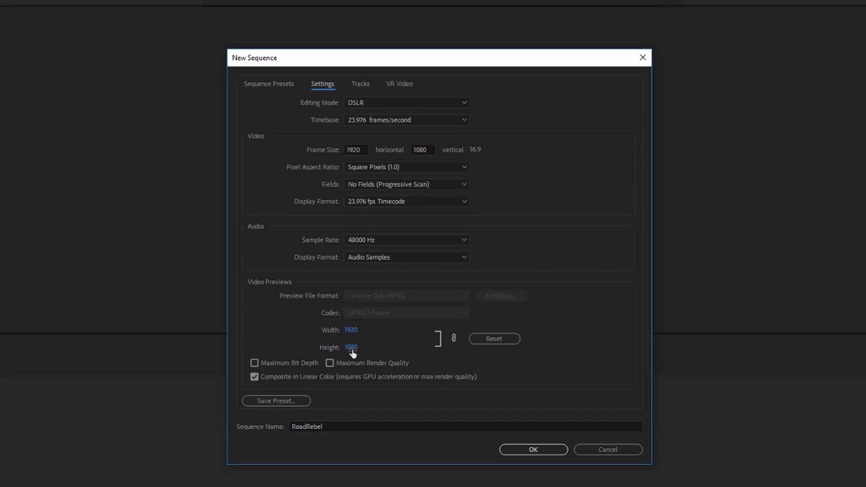
Step: Create the RoadRebel sequence and place RoadRebelMotorcycles1, motorcycles and custom images on V1, V2 and V3, stacked at about 00:01:24
left_click(532, 454)
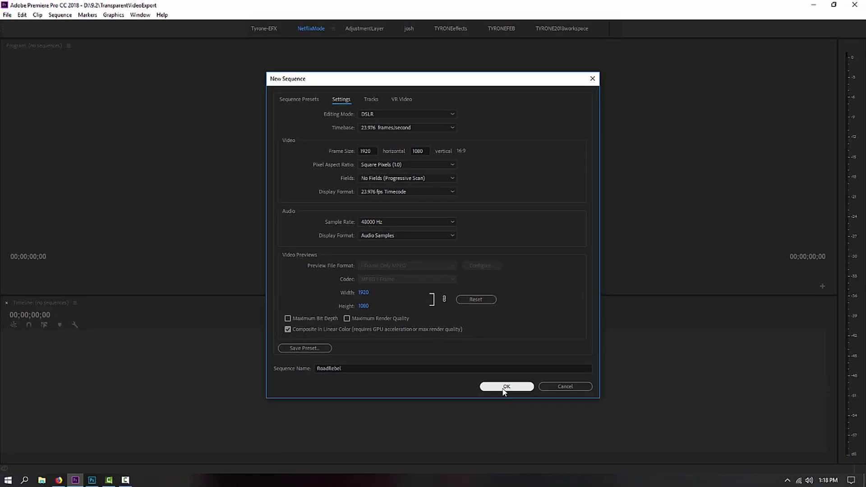
left_click(504, 389)
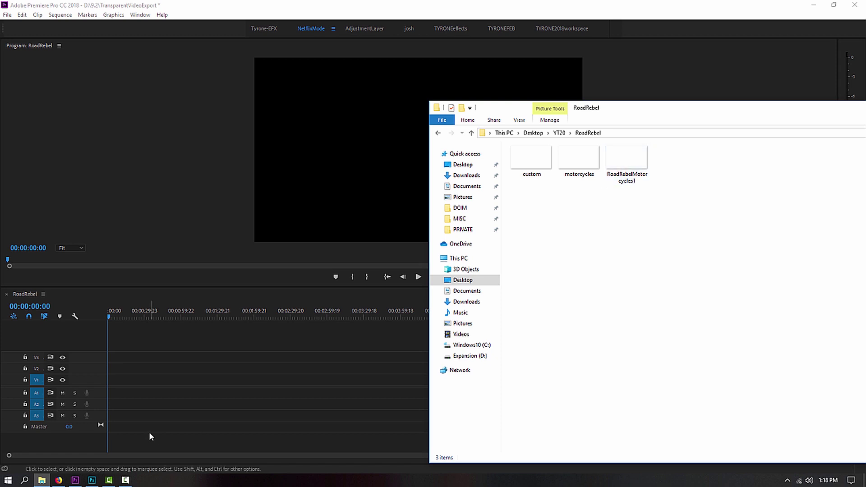
left_click_drag(620, 164, 212, 379)
left_click(579, 163)
left_click_drag(579, 163, 212, 369)
left_click_drag(531, 162, 229, 358)
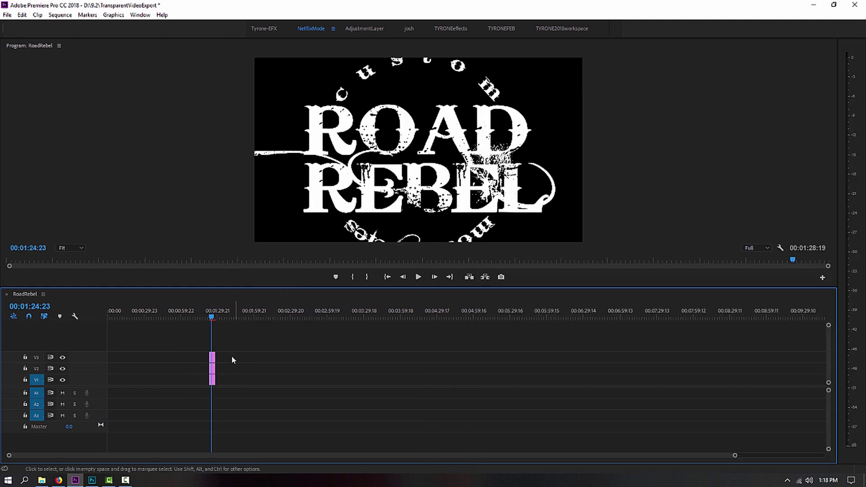
Step: Try to scale down the custom text graphic in the program view
left_click_drag(735, 457, 547, 485)
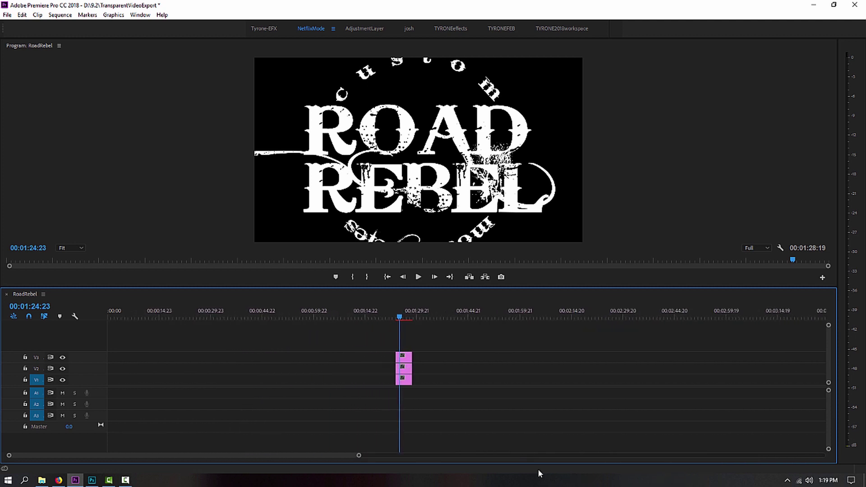
left_click(430, 152)
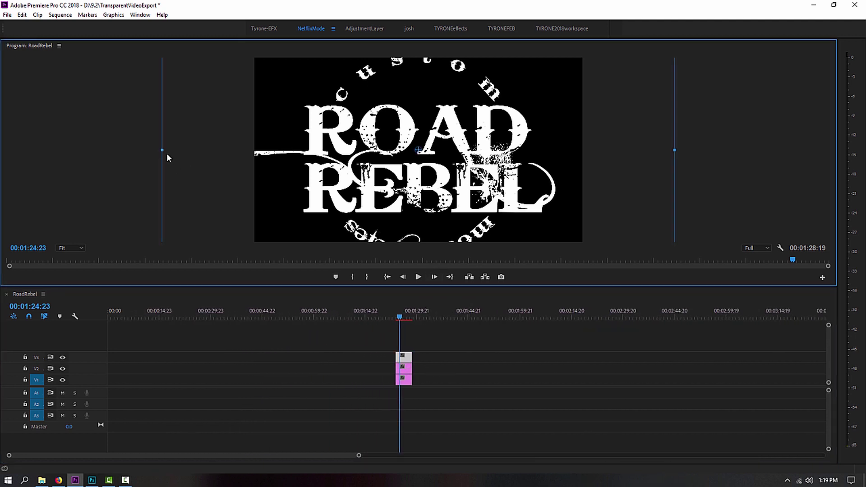
left_click_drag(162, 150, 181, 150)
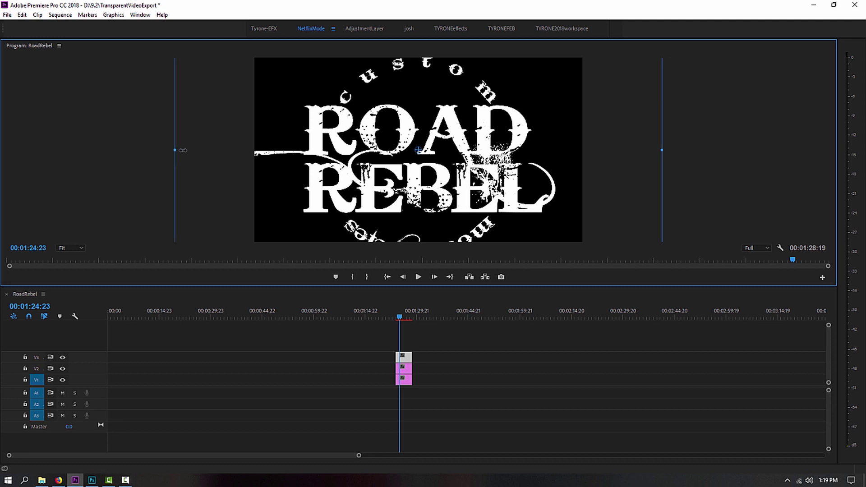
Step: Move the RoadRebelMotorcycles1 clip slightly earlier on V1 and scale its graphic down to about 51.6%
left_click(399, 383)
left_click_drag(398, 383, 385, 381)
left_click(391, 312)
left_click(389, 136)
left_click_drag(162, 150, 282, 157)
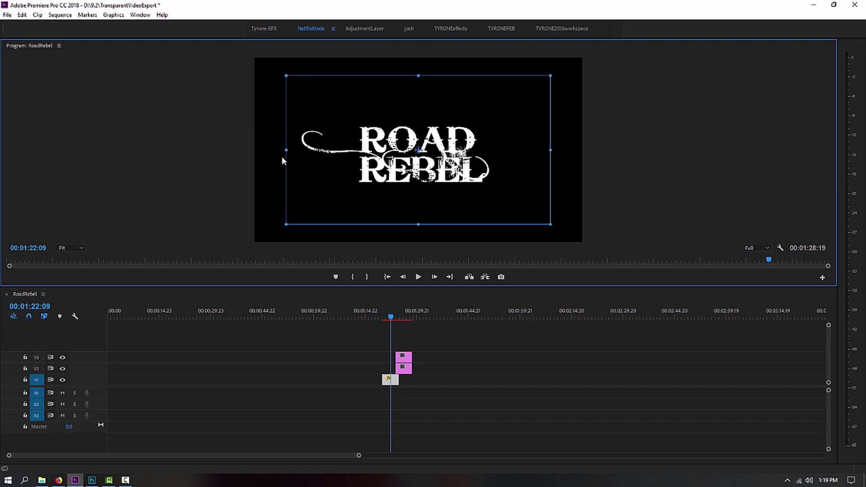
Step: Move the motorcycles clip earlier on V2 so it lines up with the RoadRebelMotorcycles1 clip
left_click_drag(386, 315, 387, 317)
left_click_drag(405, 370, 390, 380)
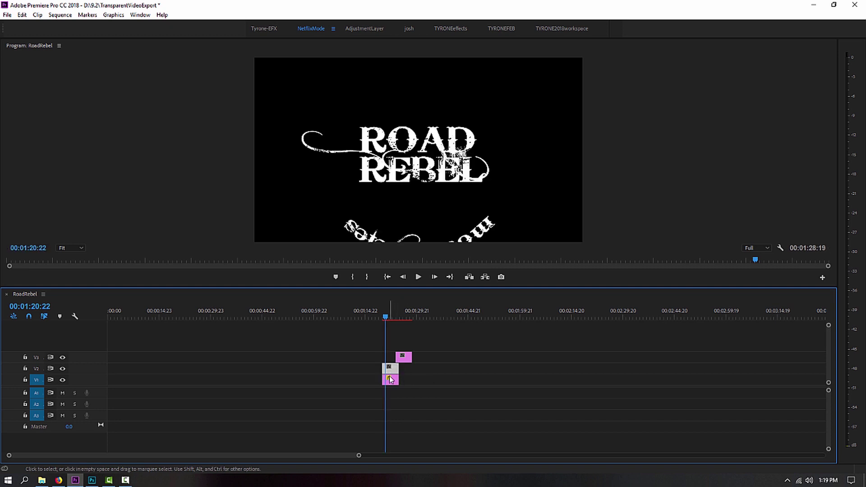
Step: Try to move the motorcycles text up beneath the Road Rebel title, and undo the move
left_click(402, 239)
left_click_drag(401, 239, 402, 197)
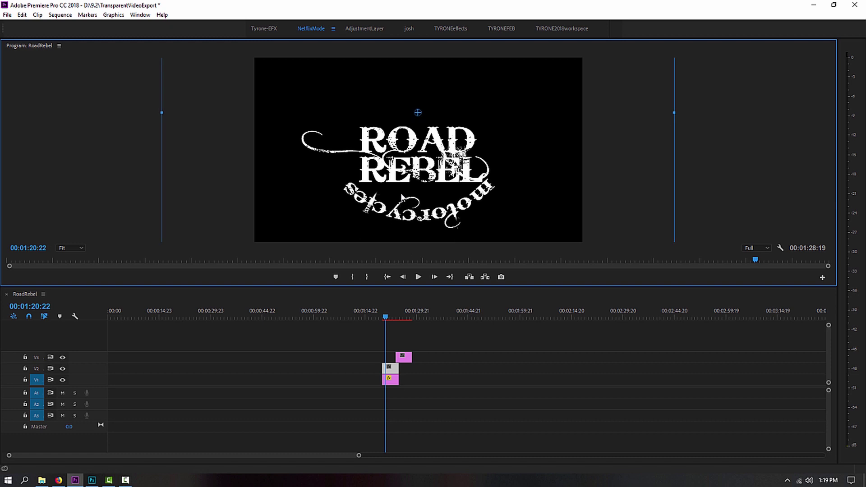
key("ctrl+z")
Step: Copy the RoadRebelMotorcycles1 clip and paste only its Motion attributes onto the motorcycles clip
right_click(392, 383)
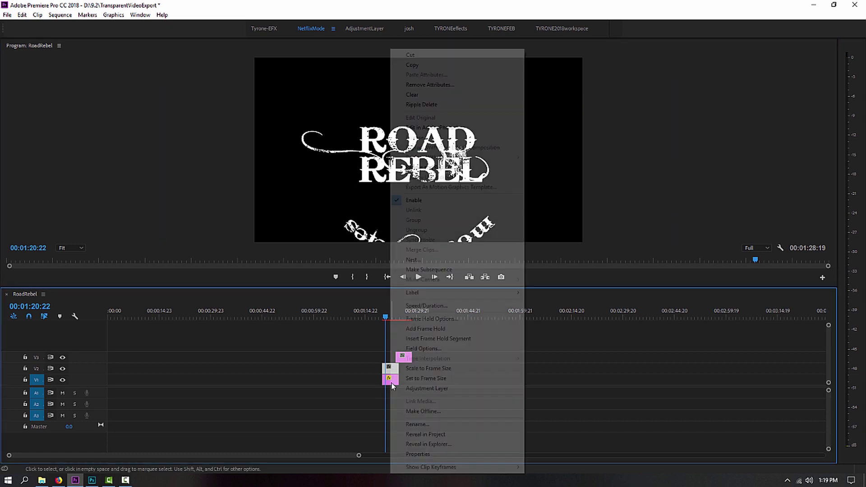
left_click(411, 64)
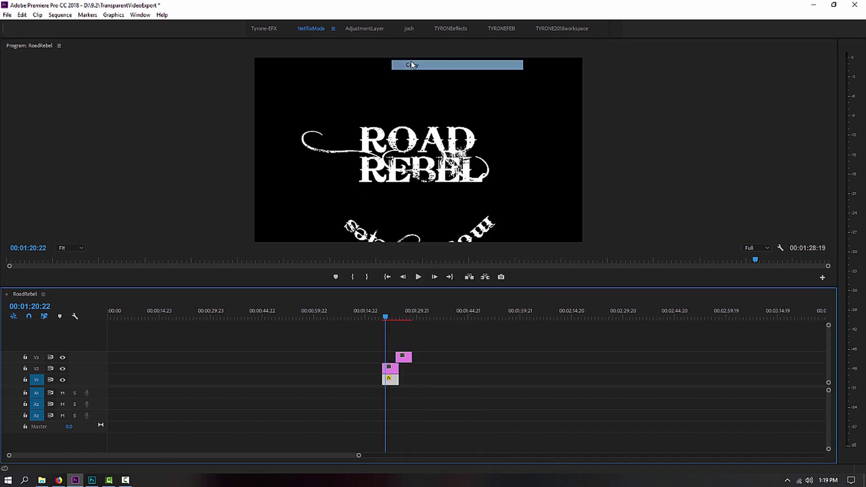
left_click(388, 369)
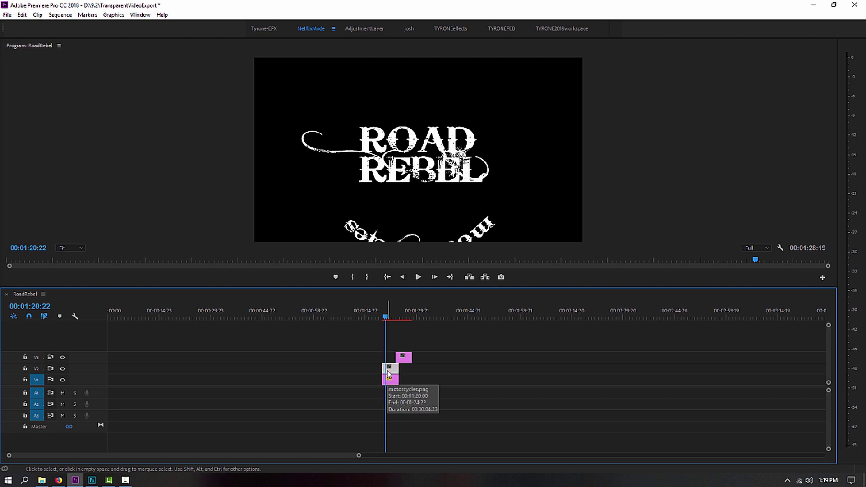
right_click(388, 372)
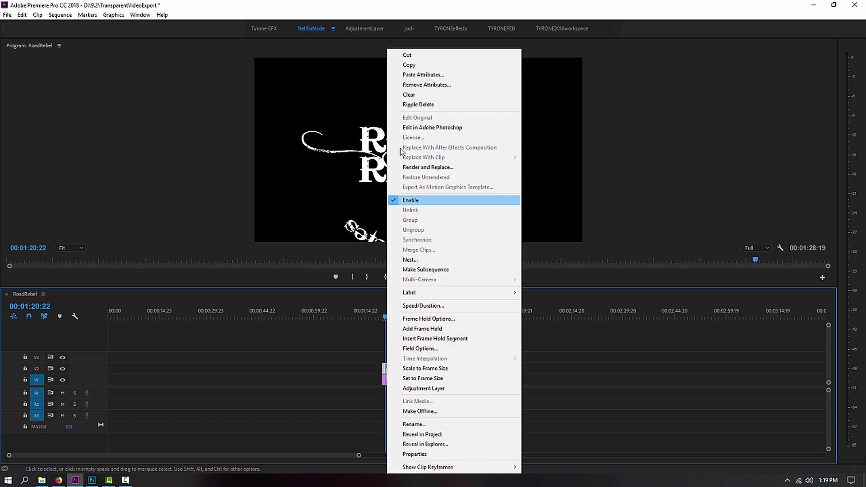
left_click(409, 74)
left_click(363, 116)
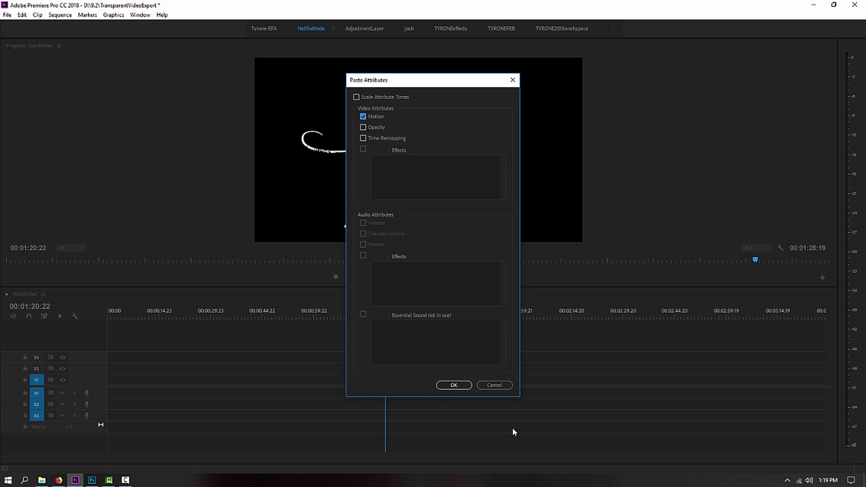
left_click(449, 385)
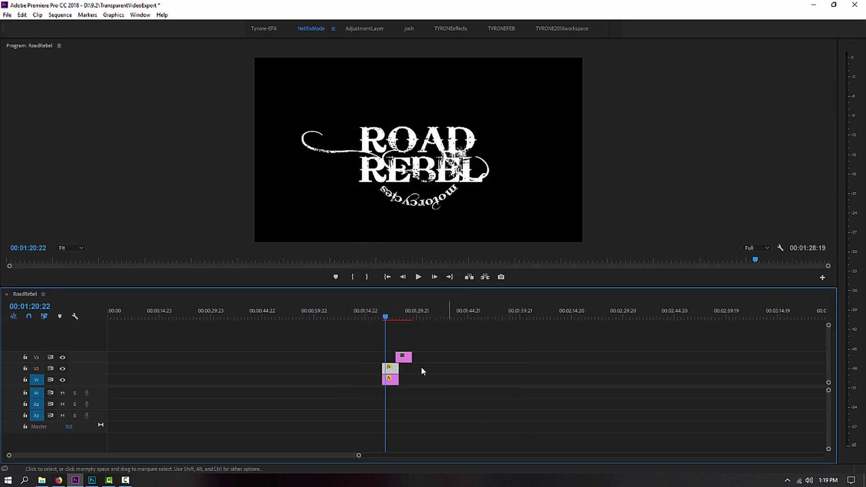
Step: Paste the copied Motion attributes onto the custom clip and line it up with the two clips below
left_click(398, 314)
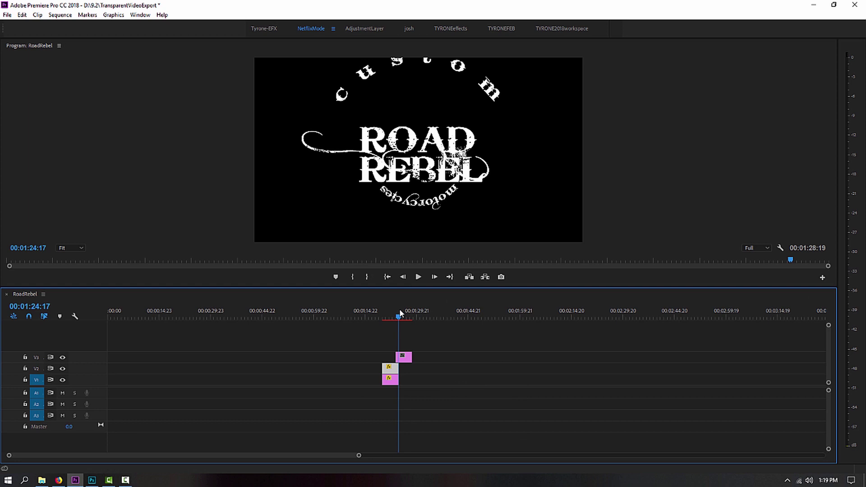
right_click(408, 364)
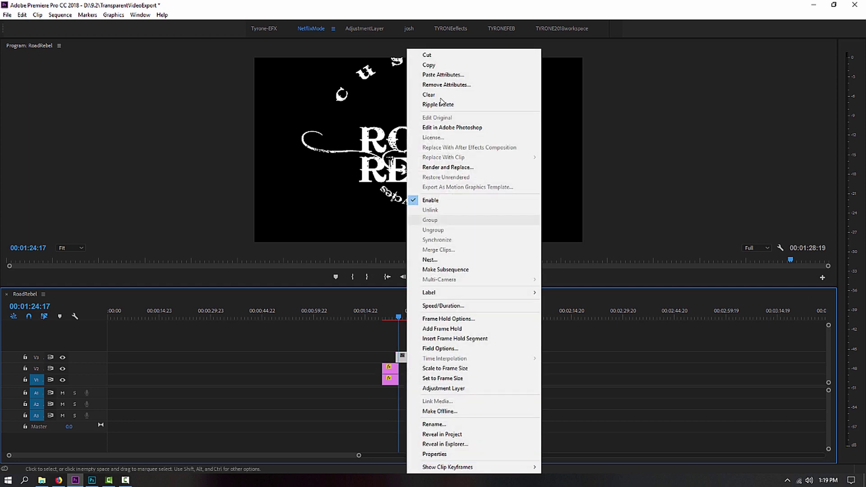
left_click(433, 74)
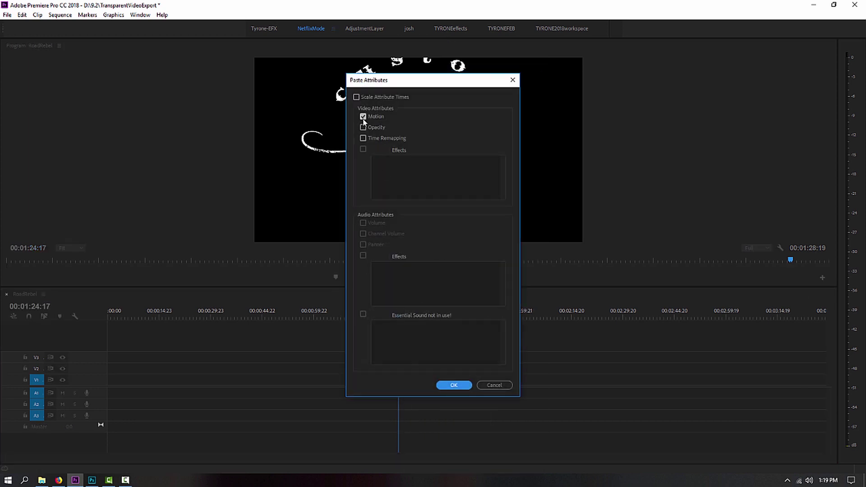
left_click(451, 384)
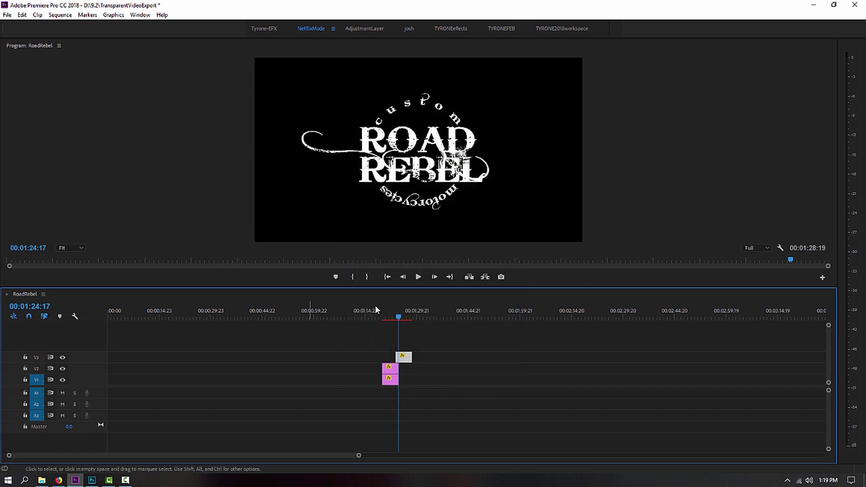
left_click_drag(400, 358, 387, 358)
Step: Preview the stacked clips and make the RoadRebelMotorcycles1 clip start earlier than the other two, at about 00:01:15:06
left_click(377, 317)
key("space")
left_click_drag(359, 455, 252, 455)
left_click_drag(473, 381, 458, 382)
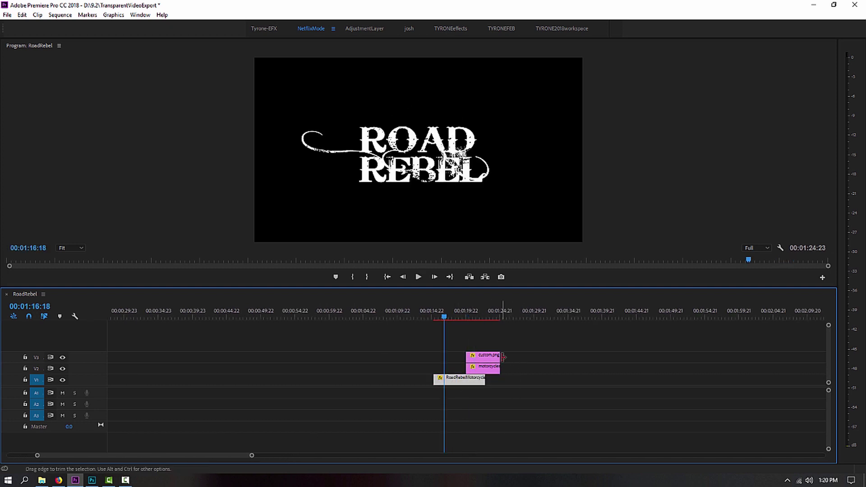
Step: Add the Effect Controls and Effects panels to the workspace
left_click(140, 15)
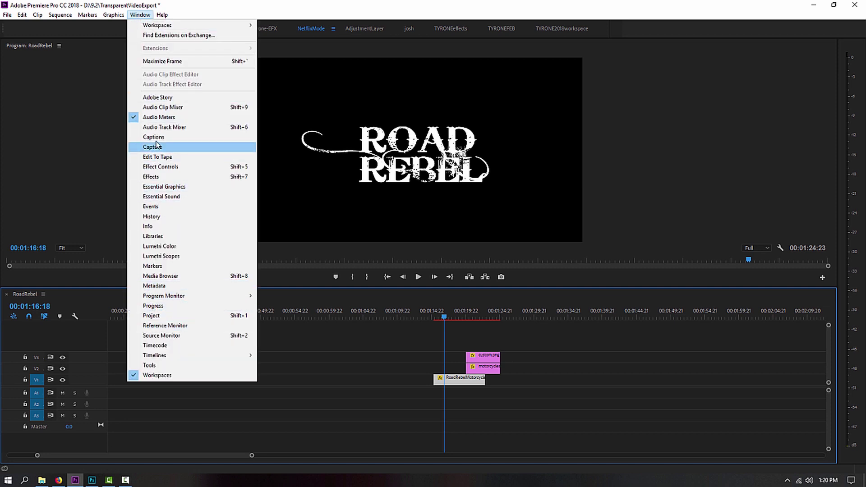
left_click(159, 167)
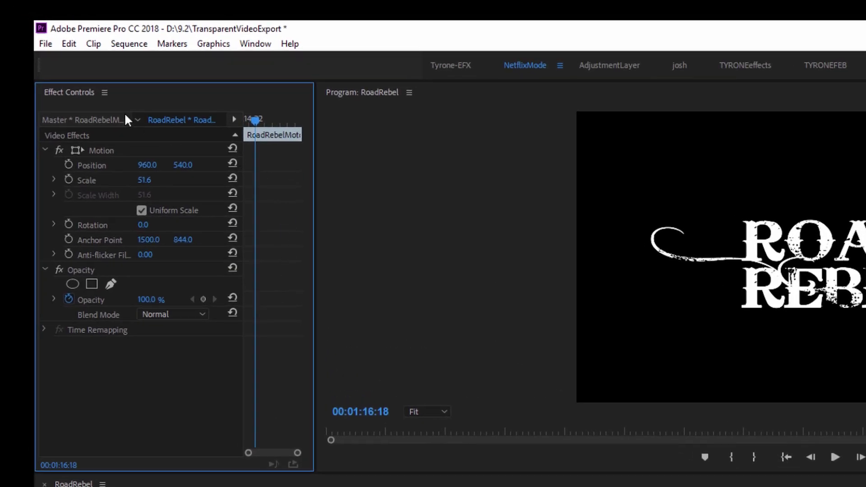
left_click(256, 44)
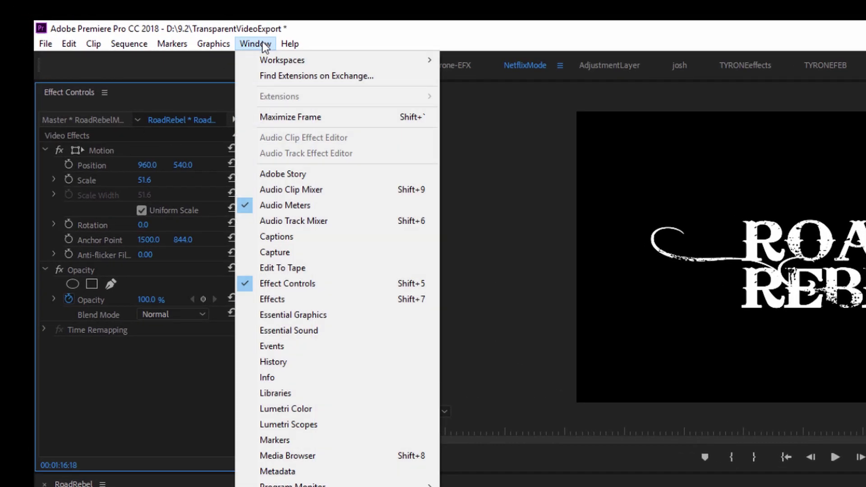
left_click(274, 294)
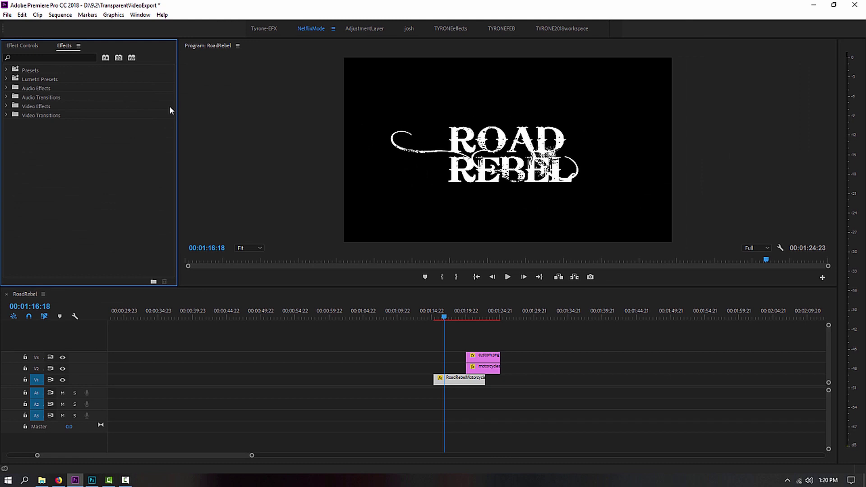
left_click(169, 106)
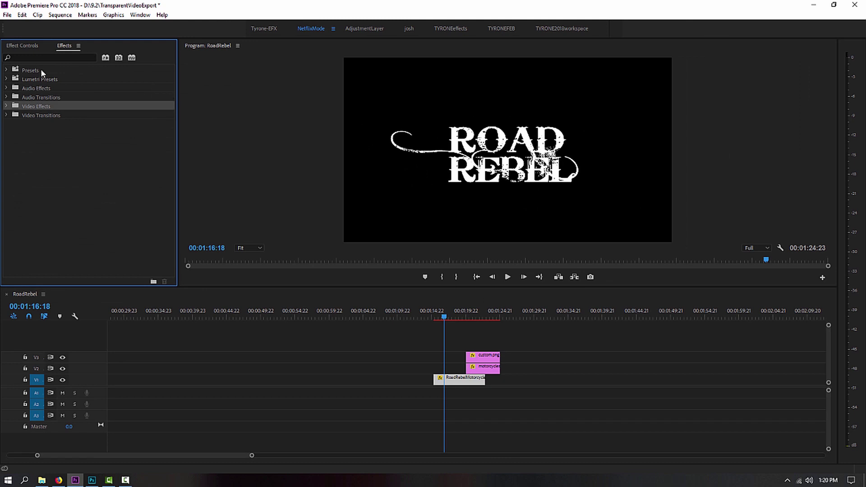
Step: Find the Wipe video transition, apply it to the start of the RoadRebelMotorcycles1 clip, and preview it
left_click(40, 56)
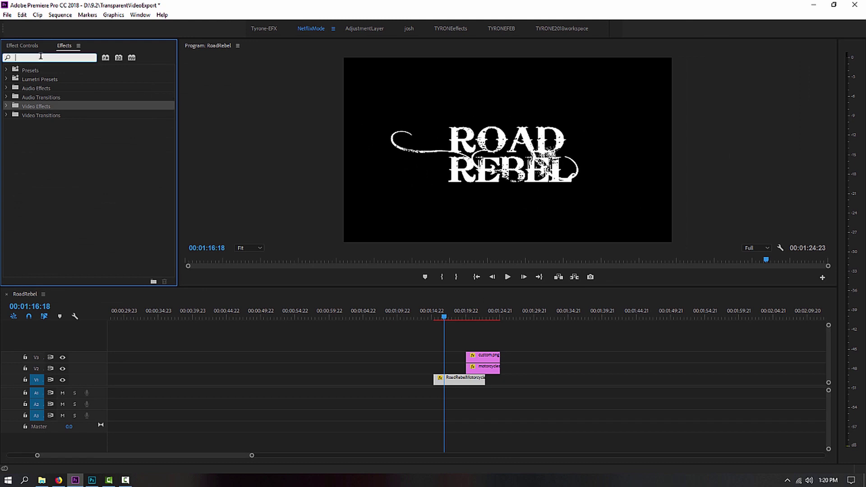
left_click(436, 317)
left_click(68, 57)
type("wipe")
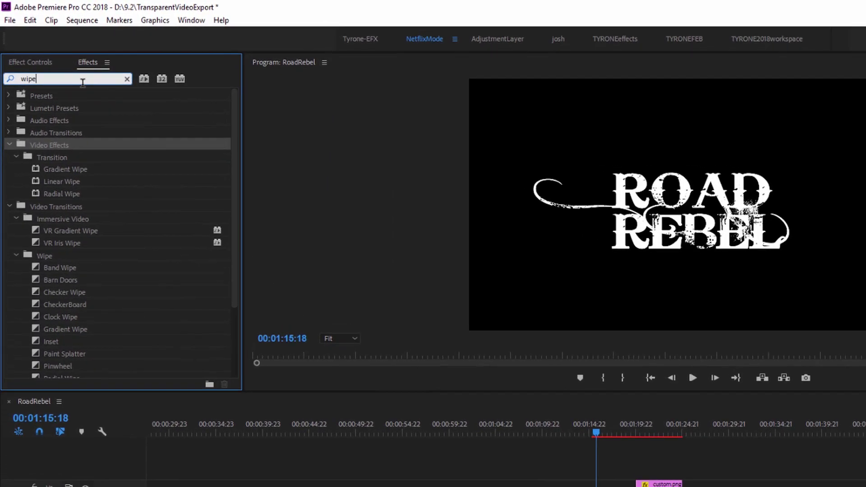
scroll(96, 308, "down", 3)
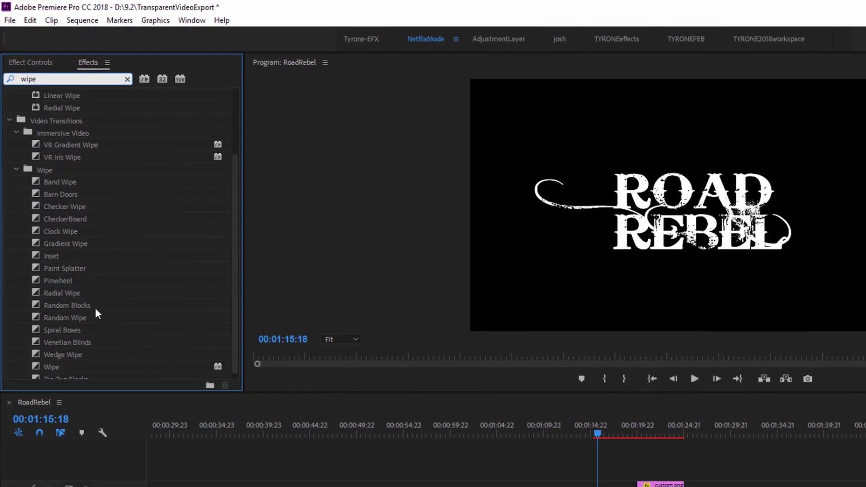
left_click_drag(50, 315, 514, 446)
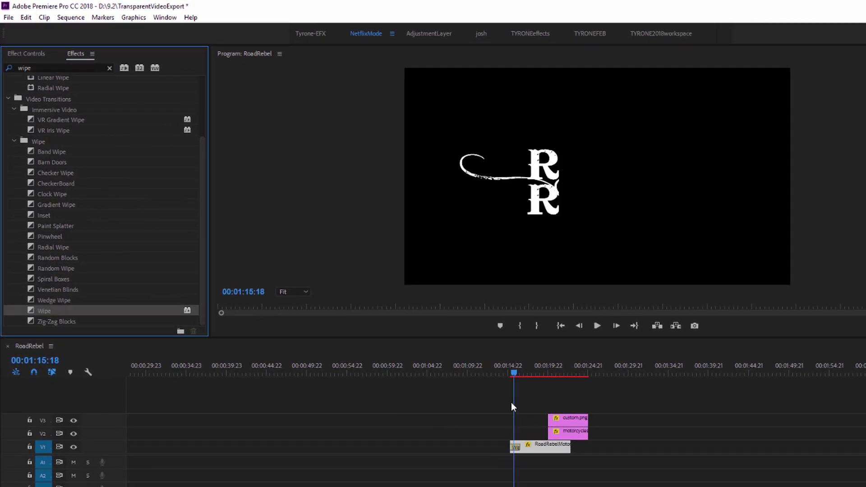
left_click(509, 361)
key("space")
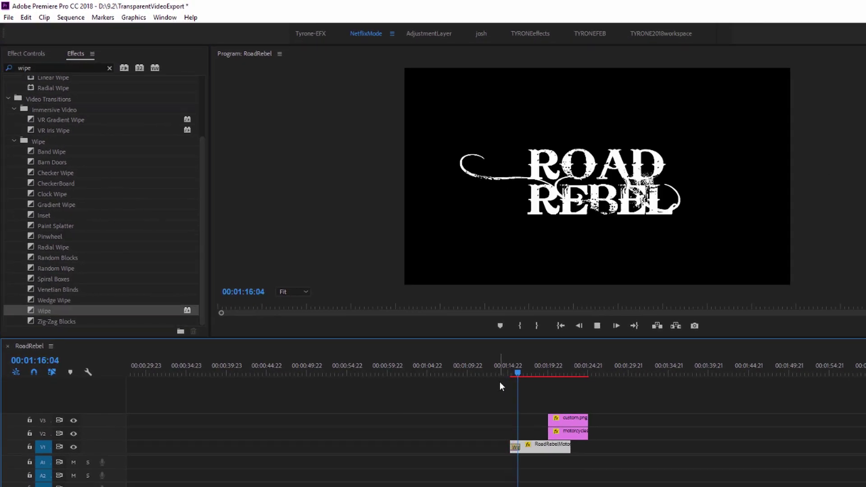
key("space")
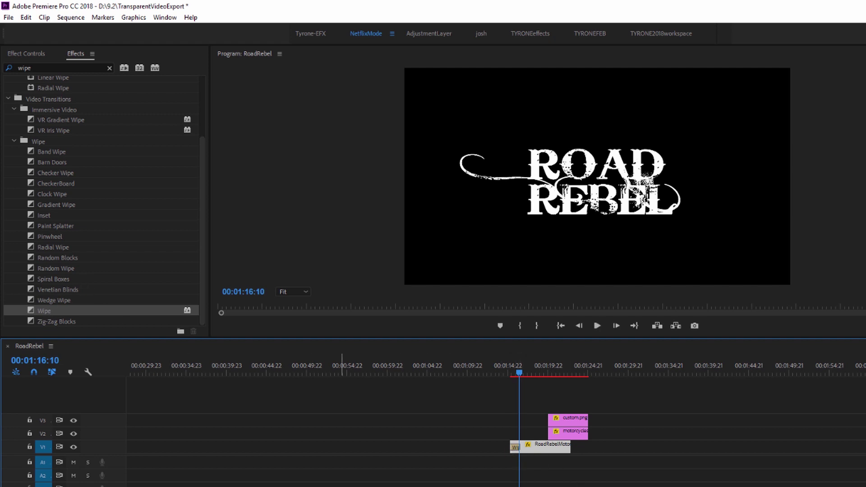
Step: Open the settings of the Wipe transition at the start of the RoadRebelMotorcycles1 clip
left_click_drag(198, 463, 141, 463)
key("equal")
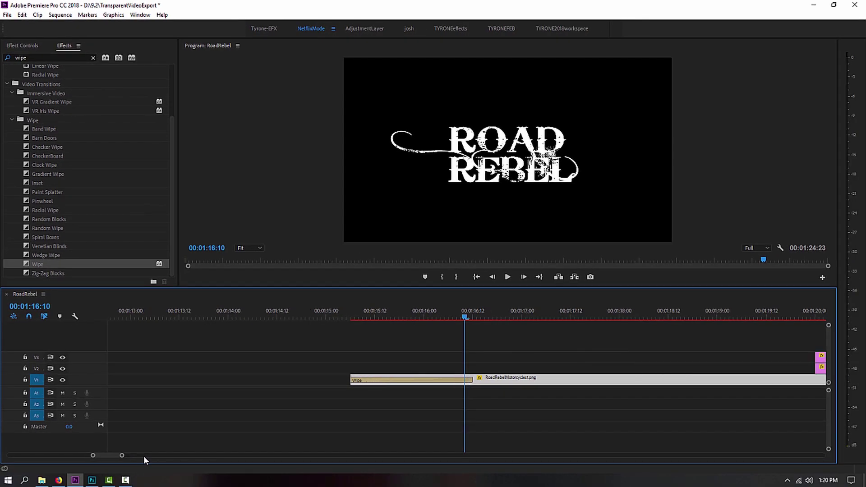
key("minus")
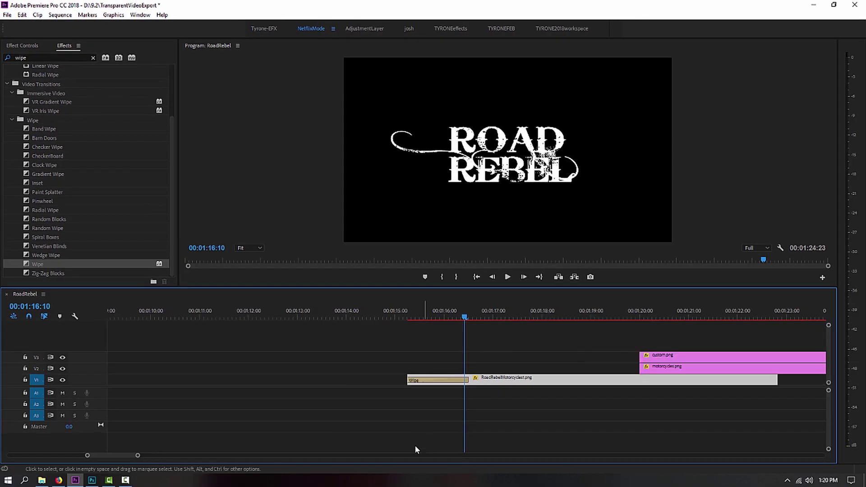
left_click(432, 383)
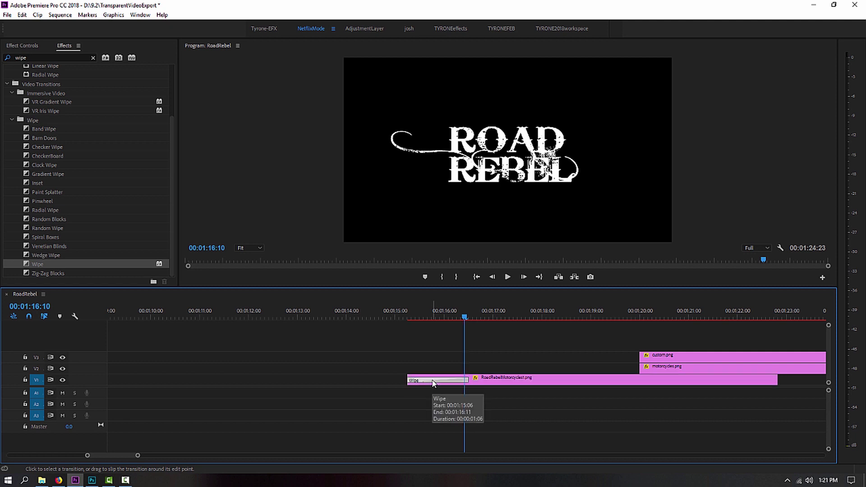
left_click(29, 45)
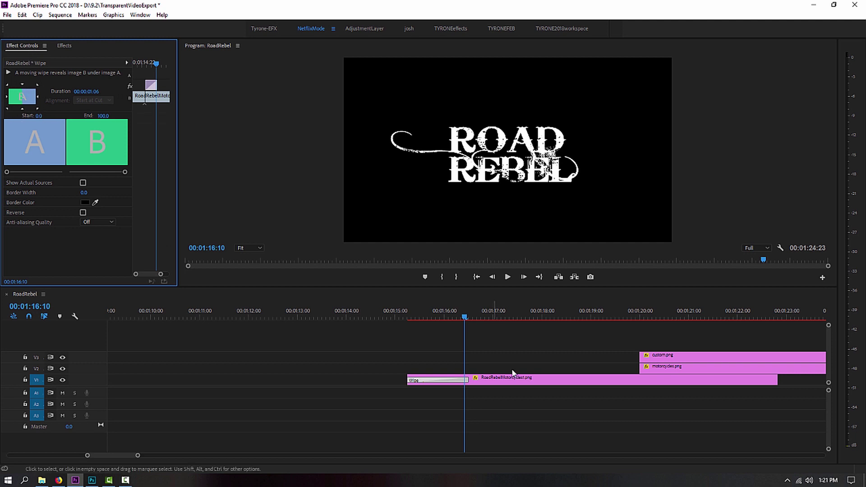
Step: Play and scrub through the Wipe at the start of the RoadRebelMotorcycles1 clip to check how it reveals the logo
left_click(405, 314)
key("space")
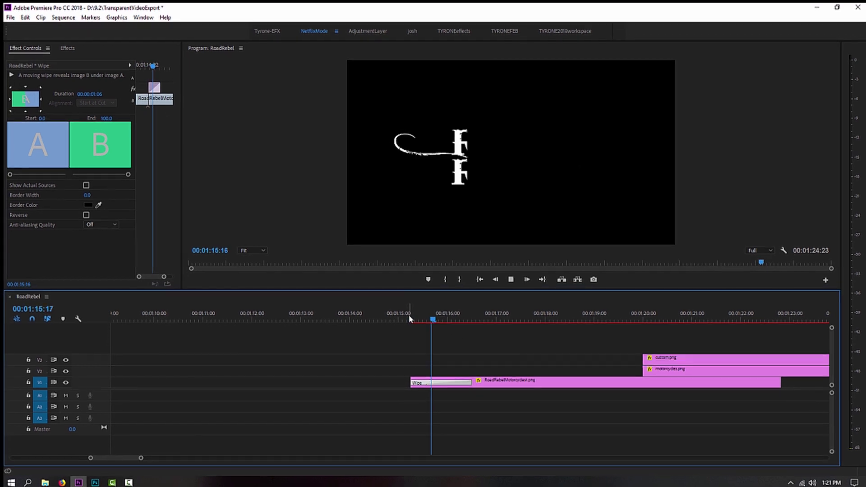
left_click_drag(461, 320, 474, 337)
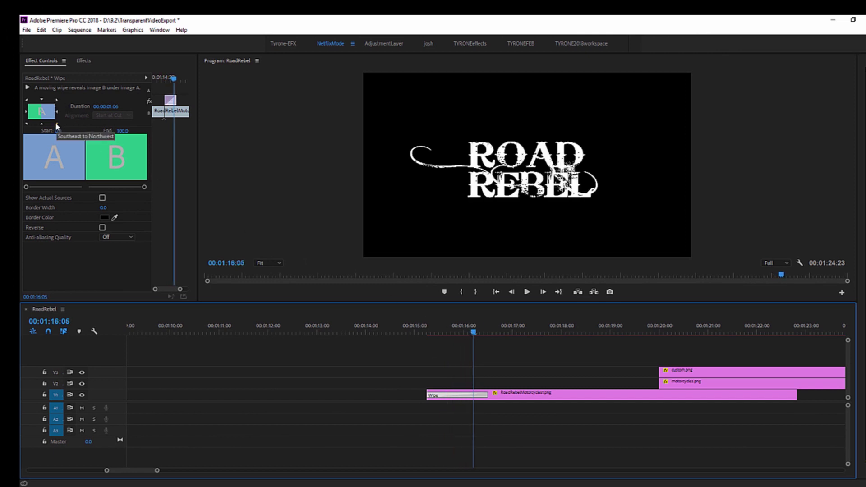
Step: Try the Wipe's Northeast to Southwest and Southwest to Northeast directions, settle on Northwest to Southeast, and scrub through the result
mouse_move(473, 332)
left_mouse_down()
mouse_move(421, 332)
mouse_move(462, 341)
left_mouse_up()
left_click(57, 104)
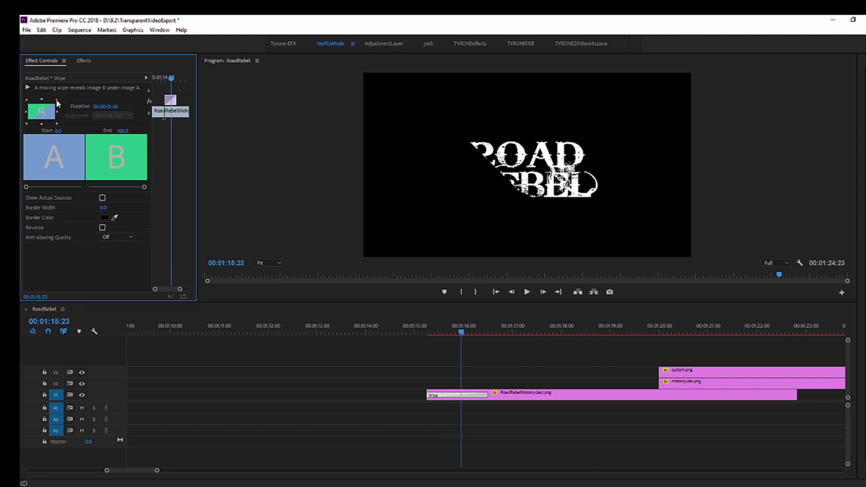
mouse_move(458, 341)
left_mouse_down()
mouse_move(433, 342)
mouse_move(462, 346)
left_mouse_up()
left_click(28, 123)
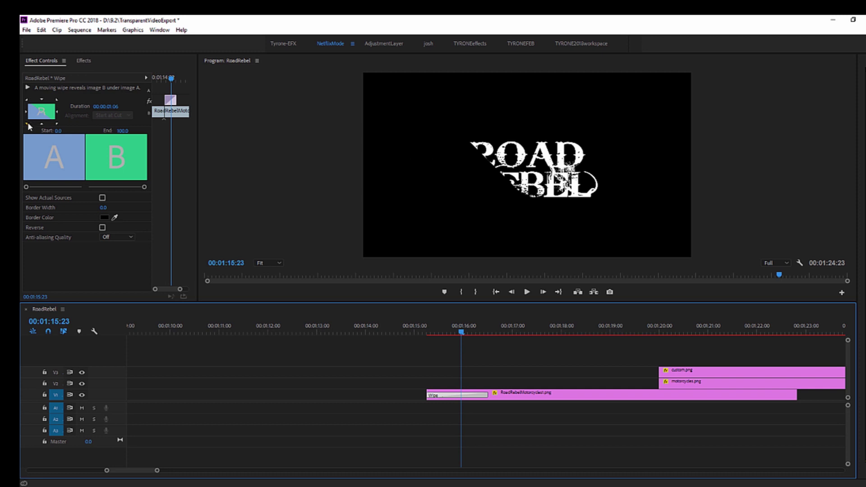
mouse_move(458, 338)
left_mouse_down()
mouse_move(425, 338)
mouse_move(468, 344)
mouse_move(451, 343)
left_mouse_up()
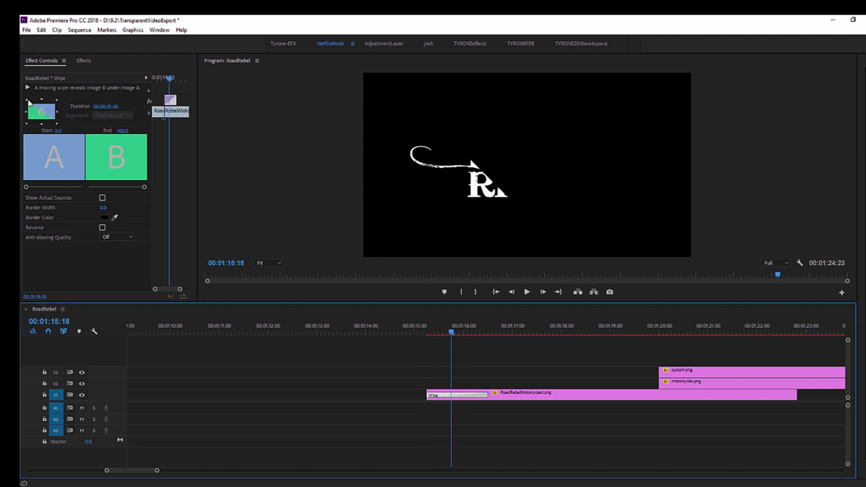
left_click(27, 101)
left_click(434, 333)
left_click_drag(437, 332, 479, 344)
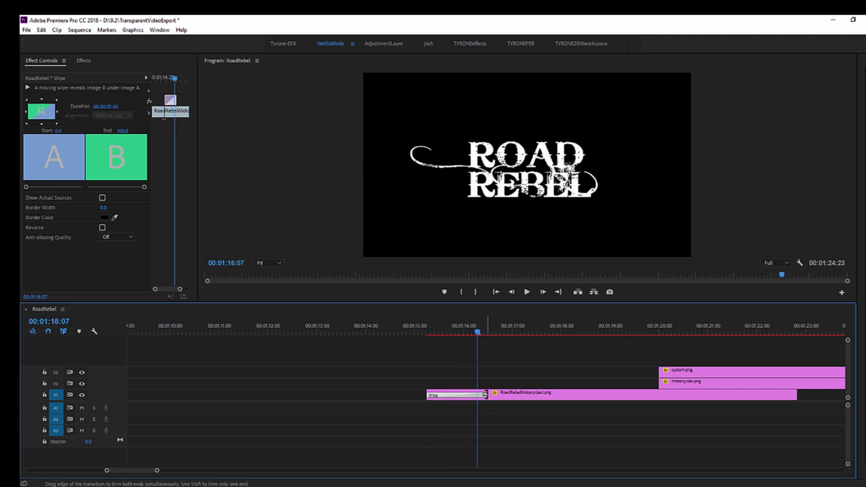
Step: Lengthen the Wipe to a duration of 00:00:04:06 and move the custom.png and motorcycles.png clips to start at about 00:01:25:17
left_click_drag(484, 395, 634, 394)
left_click(427, 330)
key("space")
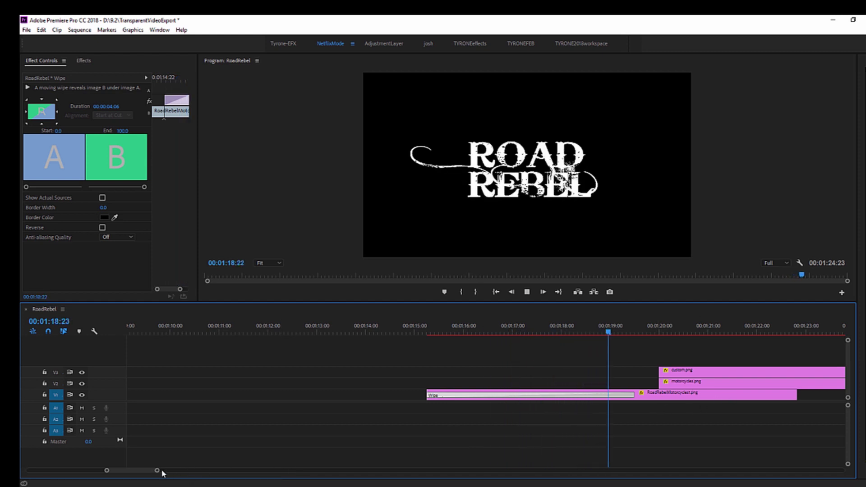
left_click_drag(157, 471, 207, 470)
left_click_drag(616, 345, 626, 379)
Step: Preview the lengthened wipe and select the RoadRebelMotorcycles1 clip to show its effect settings
left_click(455, 331)
key("space")
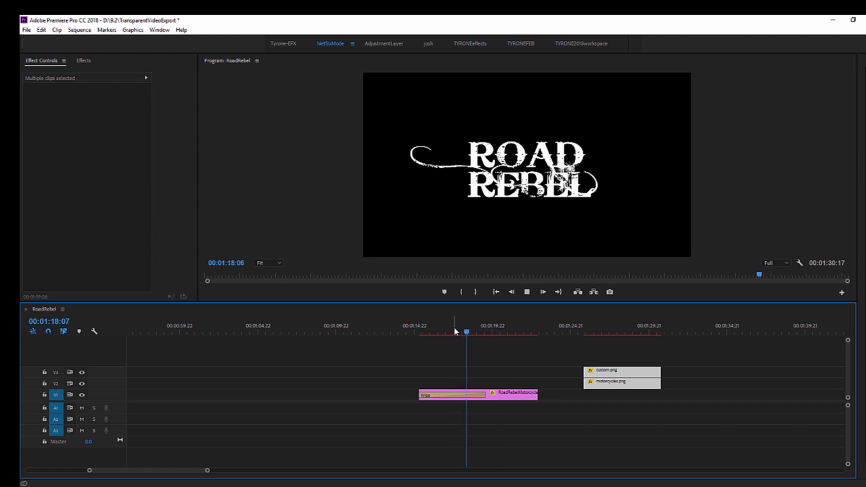
left_click(455, 329)
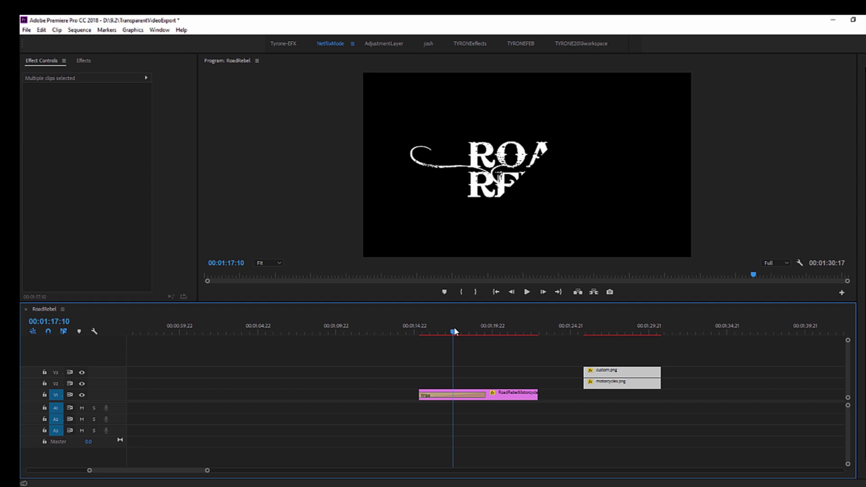
left_click(500, 397)
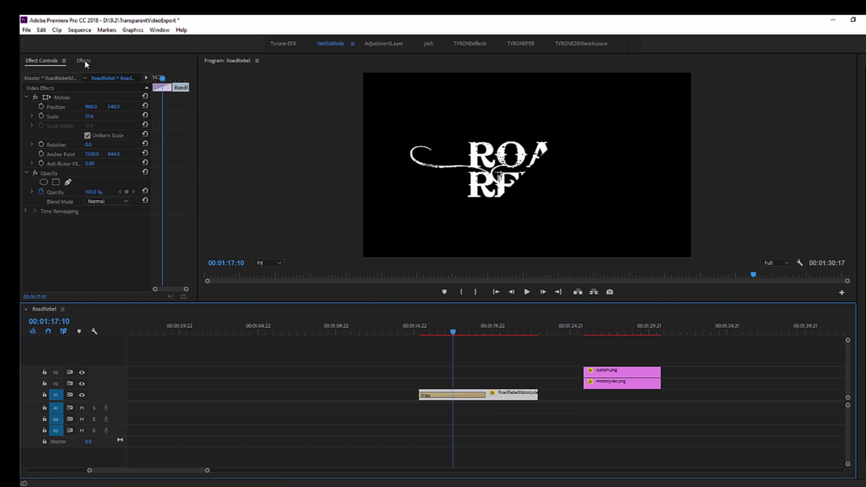
left_click(42, 192)
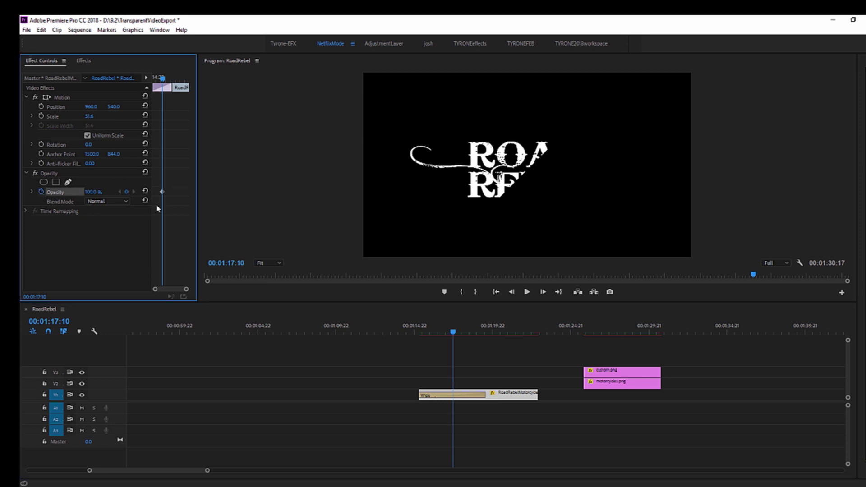
left_click(162, 192)
left_click_drag(159, 192, 156, 196)
left_click_drag(170, 190, 155, 202)
key("Delete")
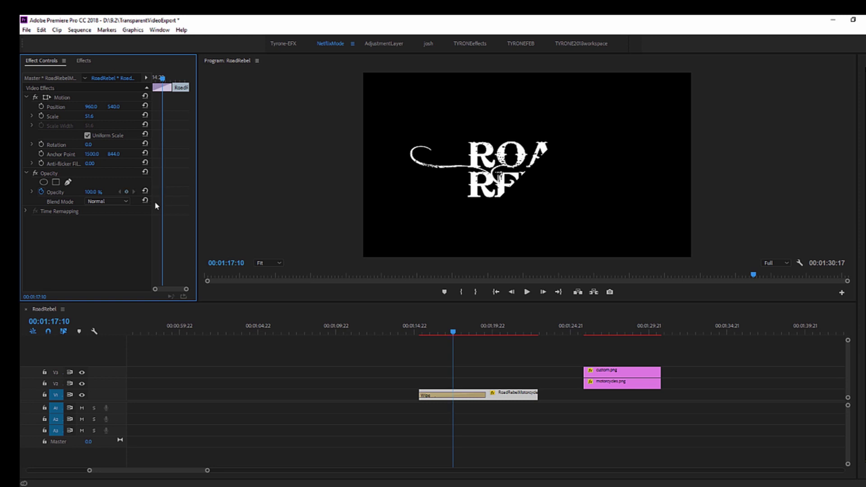
Step: Set the RoadRebelMotorcycles1 clip's opacity to 20% and place an opacity keyframe at the start of the clip
left_click(431, 332)
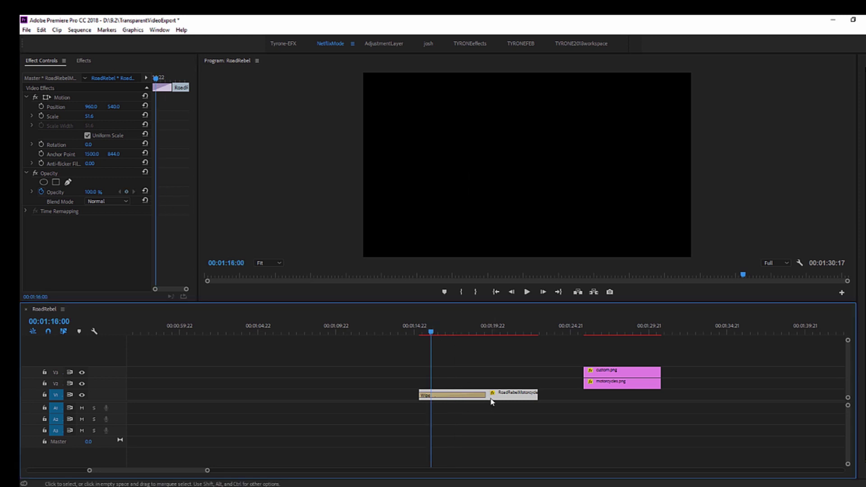
left_click(450, 332)
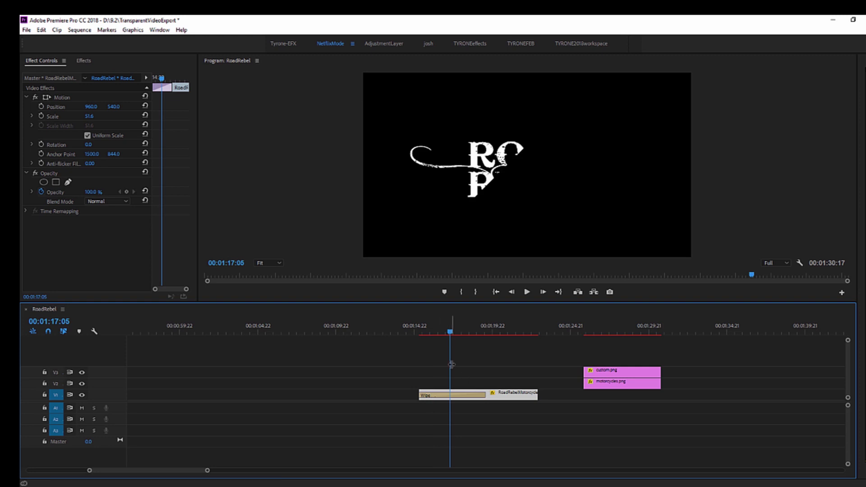
left_click(41, 192)
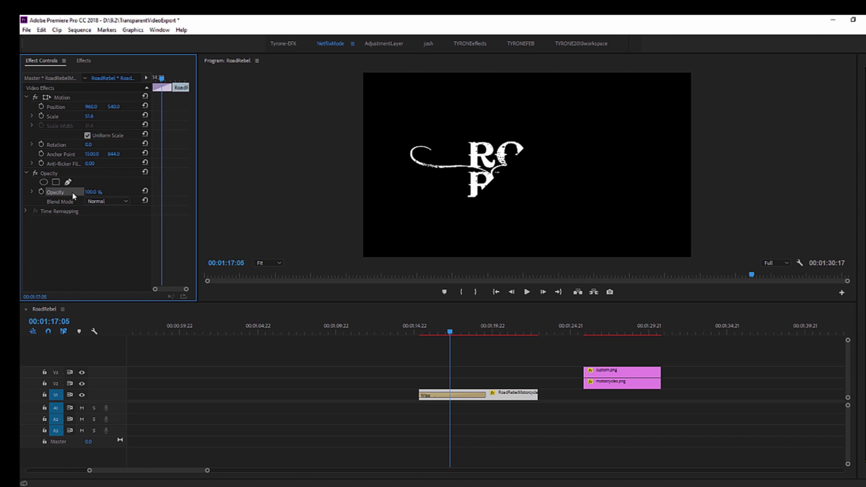
left_click(89, 193)
key("Return")
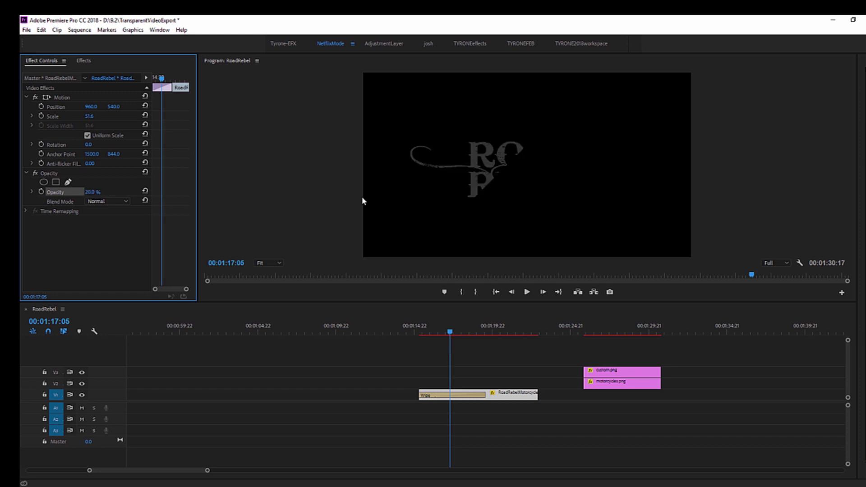
left_click(41, 192)
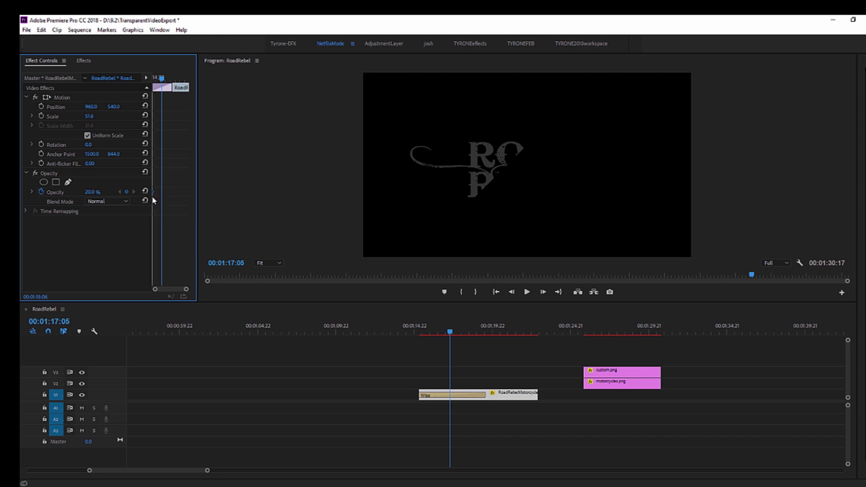
Step: Add a second opacity keyframe of 85% to the RoadRebelMotorcycles1 clip and position it at the clip's end
left_click_drag(434, 332, 526, 358)
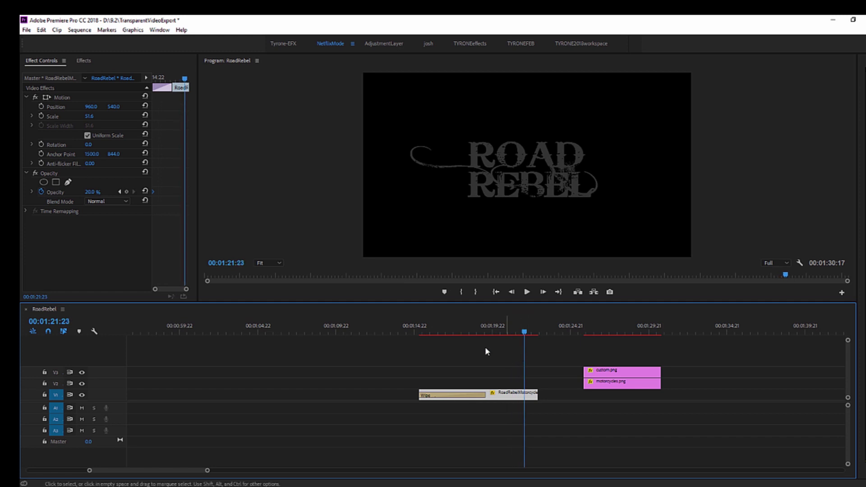
left_click(127, 192)
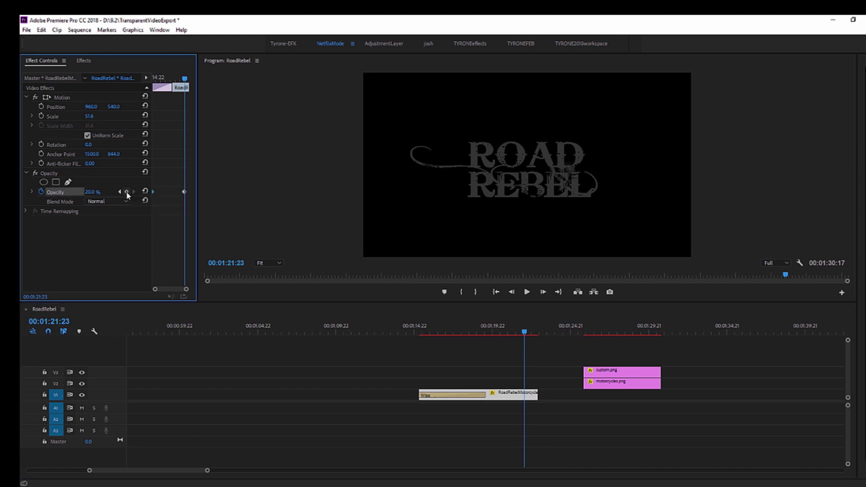
left_click(104, 191)
type("85")
key("Return")
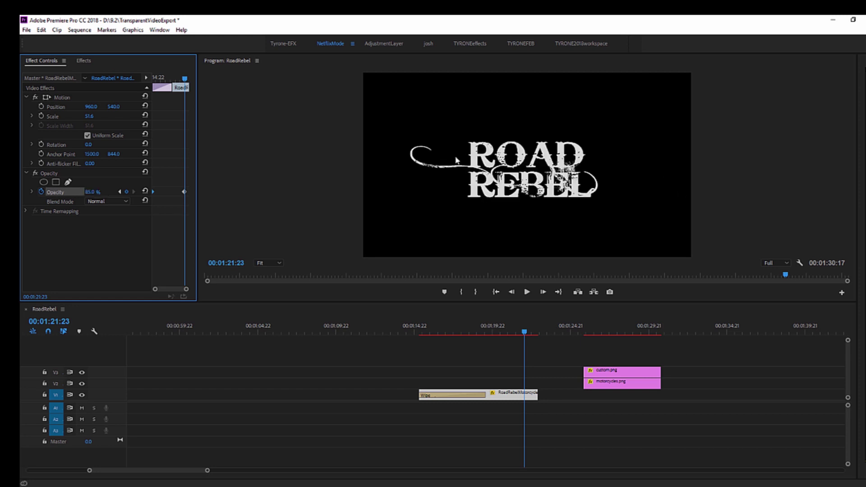
left_click(185, 193)
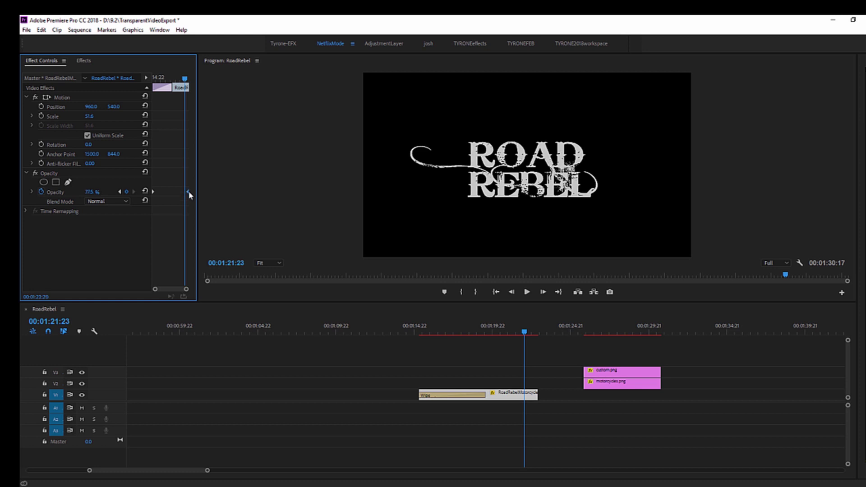
Step: Play the RoadRebelMotorcycles1 clip from its start to check the combined wipe and opacity fade
left_click_drag(524, 331, 418, 335)
key("space")
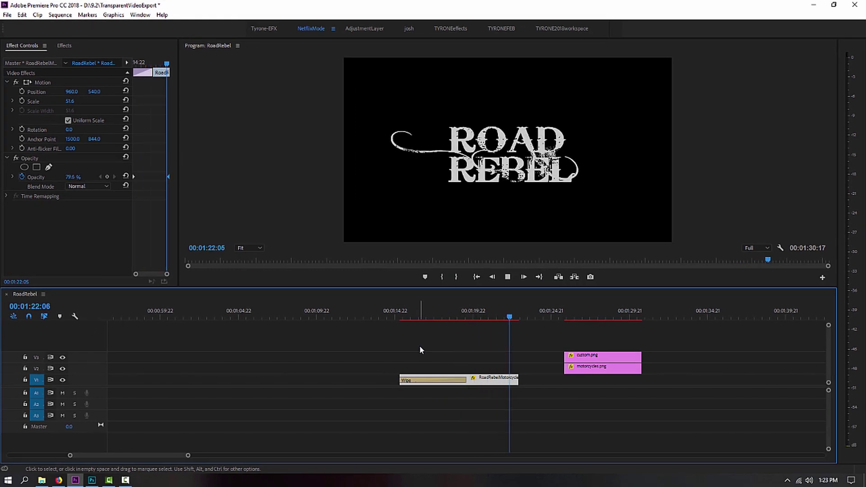
key("space")
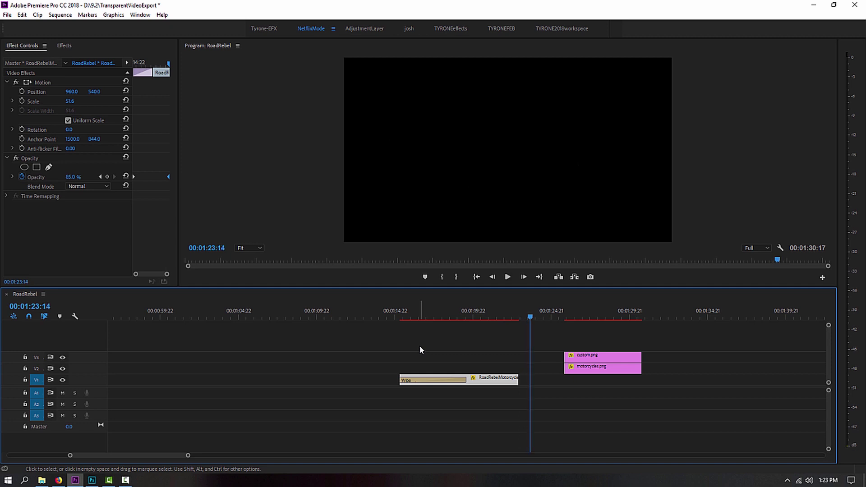
left_click(470, 317)
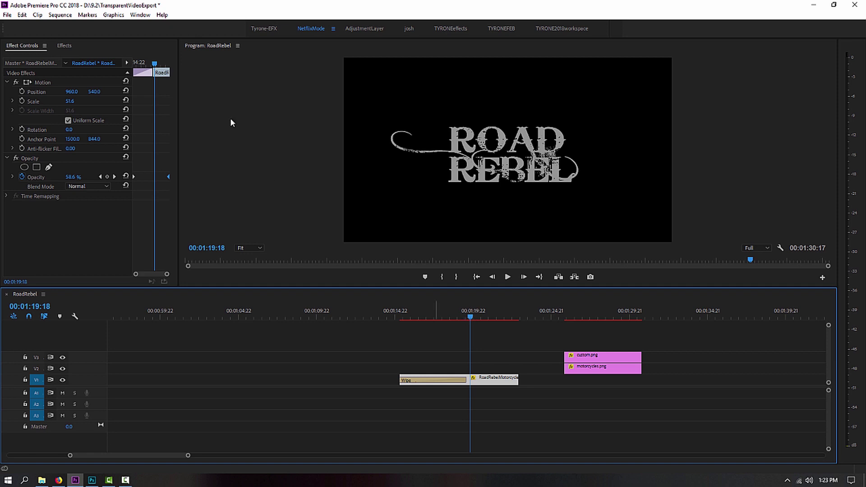
Step: Show the Project panel and create a 1920 × 1000 color matte in dark red 571010, keeping the default name
left_click(140, 15)
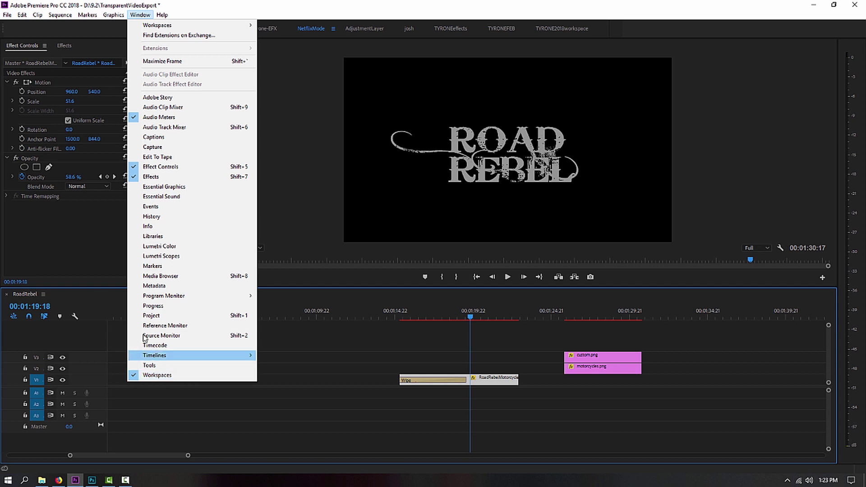
left_click(153, 315)
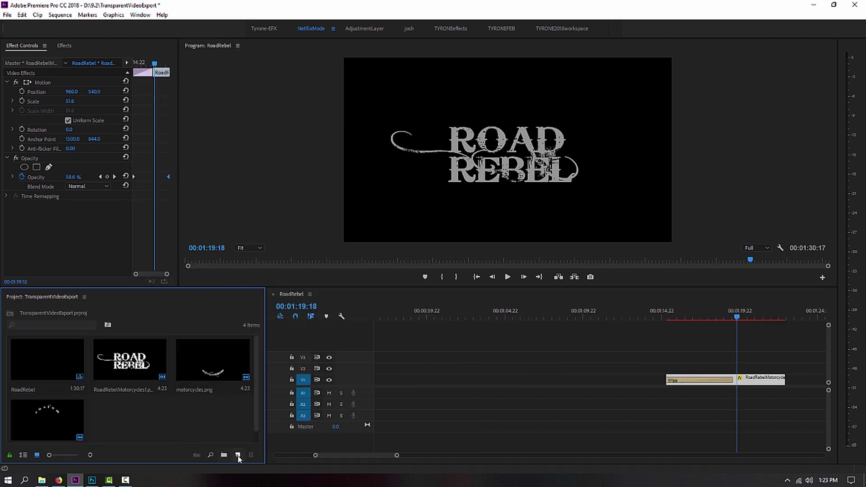
left_click(238, 455)
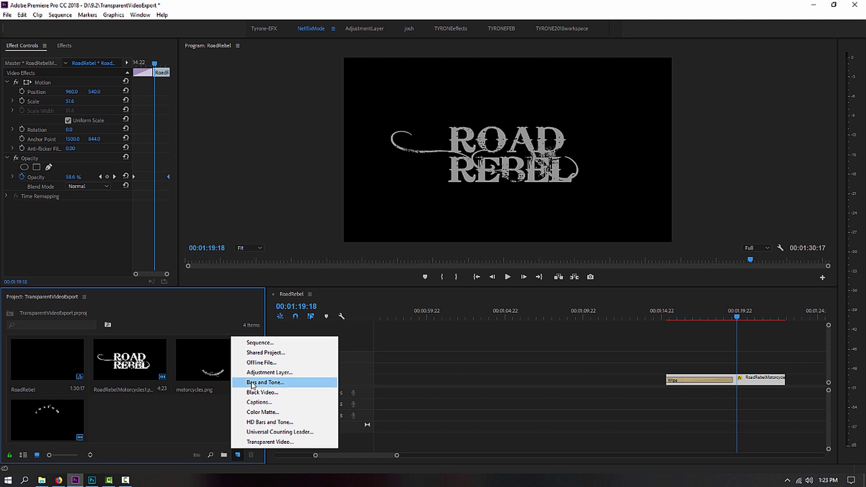
left_click(251, 411)
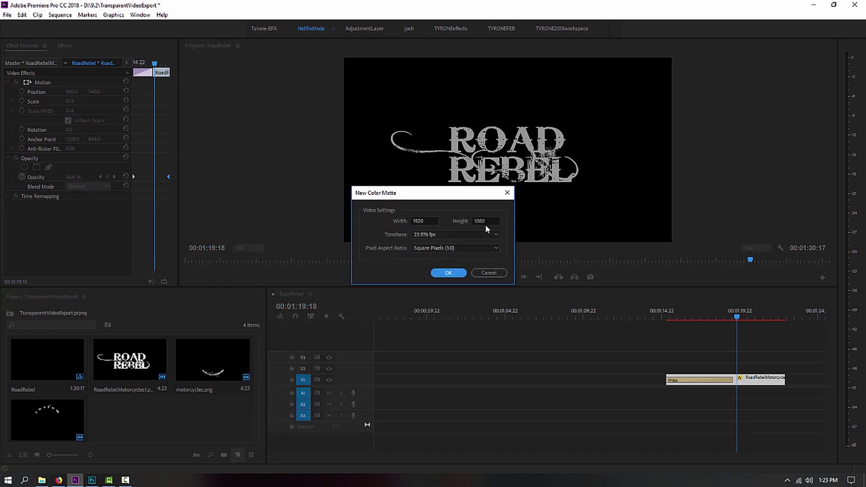
left_click(449, 274)
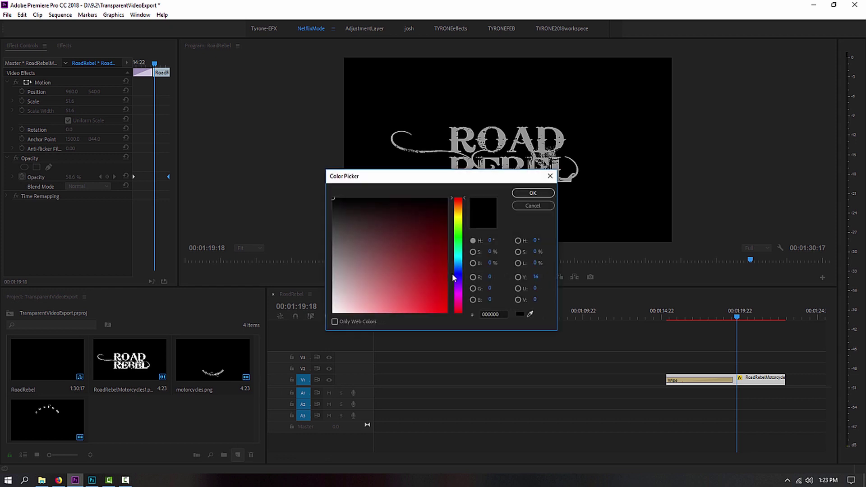
left_click(394, 272)
left_click_drag(403, 260, 425, 237)
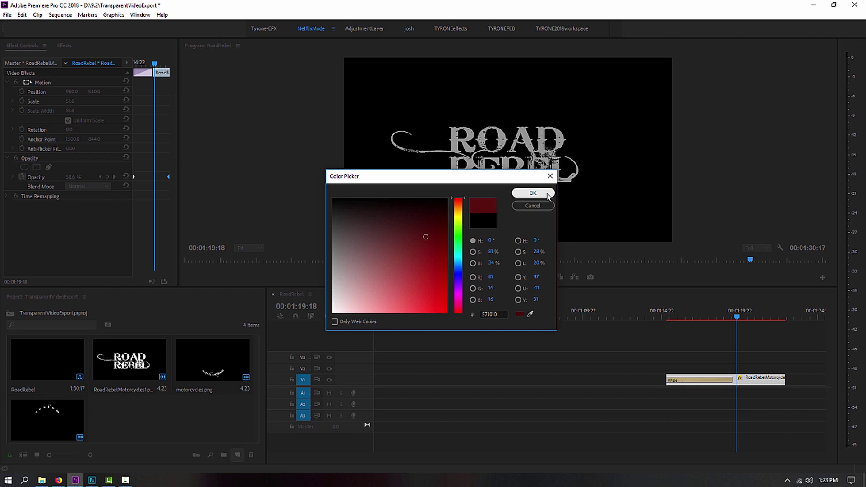
left_click(536, 194)
left_click(412, 255)
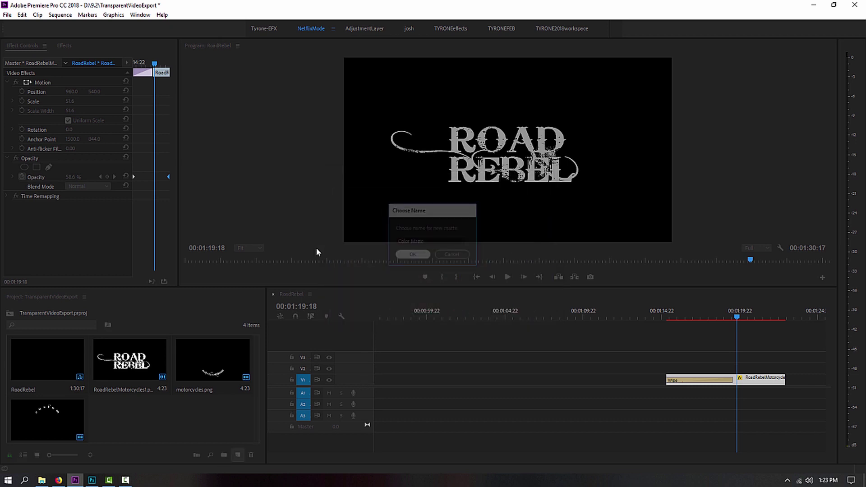
Step: Place the Color Matte on V1 at about 00:01:03:17 and move the RoadRebelMotorcycles1 clip onto V2 above it
left_click_drag(127, 409, 503, 380)
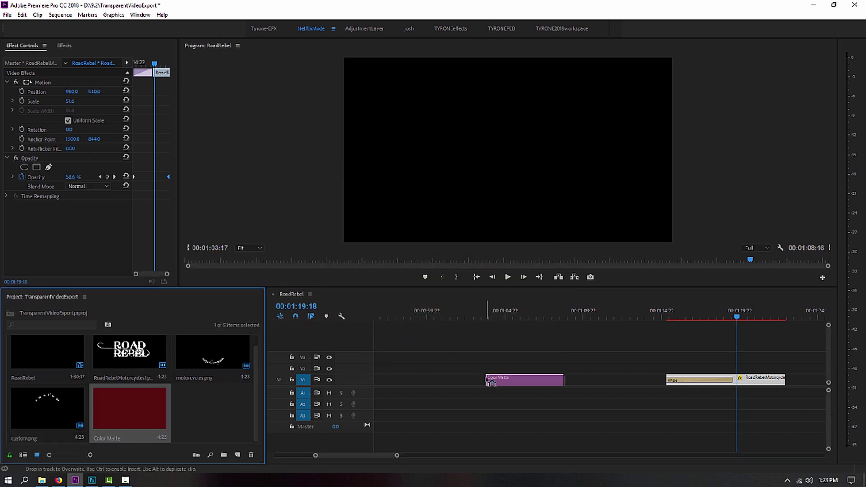
left_click(504, 319)
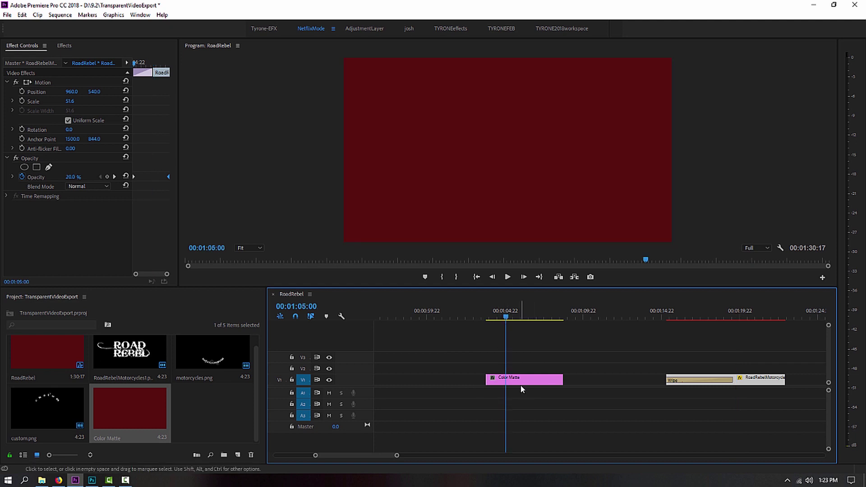
left_click_drag(757, 380, 558, 368)
left_click_drag(505, 318, 529, 318)
Step: Extend the Color Matte and RoadRebelMotorcycles1 clips to end at about 00:01:22:00 and scrub through the logo over the red background
left_click_drag(566, 384, 771, 381)
left_click_drag(497, 315, 592, 333)
left_click_drag(771, 380, 781, 380)
left_click_drag(487, 314, 640, 329)
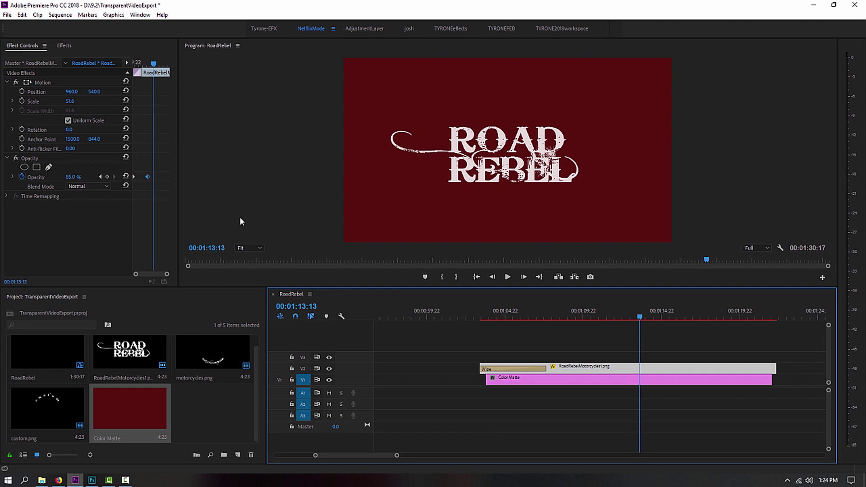
Step: Trim the end of the RoadRebelMotorcycles1 clip on V2 back to about 00:01:09:04
left_click_drag(775, 369, 571, 370)
left_click(589, 310)
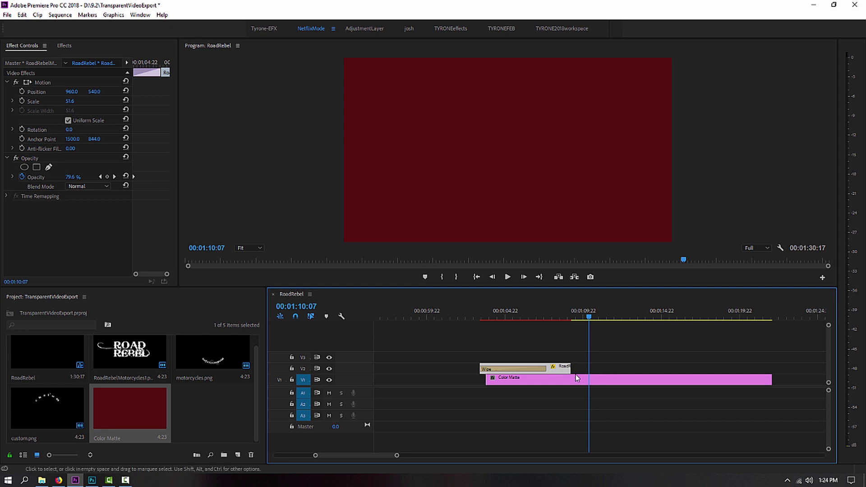
Step: Extend the RoadRebelMotorcycles1 clip on V2 to end at about 00:01:19:20 and adjust the position of its second opacity keyframe
left_click_drag(570, 368, 723, 367)
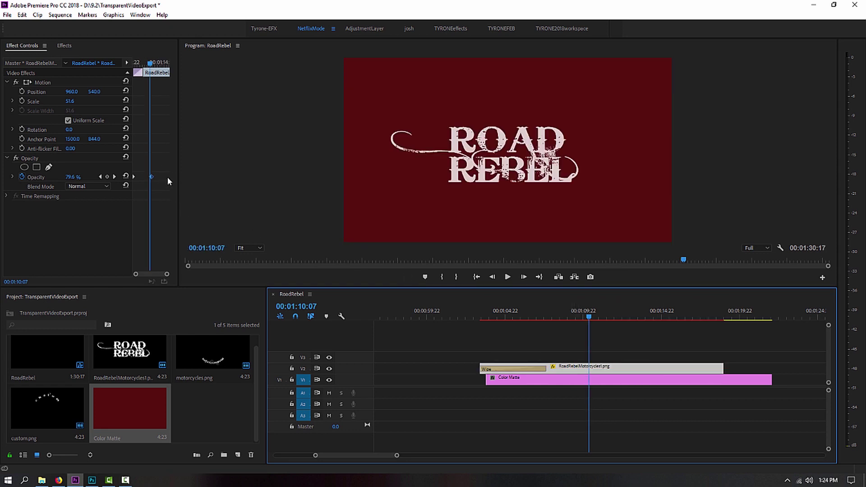
left_click_drag(723, 368, 574, 366)
left_click(565, 309)
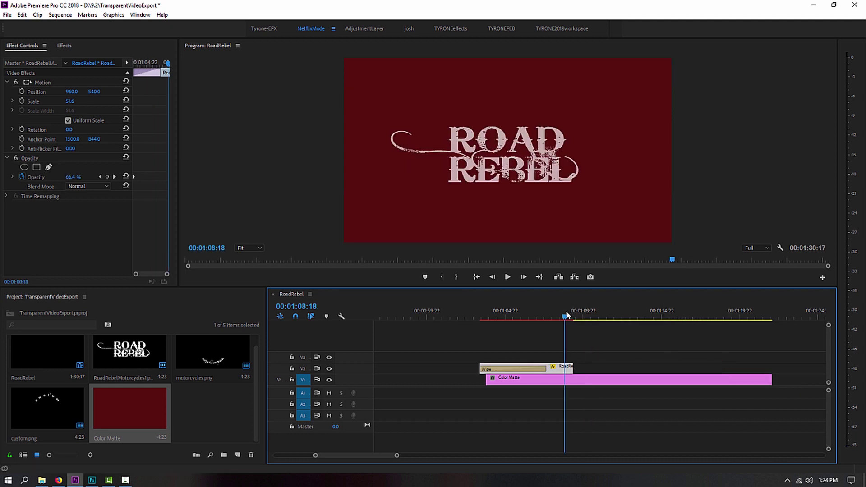
left_click_drag(575, 365, 703, 367)
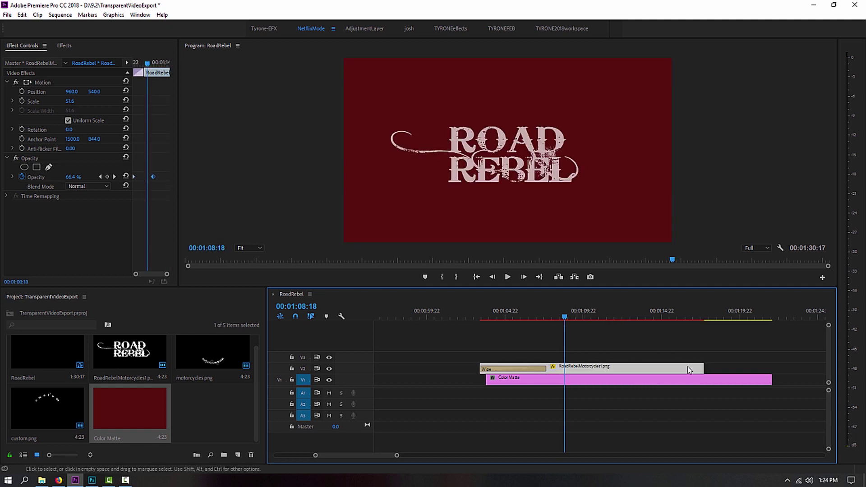
left_click_drag(702, 367, 738, 368)
left_click_drag(566, 315, 585, 315)
left_click_drag(150, 177, 152, 177)
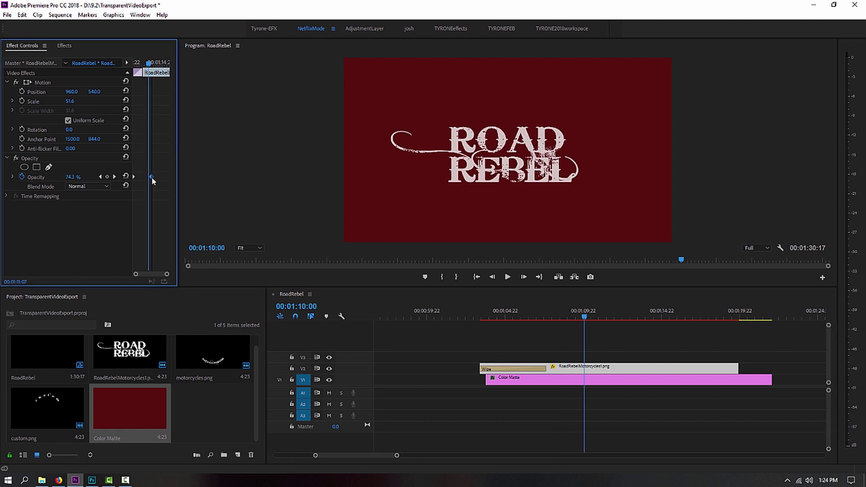
Step: Add a 0% opacity keyframe to the RoadRebelMotorcycles1 clip at 00:01:15:16 and move it to the clip's end
left_click_drag(581, 318, 675, 337)
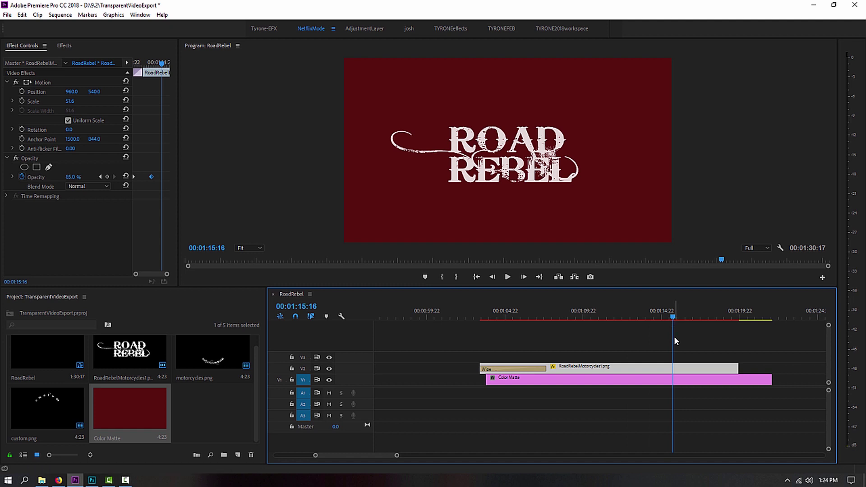
left_click(71, 177)
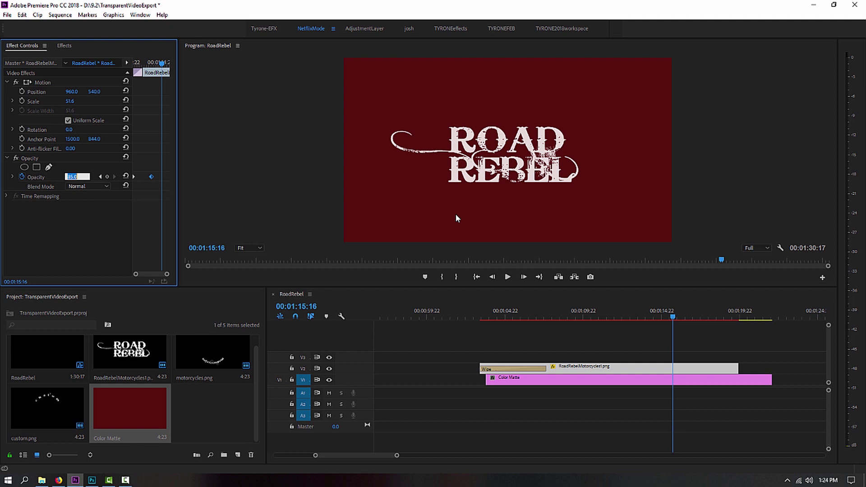
type("0")
key("Return")
left_click_drag(161, 176, 174, 177)
Step: Add a 100% opacity keyframe to the RoadRebelMotorcycles1 clip at 00:01:14:17 and scrub through the fade
left_click(478, 318)
left_click_drag(478, 316, 659, 343)
left_click(73, 177)
type("100")
key("Return")
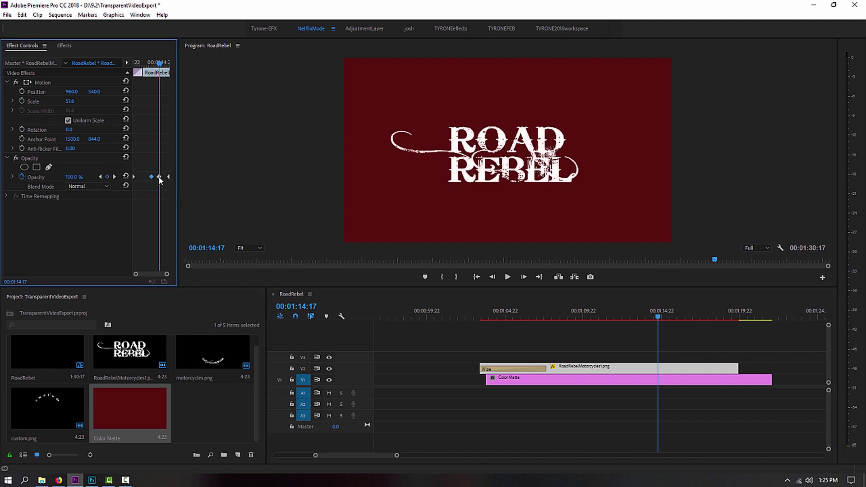
left_click_drag(489, 316, 640, 336)
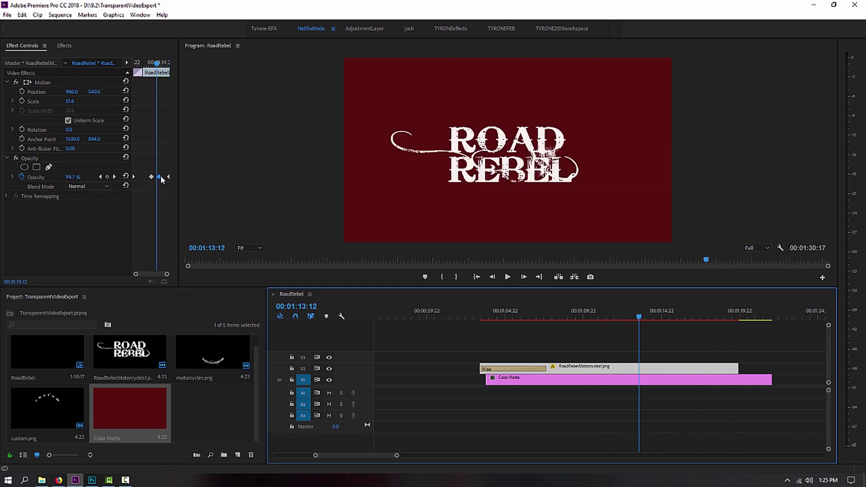
Step: Extend the RoadRebelMotorcycles1 clip to the Color Matte's end, respacing its last two opacity keyframes, and play it back
left_click_drag(737, 368, 771, 367)
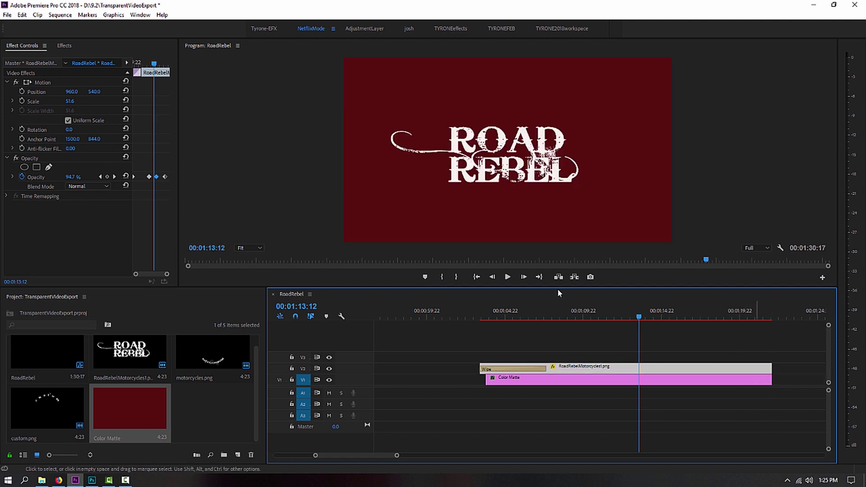
left_click_drag(167, 178, 159, 176)
left_click(480, 315)
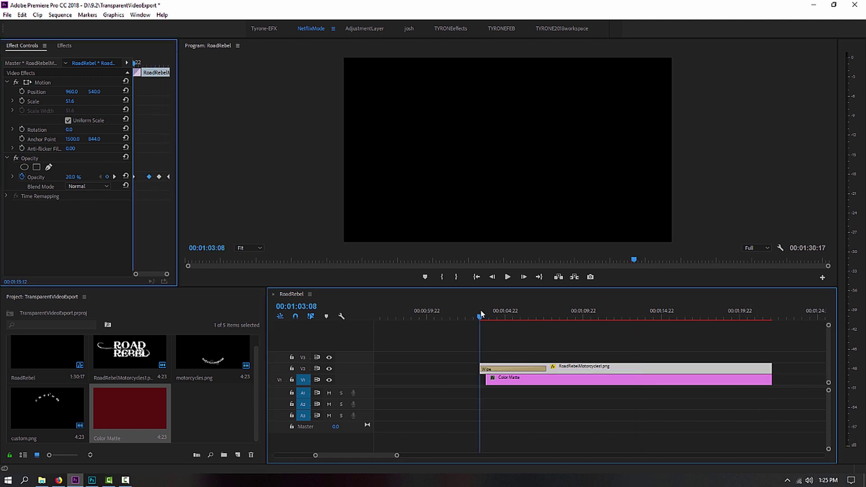
key("space")
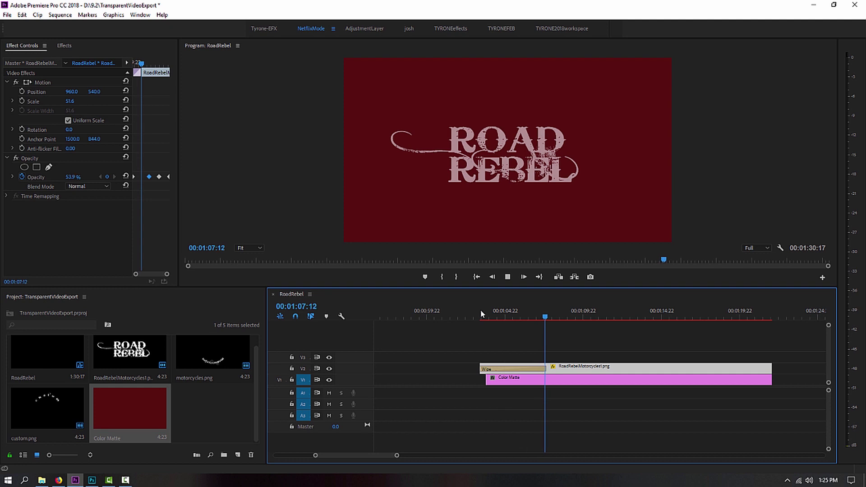
key("space")
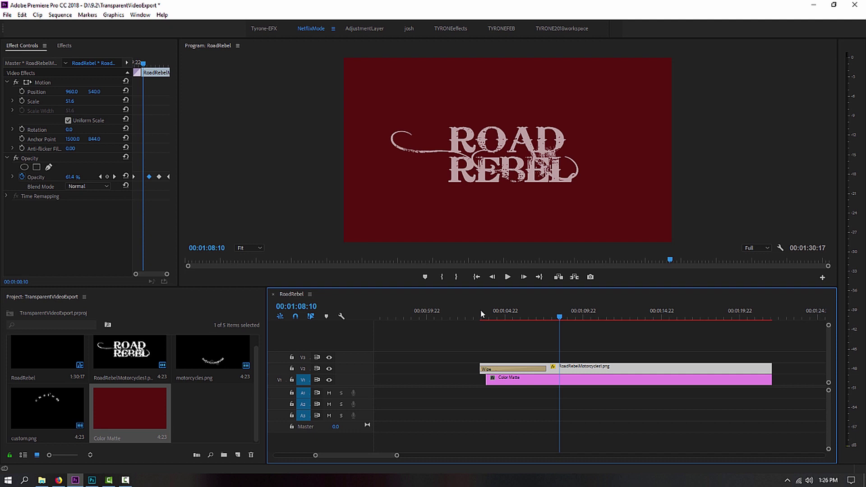
left_click(480, 310)
key("space")
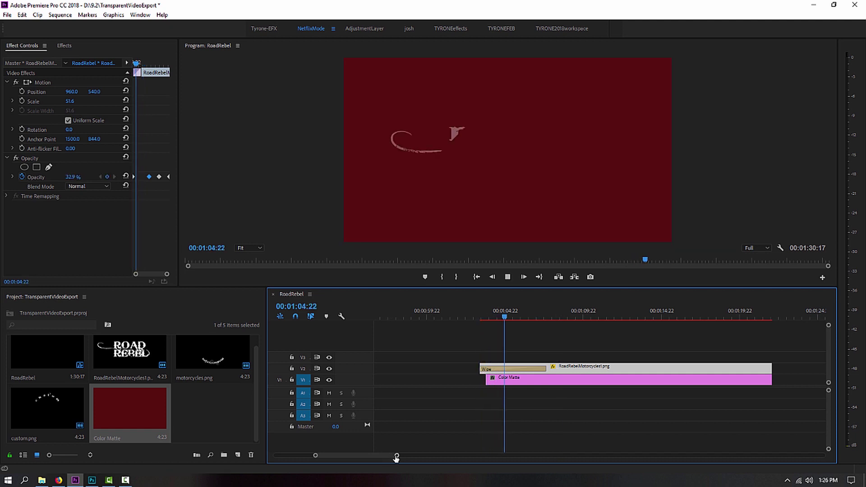
Step: Extend the Color Matte's start to the logo clip's start and move custom.png and motorcycles.png above it at about 00:01:08:09
left_click_drag(485, 380, 475, 380)
left_click_drag(397, 455, 482, 457)
key("space")
left_click_drag(668, 360, 605, 352)
key("space")
left_click_drag(482, 455, 396, 456)
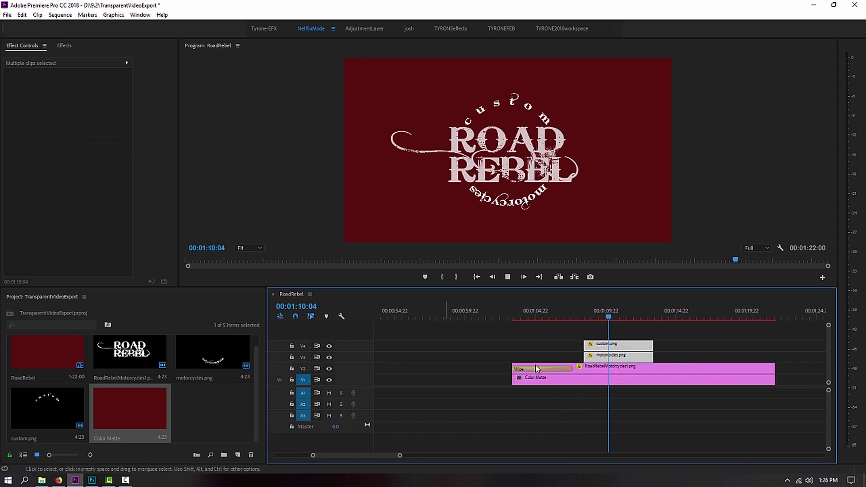
Step: Move the custom.png clip on V4 earlier to start at about 00:01:06:14 and play back its entrance
left_click(572, 316)
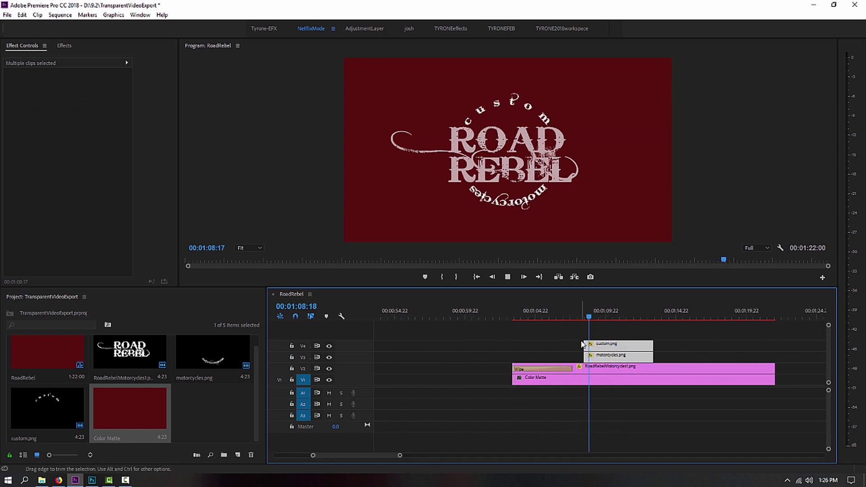
left_click(583, 310)
left_click(599, 346)
left_click_drag(599, 347, 573, 347)
key("Up")
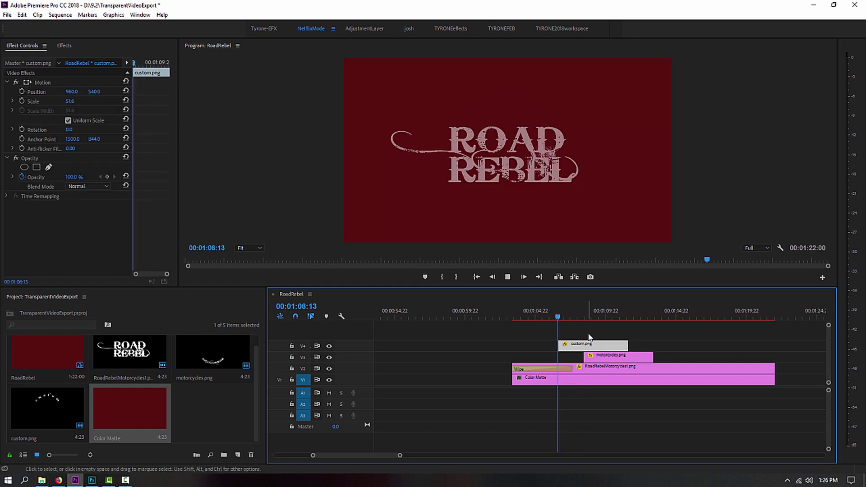
key("space")
key("space")
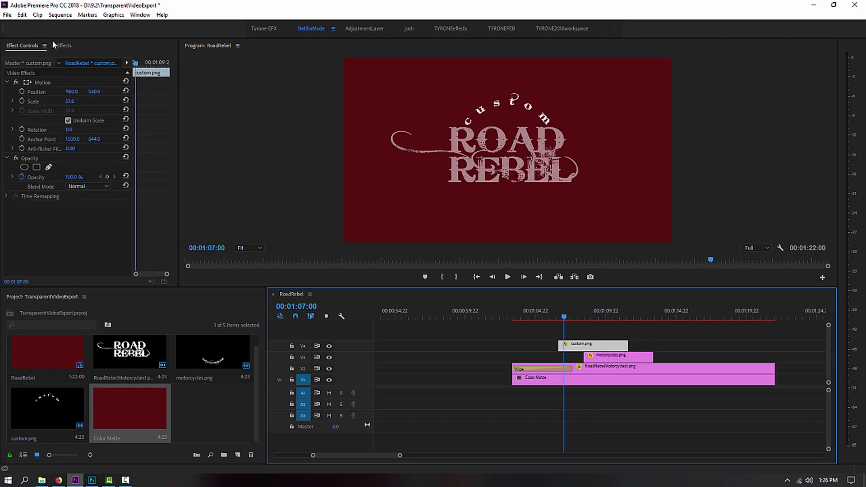
Step: Search the effects for zoom and apply the Cross Zoom transition to the start of custom.png on V4
left_click(63, 45)
left_click(50, 58)
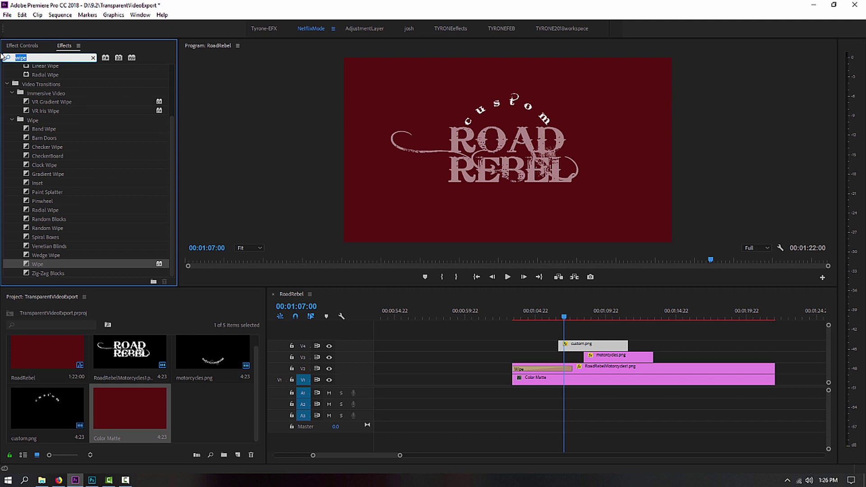
type("zoom")
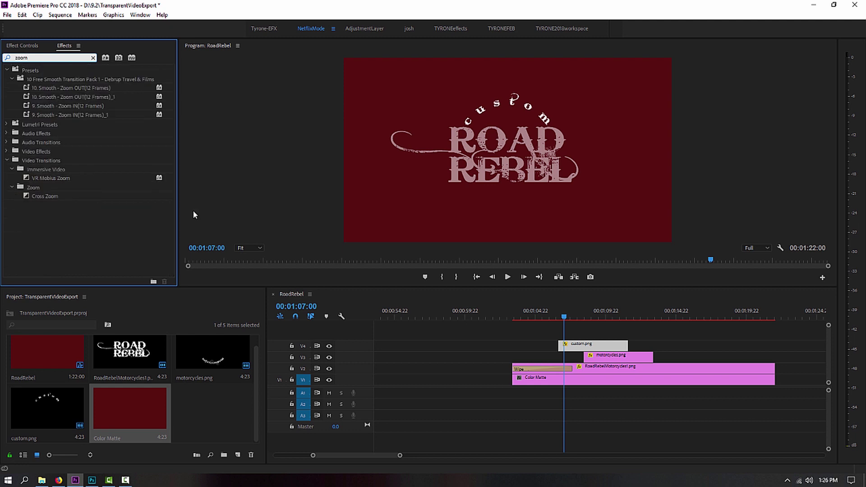
left_click_drag(45, 197, 565, 347)
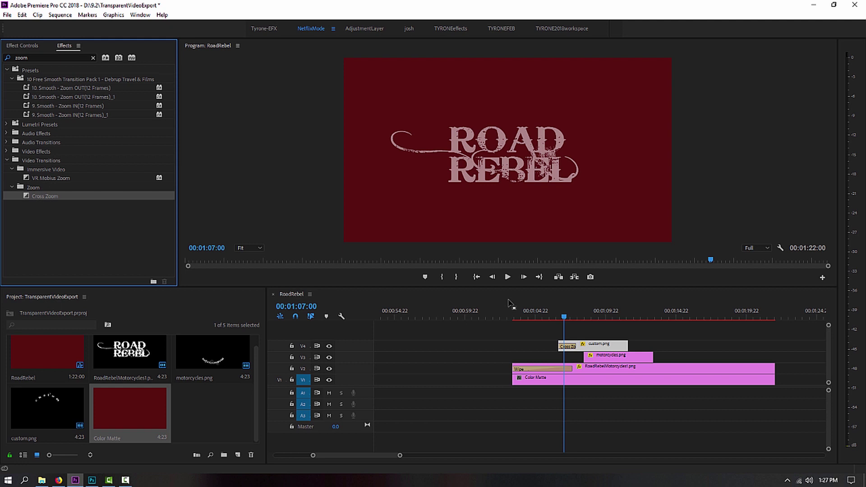
Step: Play back the Cross Zoom on custom.png and lengthen the transition to end at about 00:01:08:11
left_click(555, 325)
key("space")
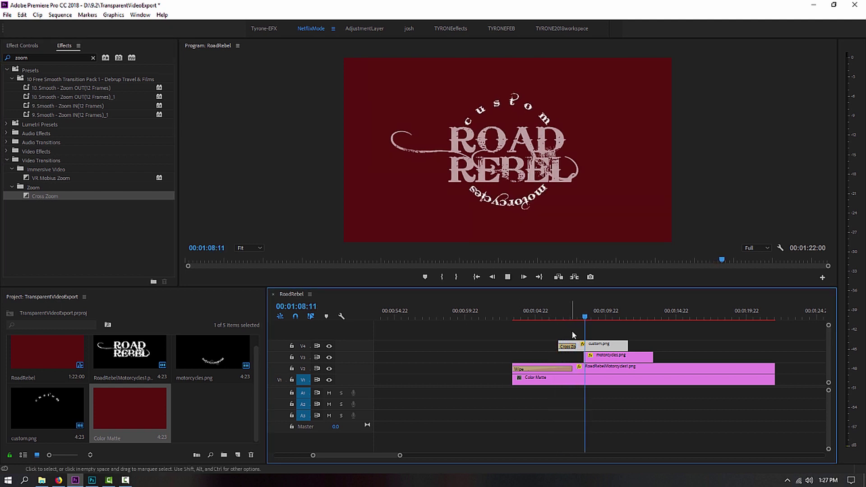
key("space")
left_click_drag(574, 346, 585, 345)
left_click(555, 311)
key("space")
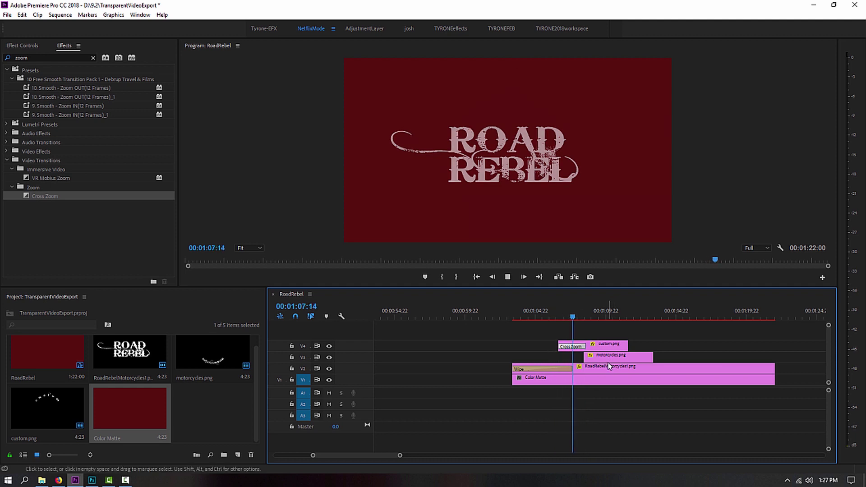
Step: Align the start of motorcycles.png with custom.png, apply Cross Zoom to its start and play back the logo animation
left_click_drag(596, 361, 570, 360)
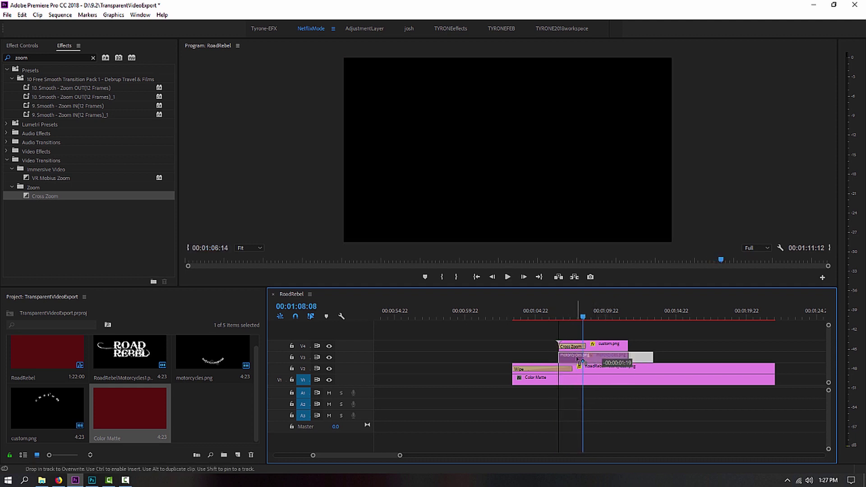
left_click_drag(37, 198, 561, 359)
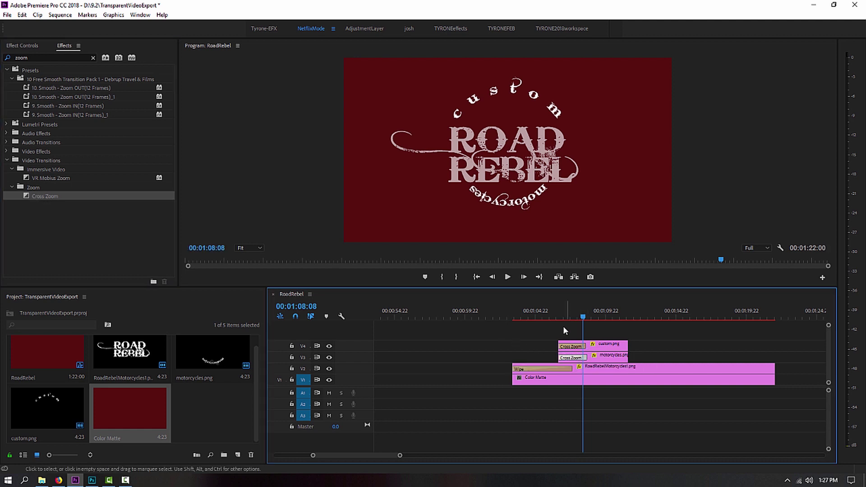
key("space")
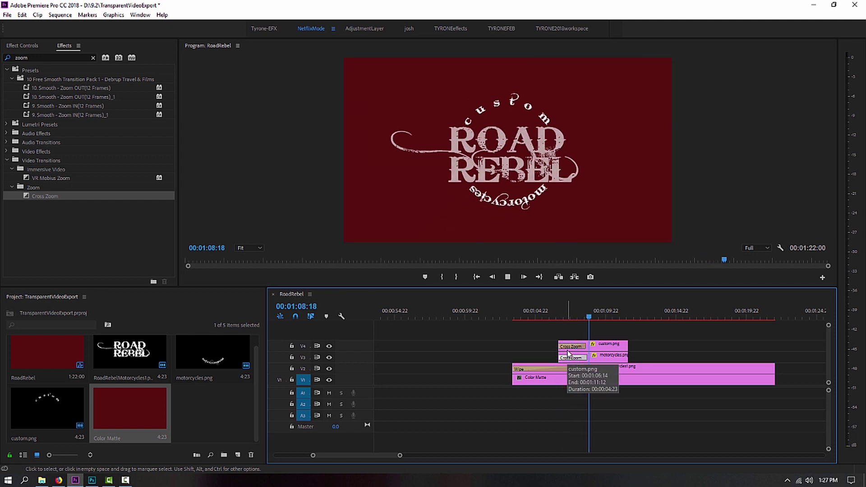
key("space")
left_click(513, 316)
key("space")
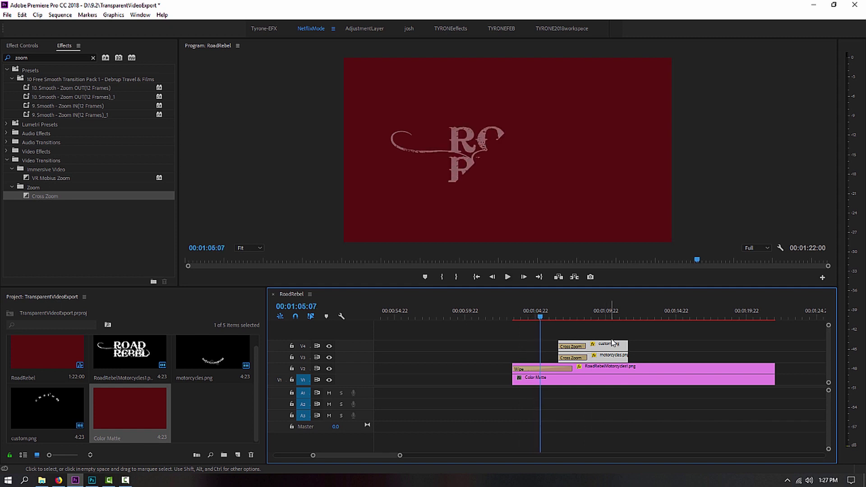
key("space")
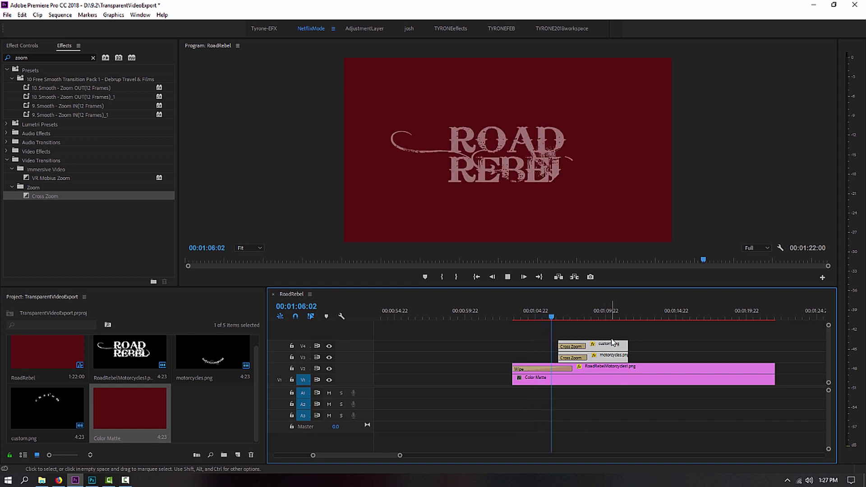
key("space")
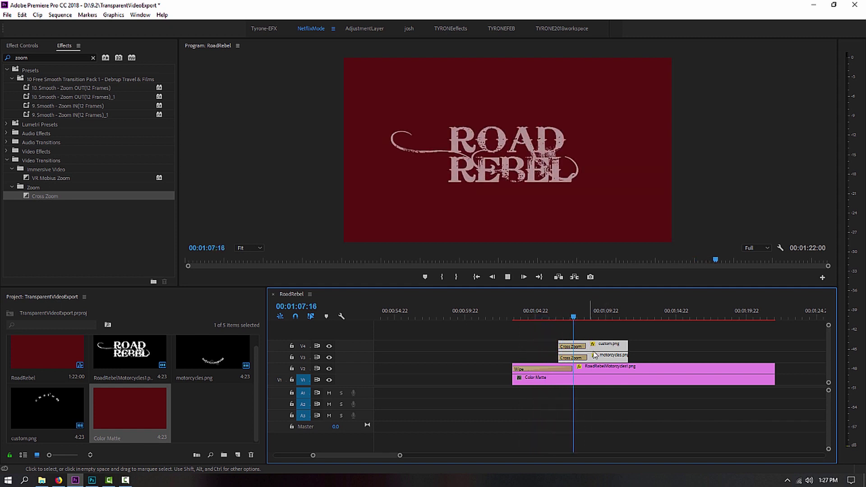
Step: Shorten the Wipe transition on the RoadRebelMotorcycles1 clip to end at about 00:01:06:03 and play it back
left_click(555, 367)
left_click_drag(555, 367, 536, 368)
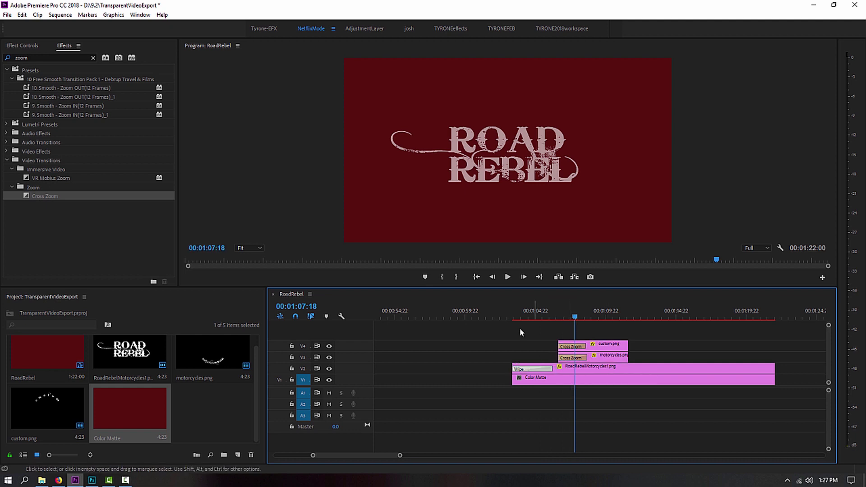
left_click(518, 318)
key("space")
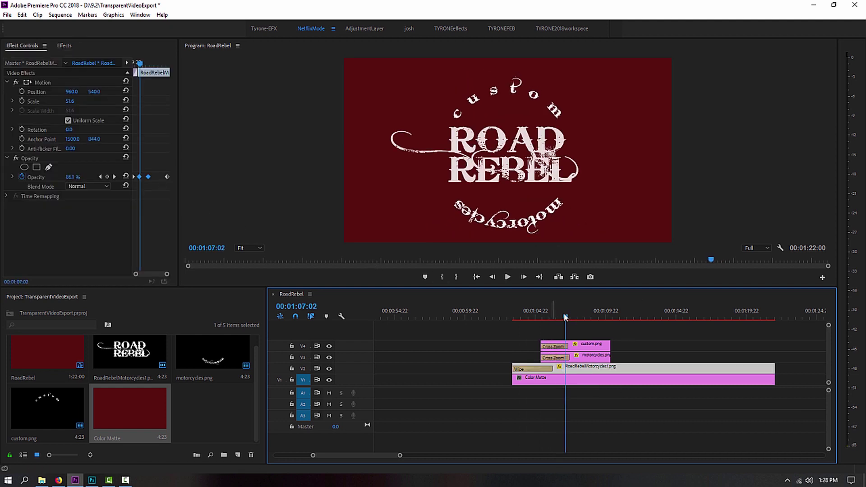
Step: Move the custom.png and motorcycles.png clips together earlier to start at about 00:01:03:17, playing back the timing
mouse_move(544, 314)
left_mouse_down()
mouse_move(554, 314)
mouse_move(539, 316)
left_mouse_up()
left_click_drag(599, 335, 566, 357)
left_click_drag(586, 358, 570, 359)
left_click(516, 310)
key("space")
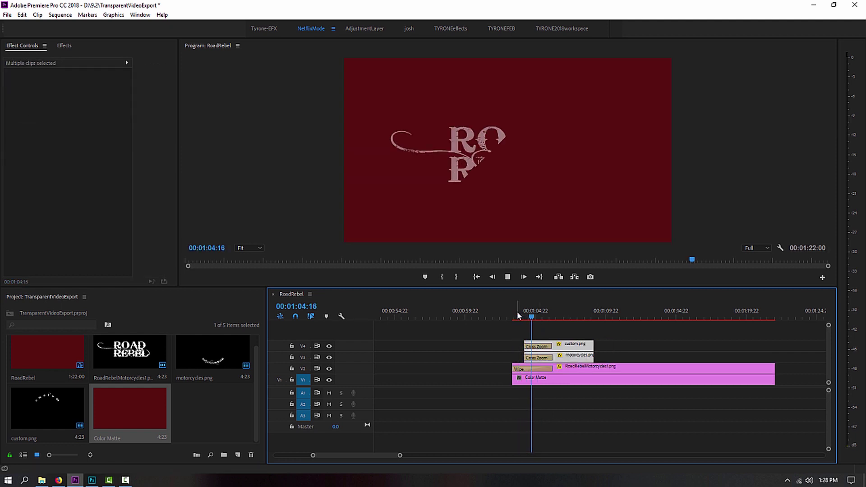
key("space")
mouse_move(570, 343)
left_mouse_down()
mouse_move(549, 345)
mouse_move(557, 344)
left_mouse_up()
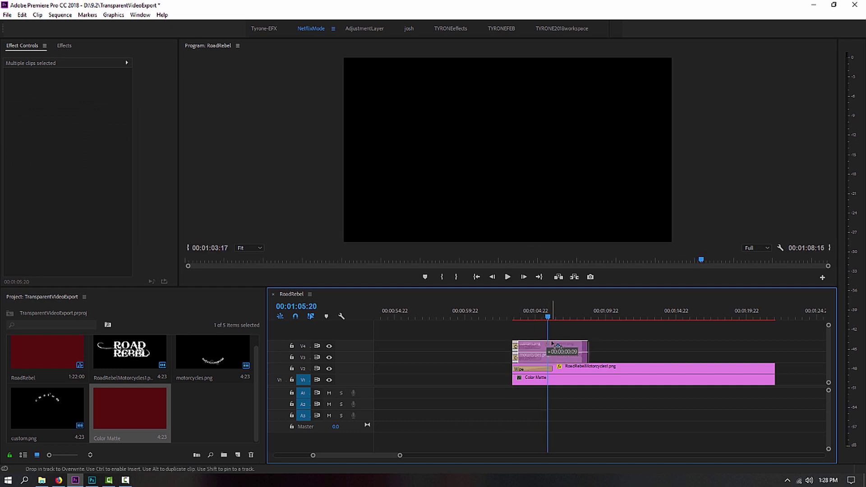
key("space")
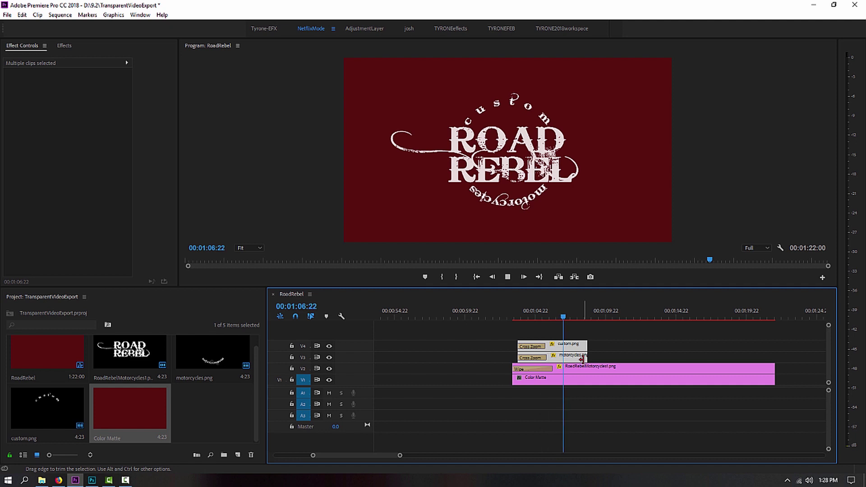
Step: Apply Cross Zoom to the ends of the custom.png and motorcycles.png clips and play back their exit
left_click(605, 337)
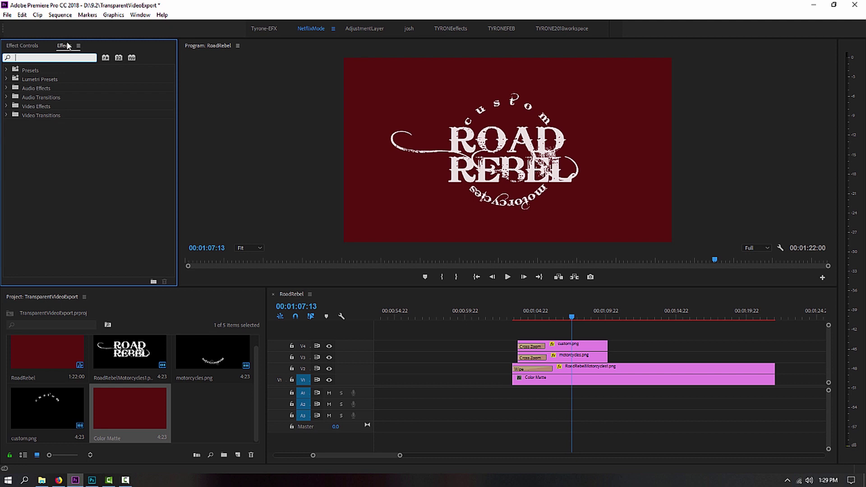
left_click(31, 45)
left_click(591, 348)
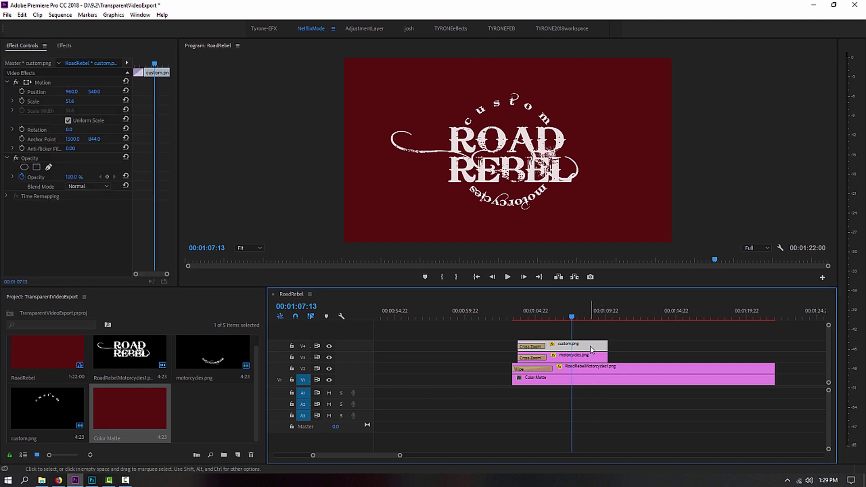
left_click(64, 45)
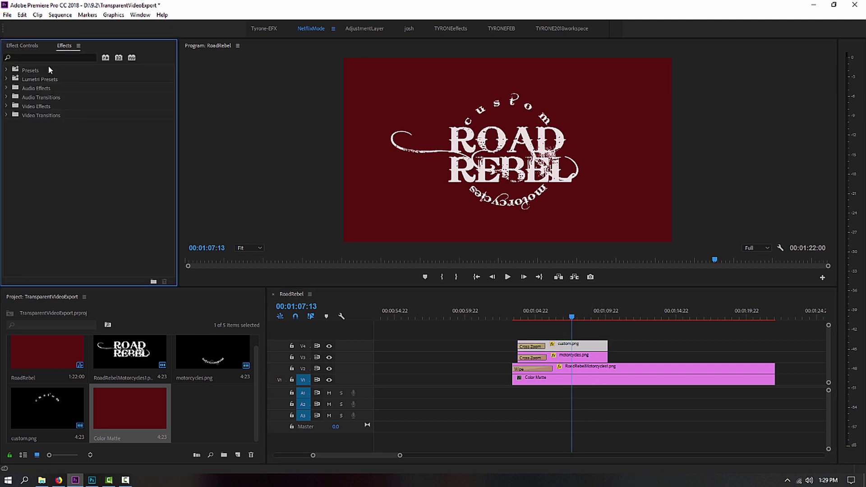
left_click(49, 57)
type("zoom")
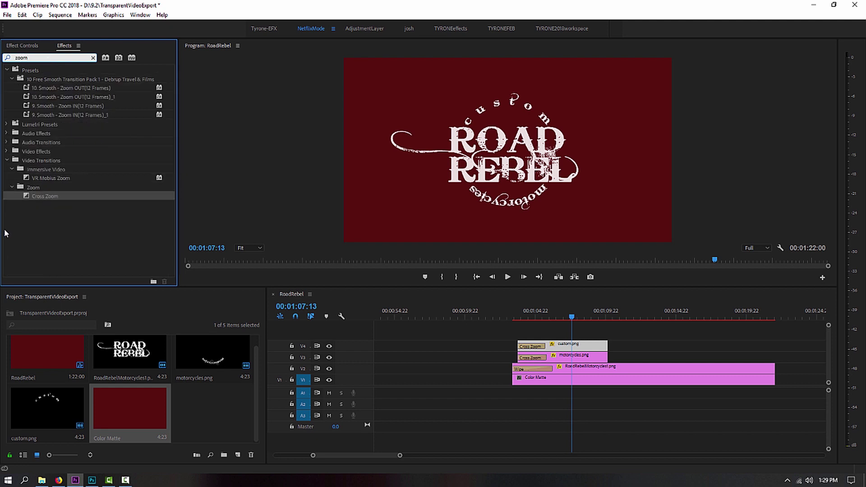
left_click_drag(40, 197, 602, 357)
key("space")
key("space")
left_click_drag(588, 317, 594, 317)
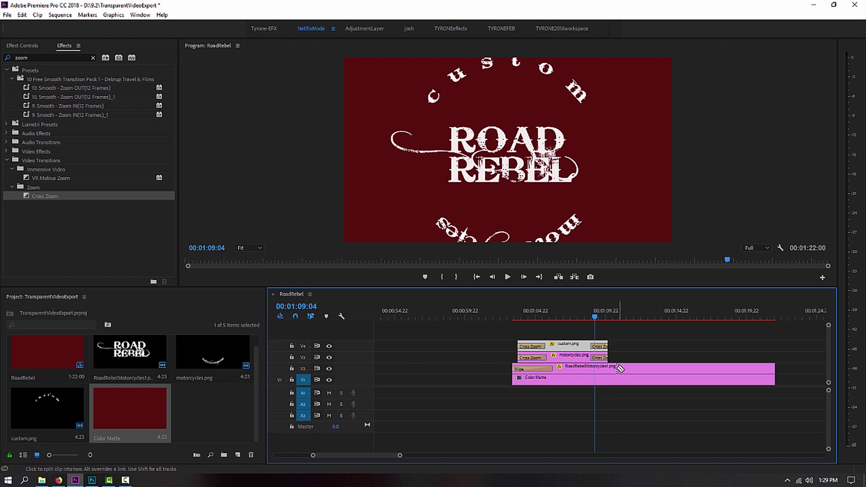
Step: Split the RoadRebelMotorcycles1 clip just past the end of motorcycles.png and delete the remaining part
left_click(616, 368)
key("v")
left_click(645, 369)
key("Delete")
mouse_move(596, 312)
left_mouse_down()
mouse_move(604, 316)
mouse_move(595, 315)
left_mouse_up()
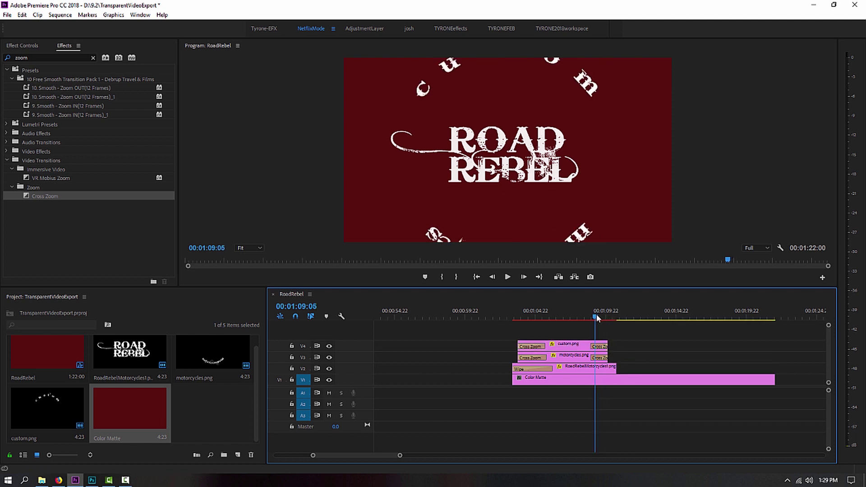
Step: Find the Wipe video transition, apply it to the end of the RoadRebelMotorcycles1 clip and play it back
double_click(33, 57)
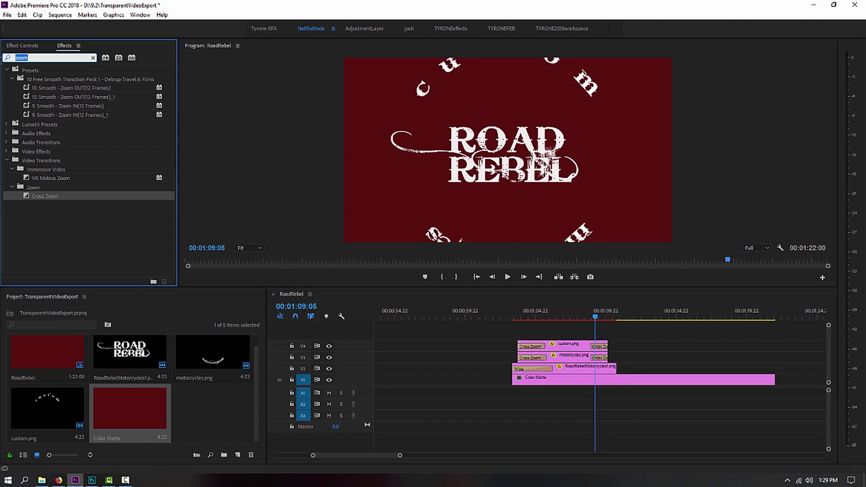
type("wipe")
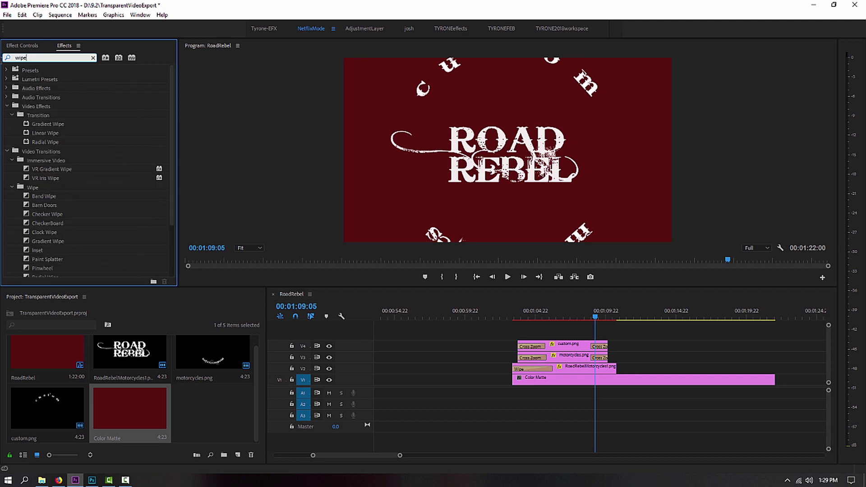
scroll(131, 224, "down", 3)
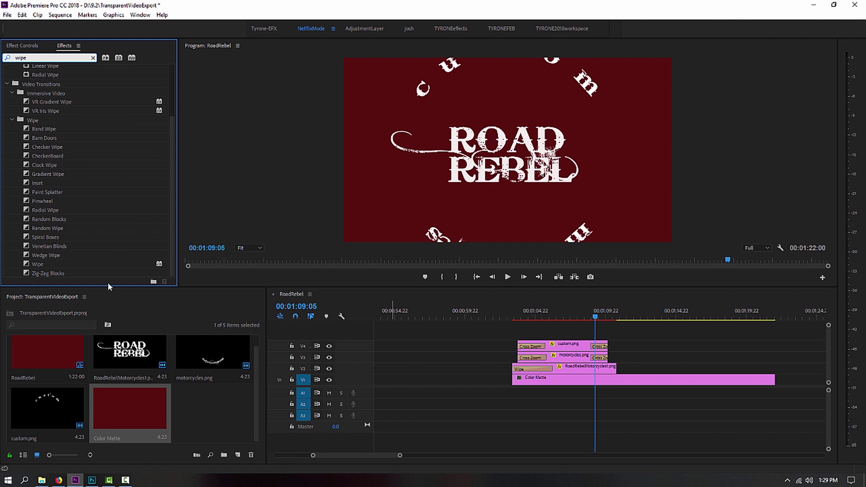
left_click_drag(38, 264, 605, 373)
key("space")
left_click(593, 321)
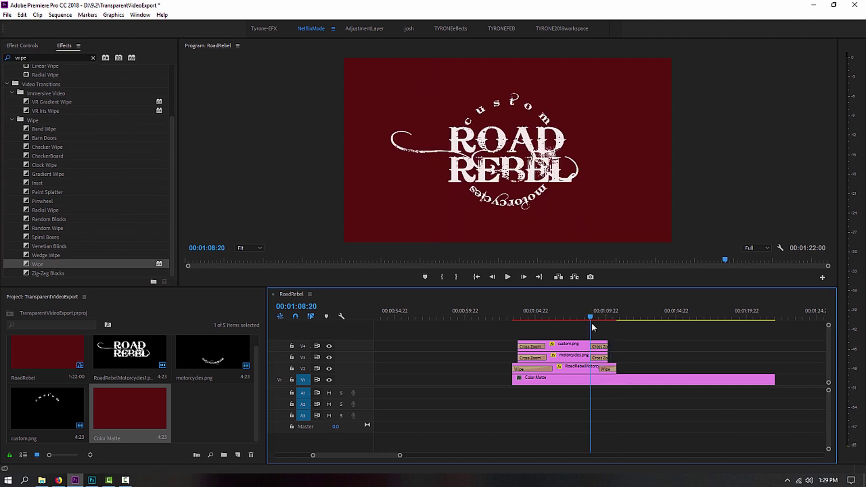
key("space")
Step: Trim the end of the RoadRebelMotorcycles1 clip to line up with the ends of custom.png and motorcycles.png, playing back the timing
left_click_drag(615, 368, 598, 369)
left_click(580, 311)
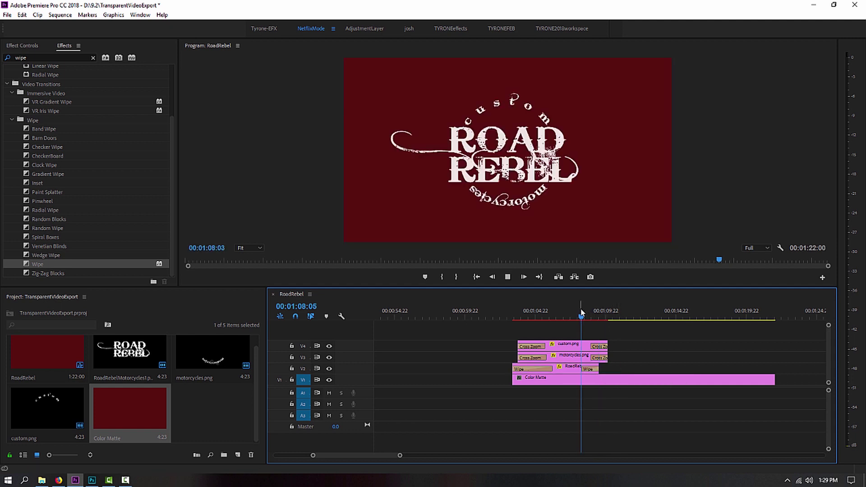
key("space")
left_click_drag(601, 366, 608, 367)
left_click(586, 312)
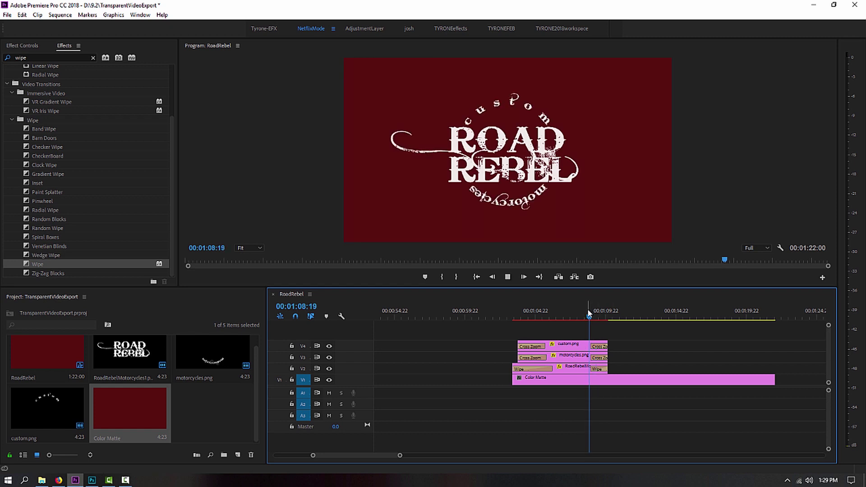
Step: Set the exit Wipe's direction to Southeast to Northwest and trim the RoadRebelMotorcycles1 clip to end slightly before the other two, checking playback
left_click(596, 369)
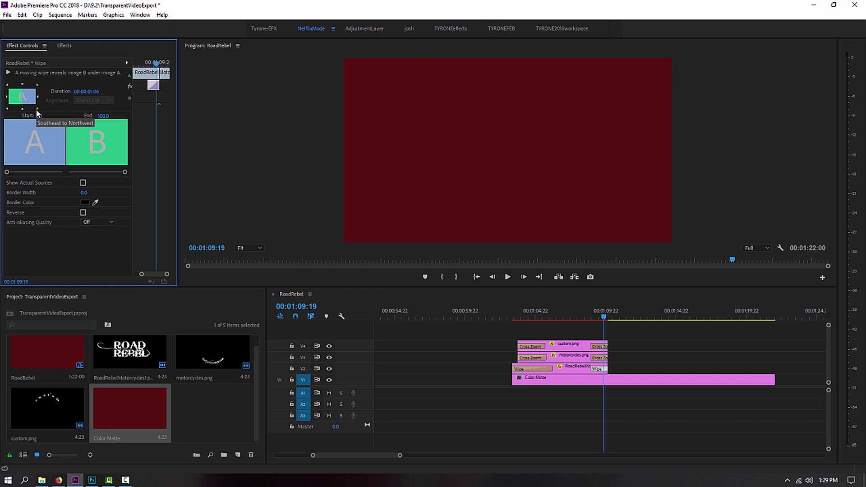
mouse_move(596, 315)
left_mouse_down()
mouse_move(604, 317)
mouse_move(585, 312)
mouse_move(605, 322)
mouse_move(596, 312)
left_mouse_up()
key("space")
left_click_drag(607, 369, 603, 368)
left_click(587, 317)
key("space")
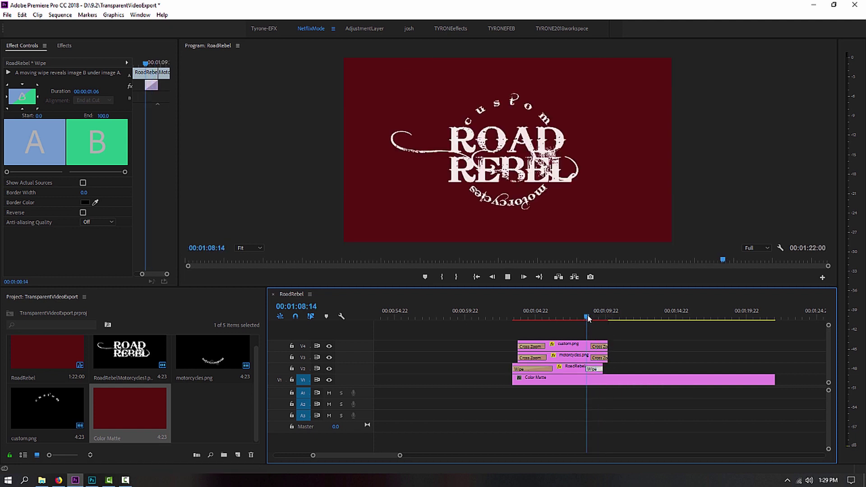
key("space")
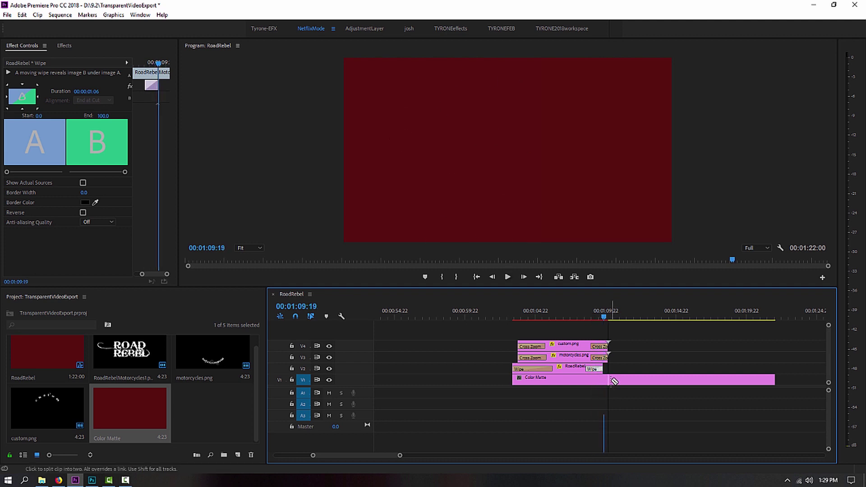
Step: Remove the Color Matte from the timeline and play back the logo animation without it
left_click(614, 382)
key("Delete")
left_click(594, 380)
key("Delete")
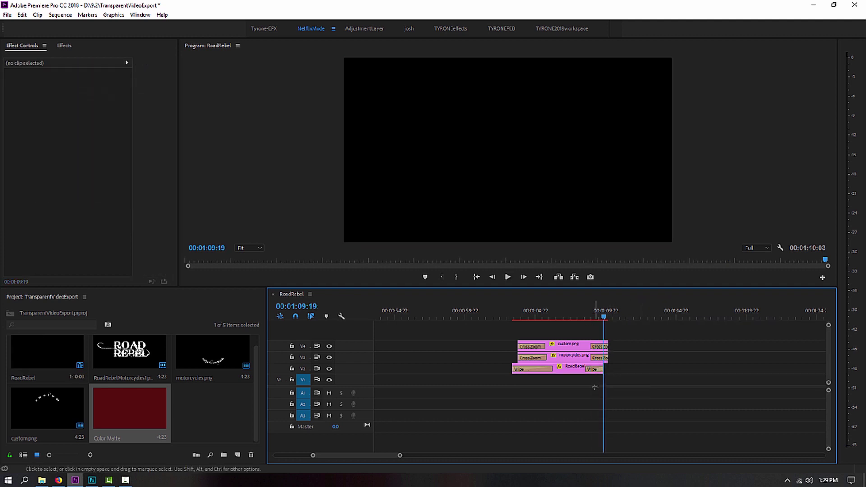
left_click(518, 312)
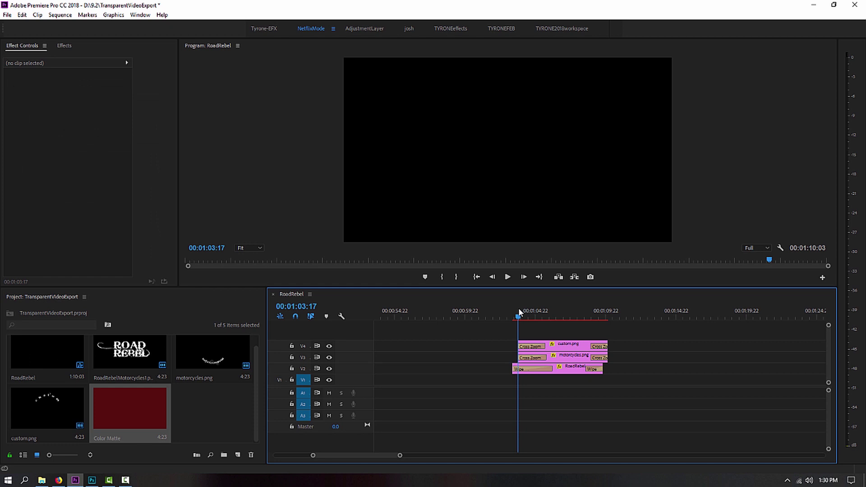
key("space")
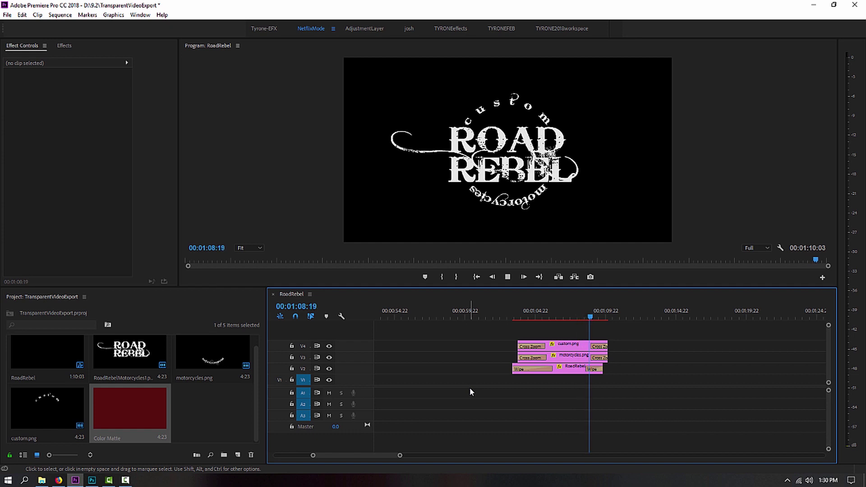
key("space")
Step: Move all three logo clips together to the sequence start on tracks V1 to V3, play them back and save the project
key("ctrl+a")
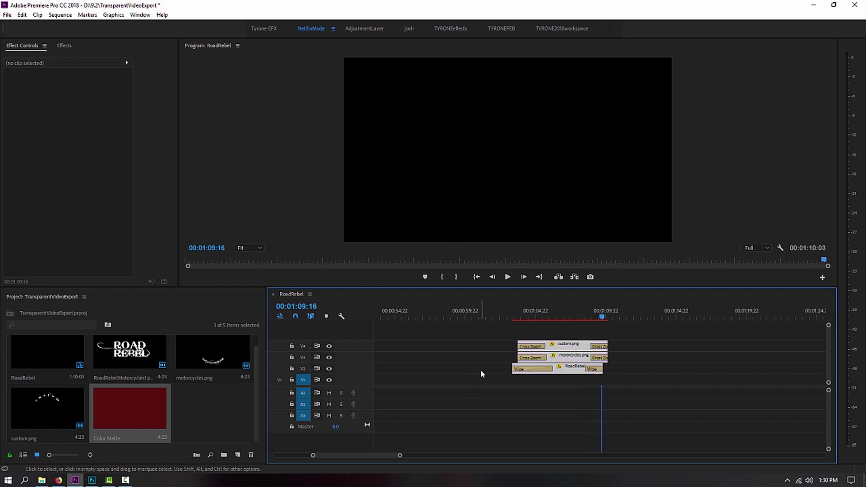
left_click_drag(571, 370, 420, 367)
mouse_move(401, 456)
left_mouse_down()
mouse_move(452, 459)
mouse_move(413, 456)
left_mouse_up()
left_click_drag(598, 375, 345, 358)
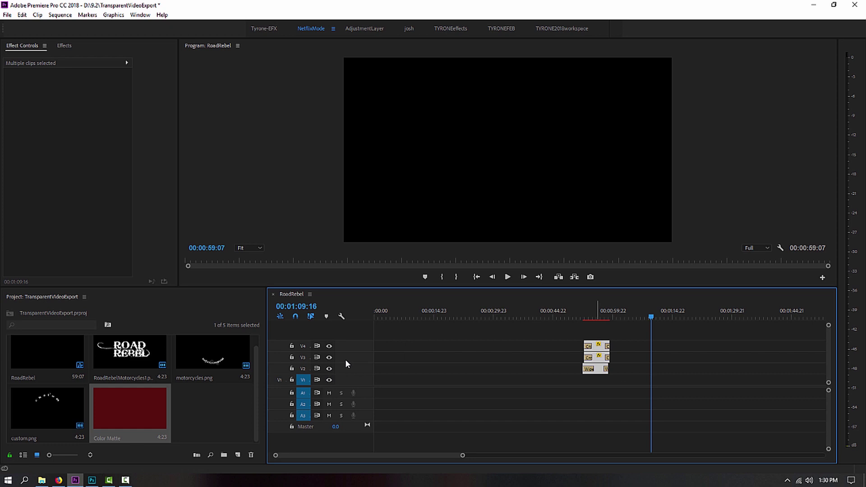
left_click_drag(590, 347, 382, 358)
key("Home")
key("space")
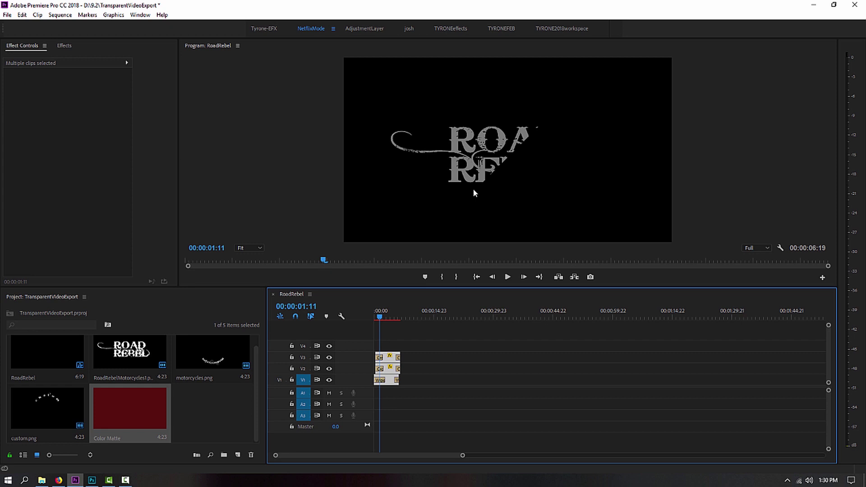
key("space")
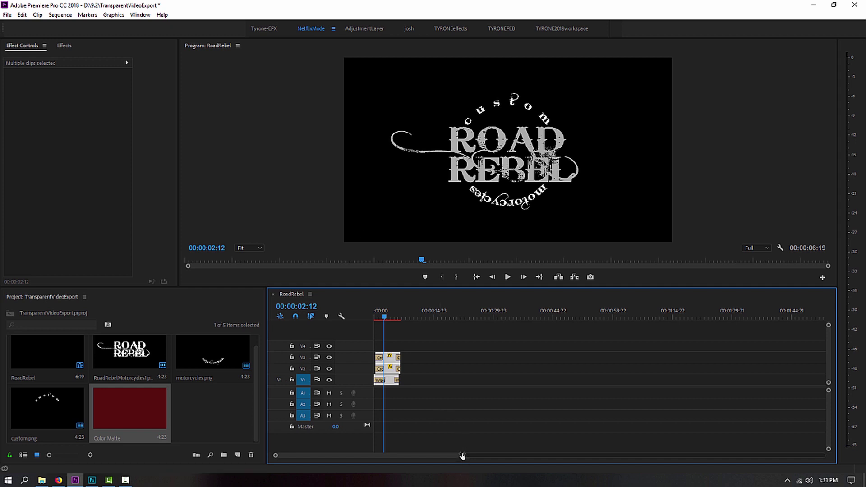
left_click_drag(464, 455, 453, 456)
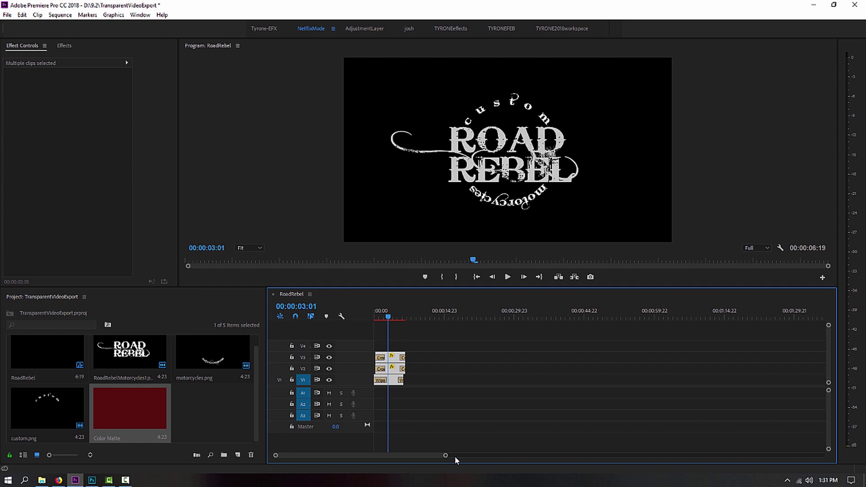
key("ctrl+s")
left_click(7, 14)
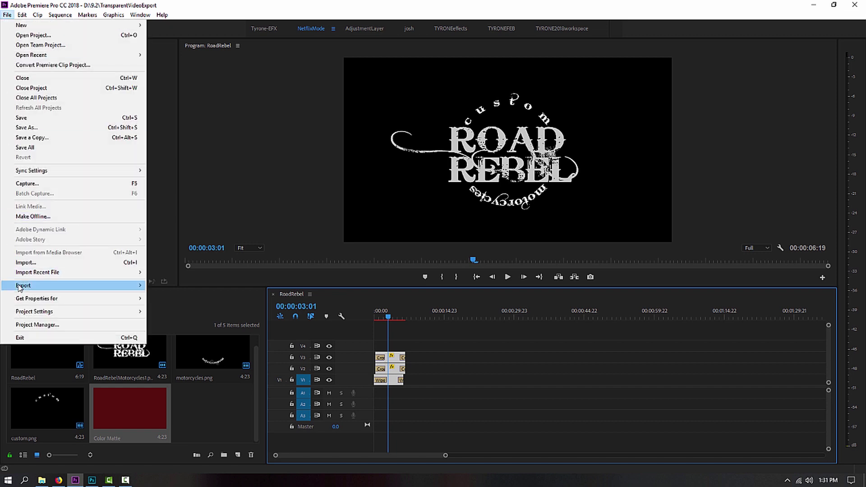
mouse_move(19, 287)
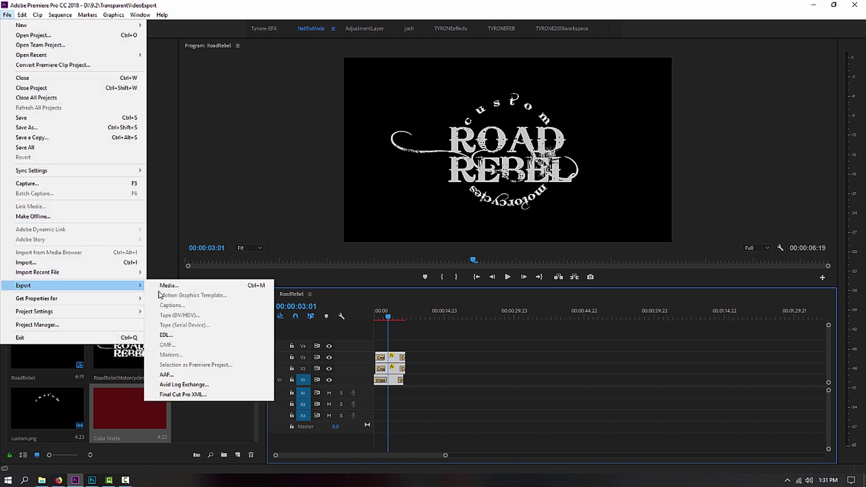
left_click(266, 287)
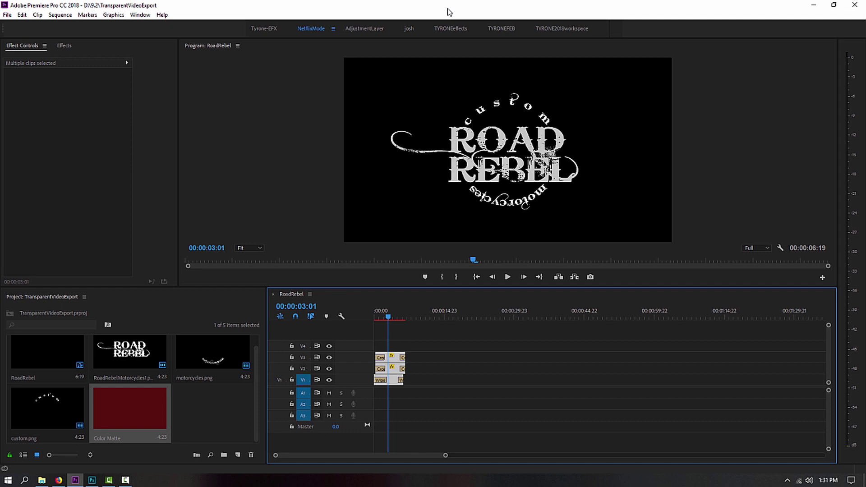
Step: Open the media export settings for the sequence and name the output file RoadRebelTitleAnimationBlackBG
left_click(431, 395)
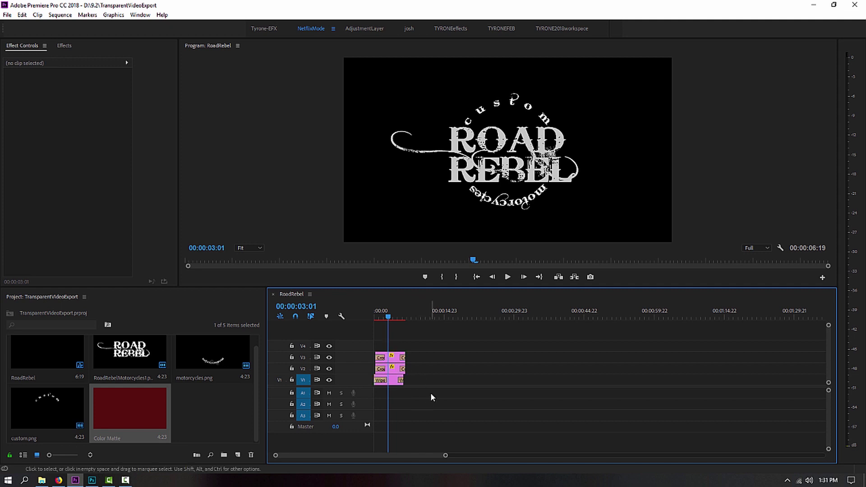
left_click(385, 317)
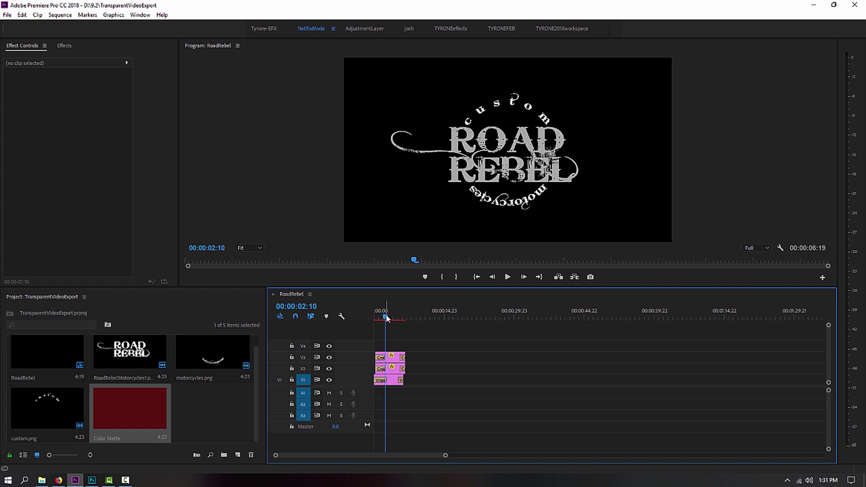
left_click(8, 15)
mouse_move(18, 285)
left_click(216, 285)
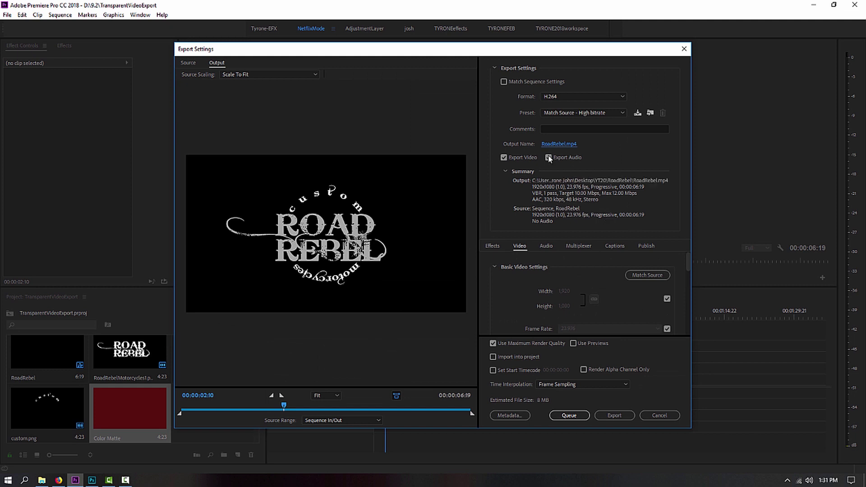
left_click(557, 144)
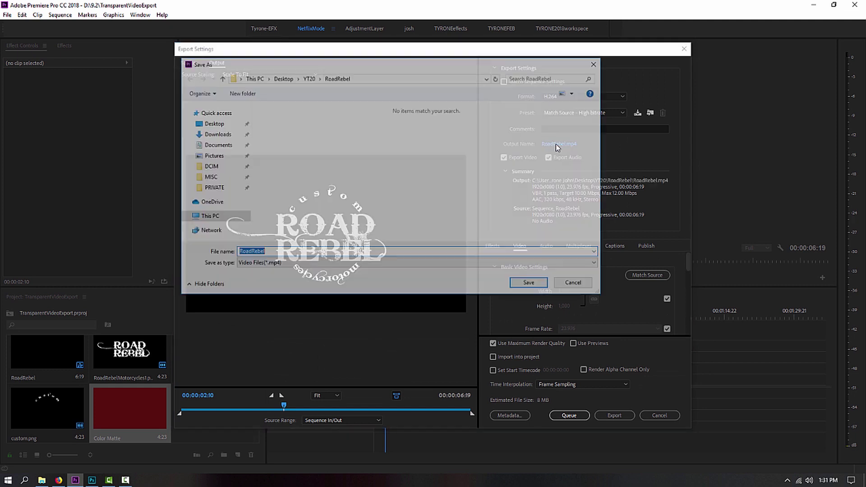
left_click(271, 252)
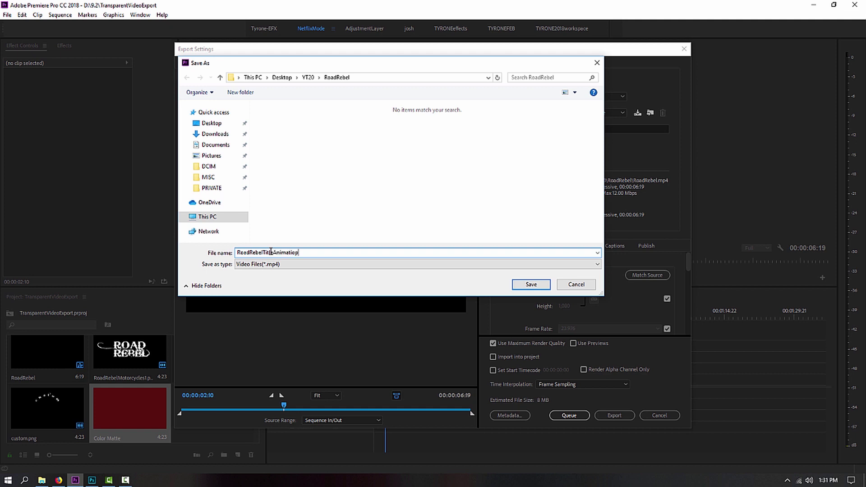
key("BackSpace")
left_click(523, 284)
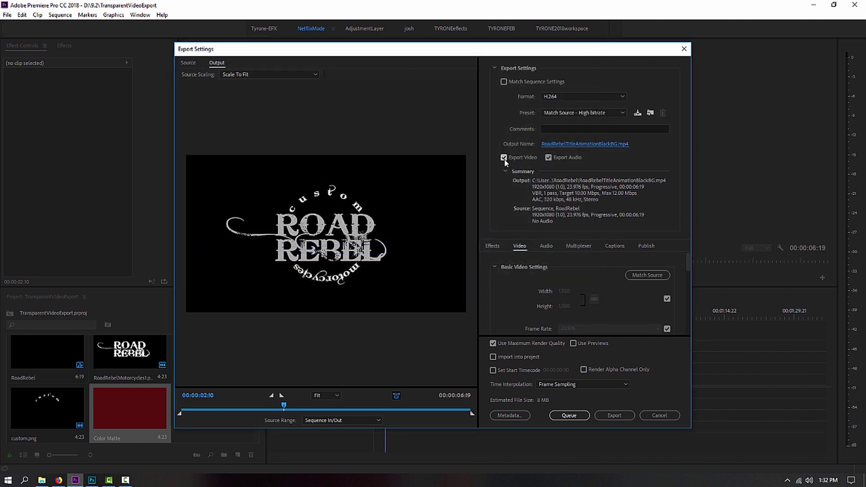
Step: Exclude audio from the export, review the video settings and export the H.264 file
left_click(549, 157)
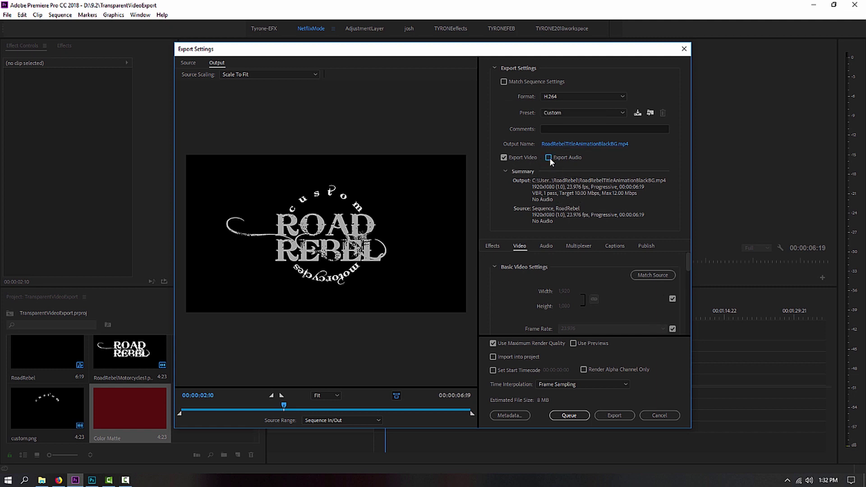
mouse_move(688, 268)
left_mouse_down()
mouse_move(689, 289)
mouse_move(690, 270)
left_mouse_up()
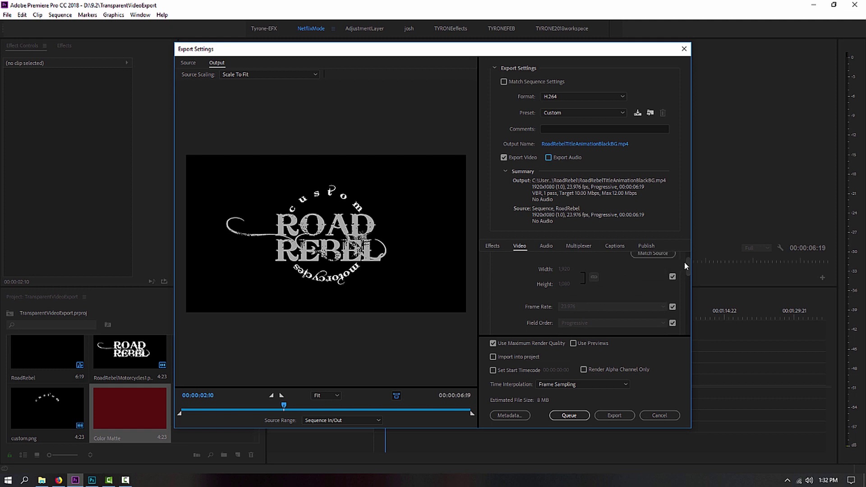
left_click_drag(686, 266, 688, 335)
left_click(610, 415)
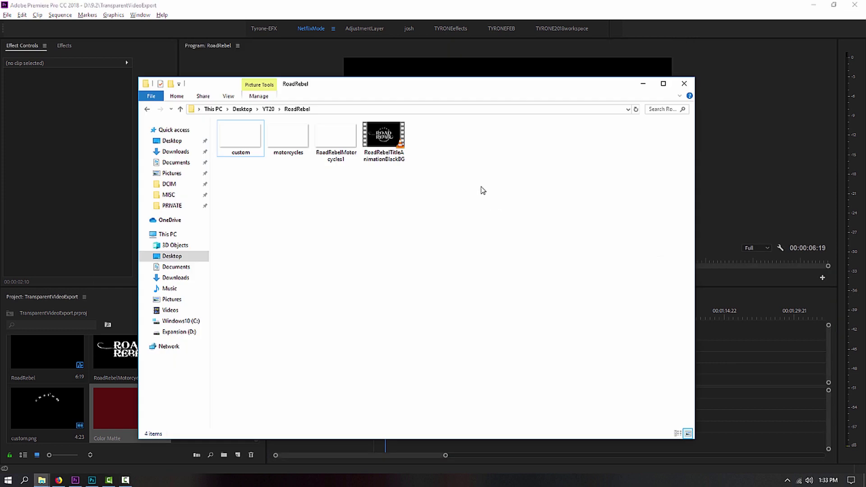
Step: Play the exported RoadRebelTitleAnimationBlackBG video full screen, declining the player update, and return to Premiere Pro
double_click(385, 148)
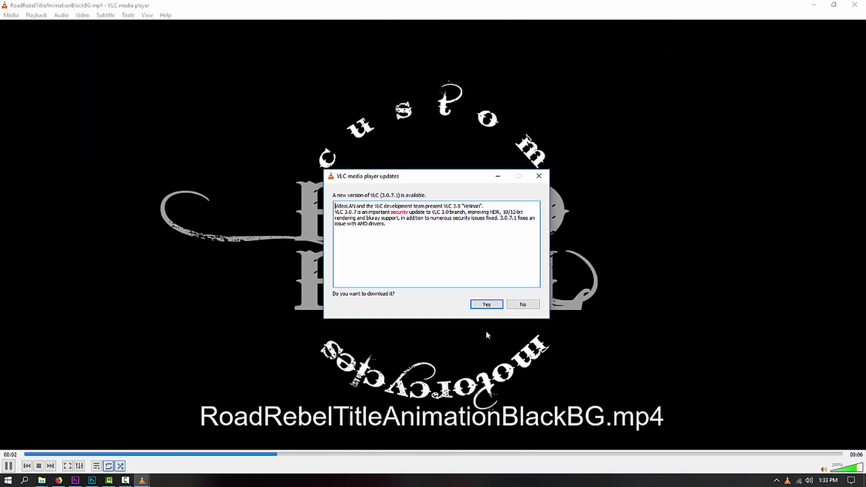
left_click(524, 305)
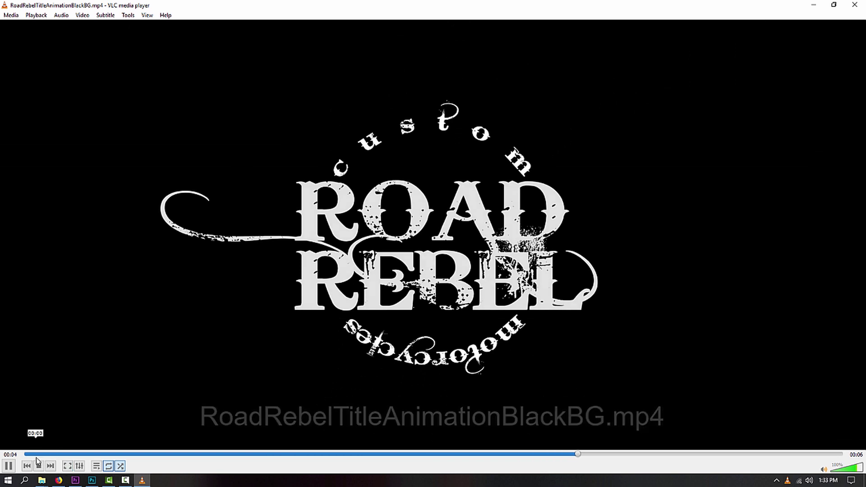
double_click(104, 400)
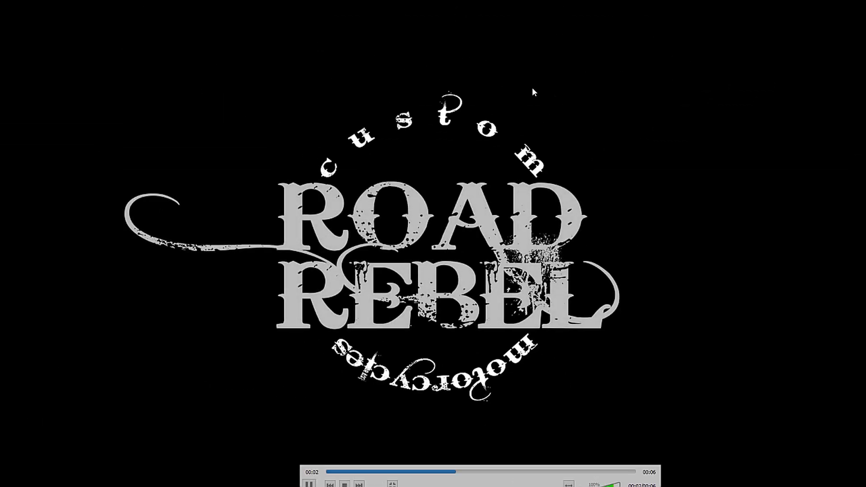
double_click(488, 231)
left_click(799, 148)
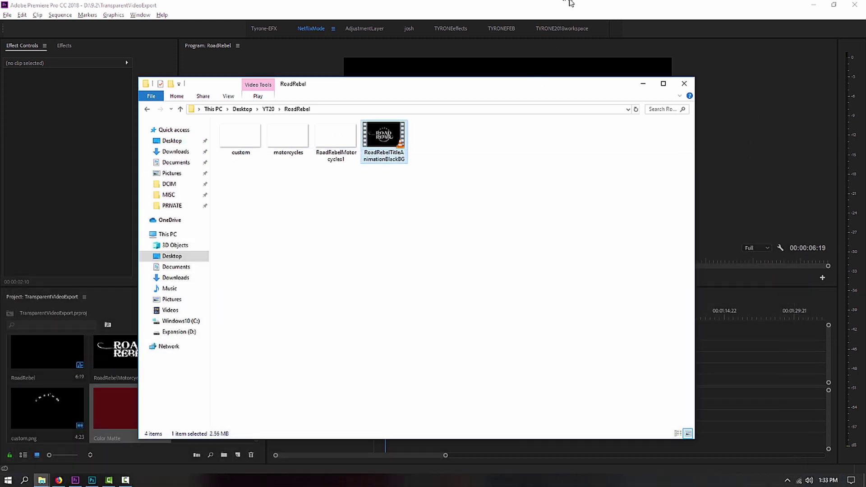
left_click(569, 3)
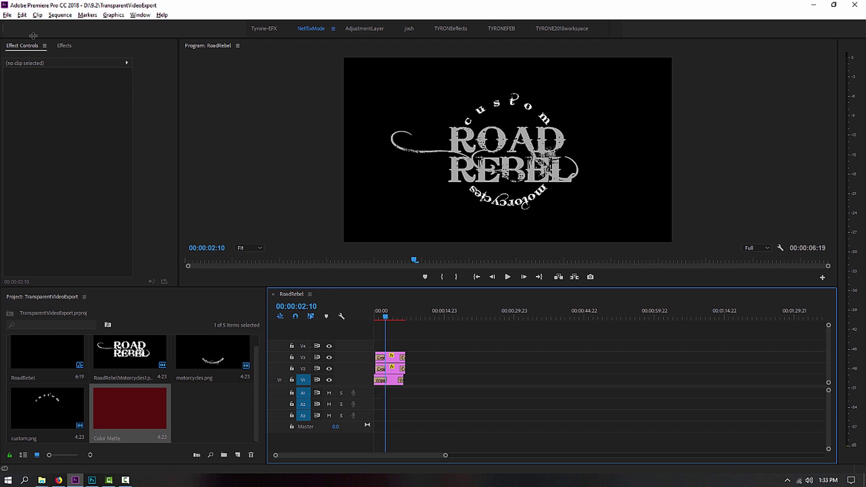
Step: Open the media export settings for the RoadRebel sequence and set the format to QuickTime
left_click(8, 16)
mouse_move(41, 288)
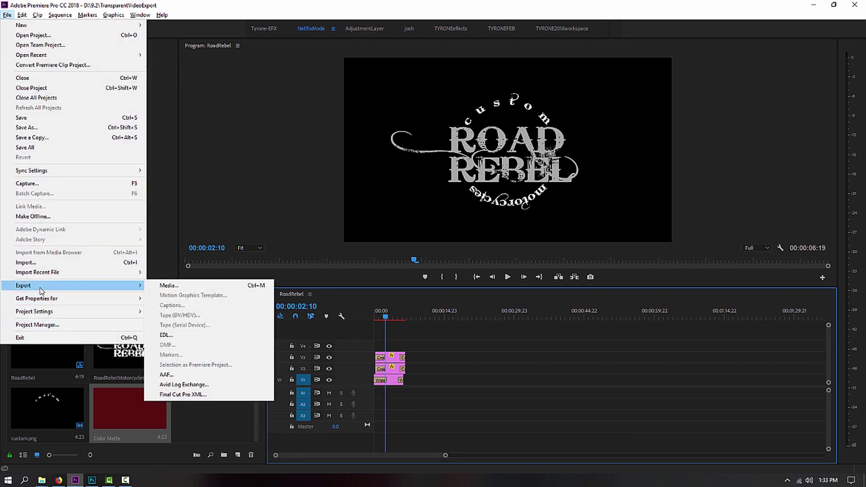
left_click(170, 285)
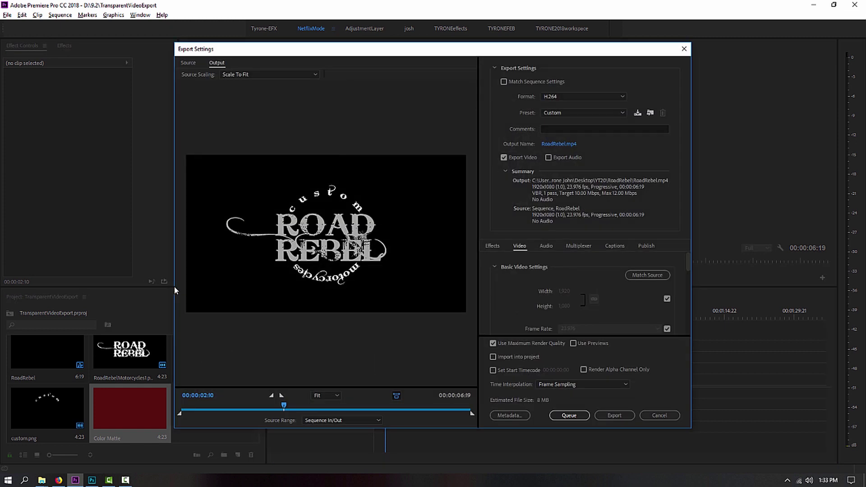
left_click(600, 95)
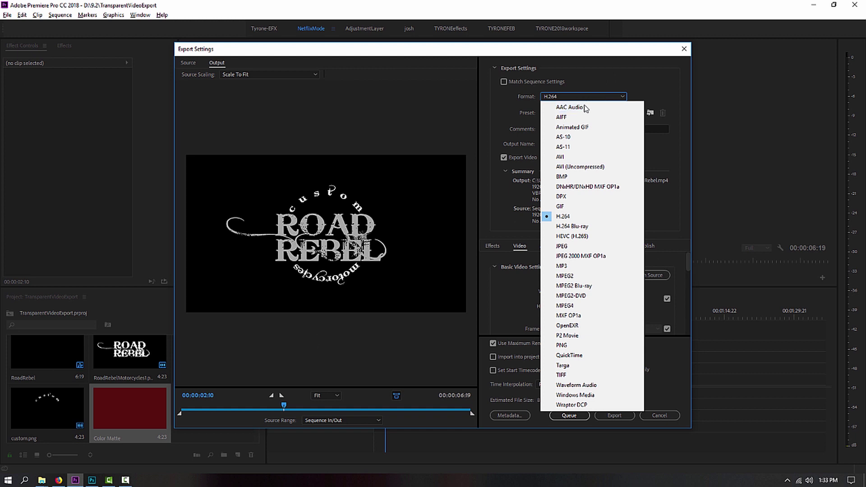
left_click(566, 356)
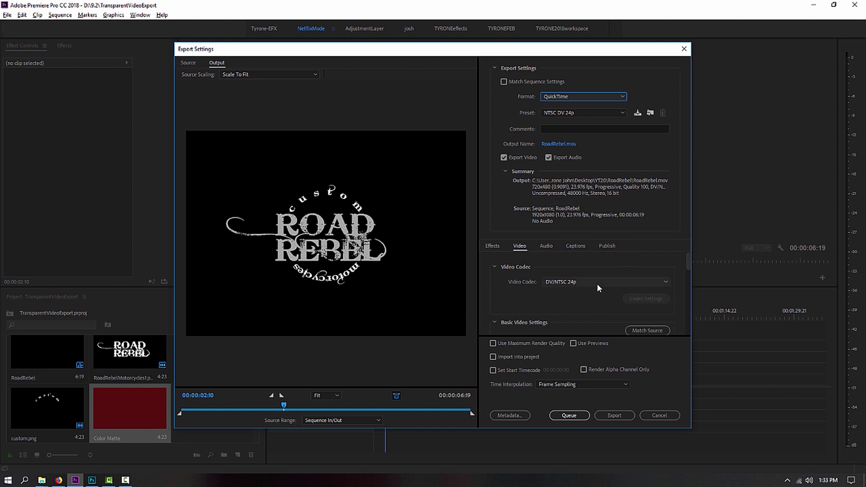
Step: Set the QuickTime video codec to Animation and exclude audio from the export
left_click(580, 283)
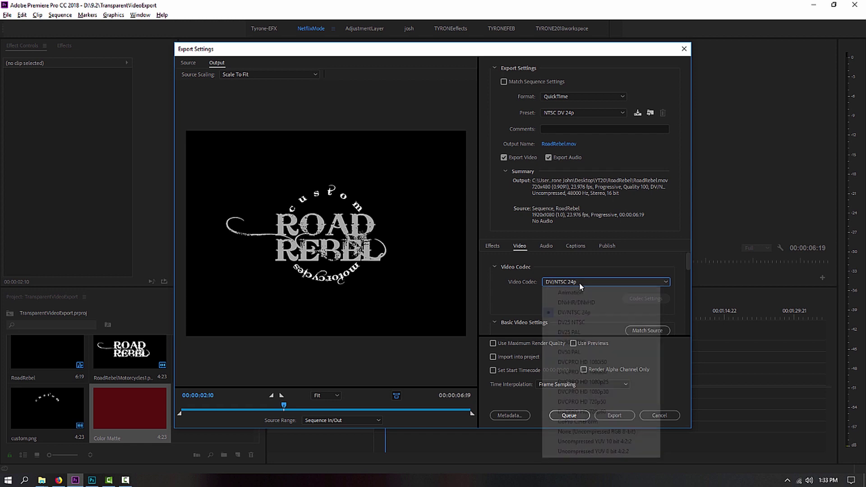
left_click(572, 293)
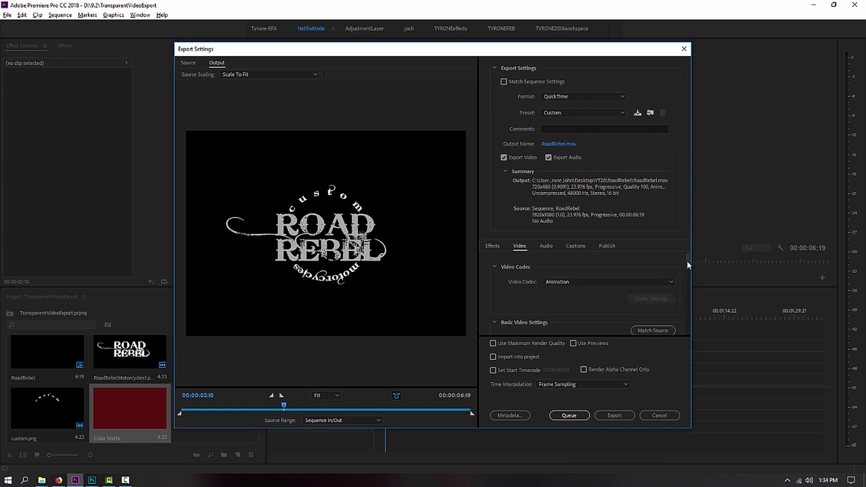
left_click_drag(687, 261, 687, 263)
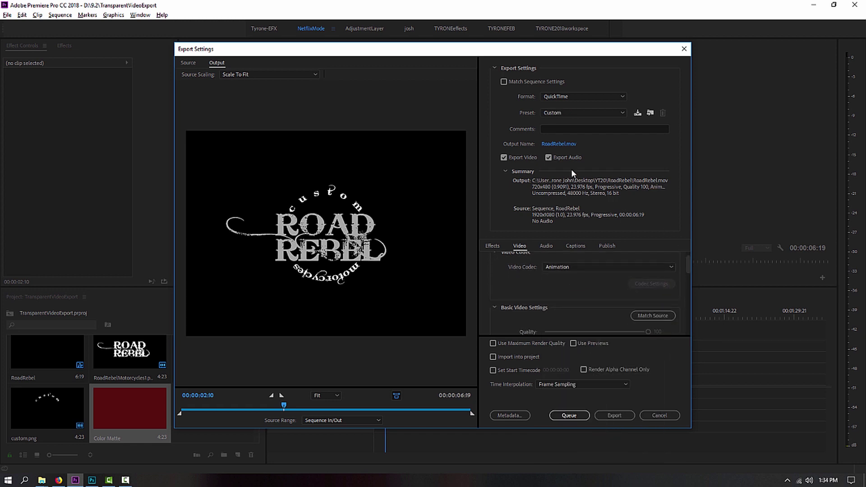
left_click(548, 158)
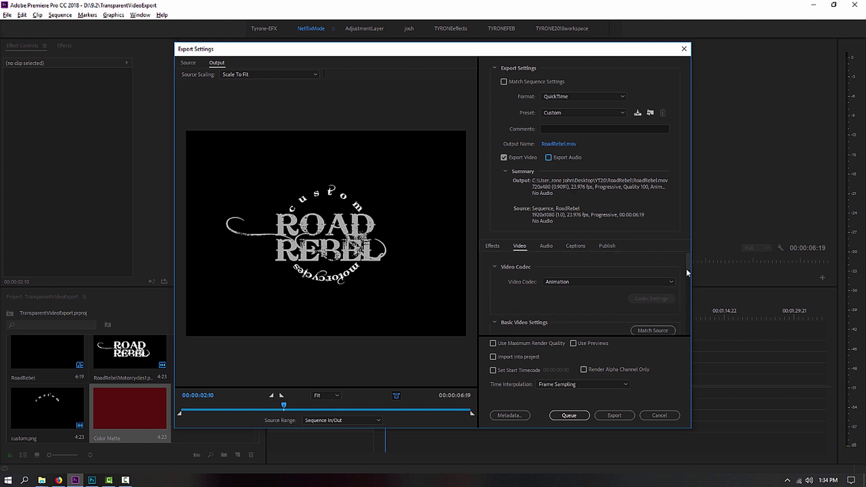
Step: Set the export frame size to 1920 wide by 1080 high, with the width and height unlinked
left_click_drag(689, 266, 689, 279)
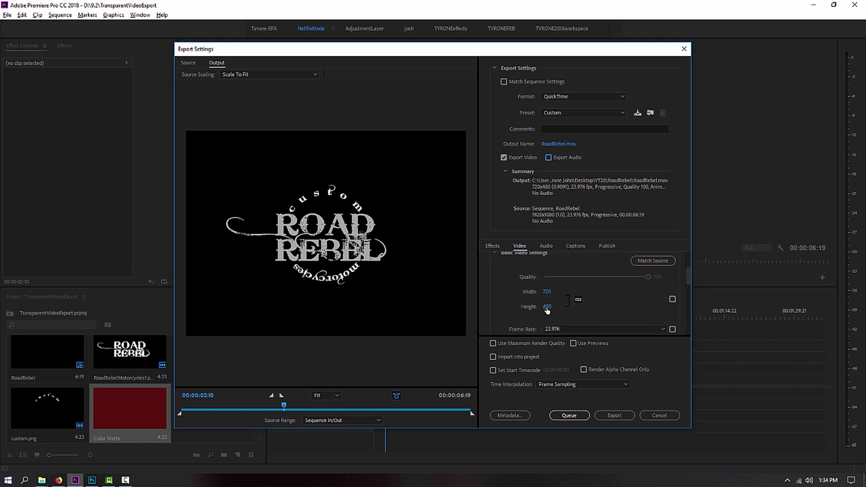
type("190")
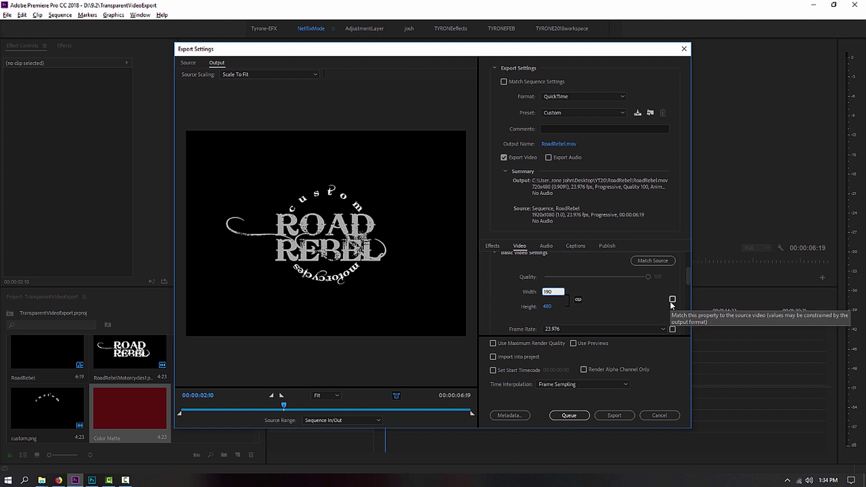
type("0")
key("Return")
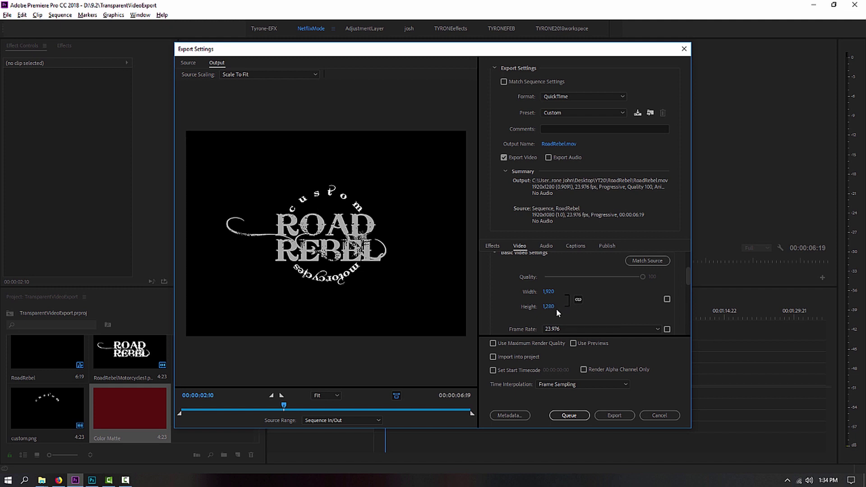
left_click(576, 302)
left_click(548, 306)
type("1080")
key("Return")
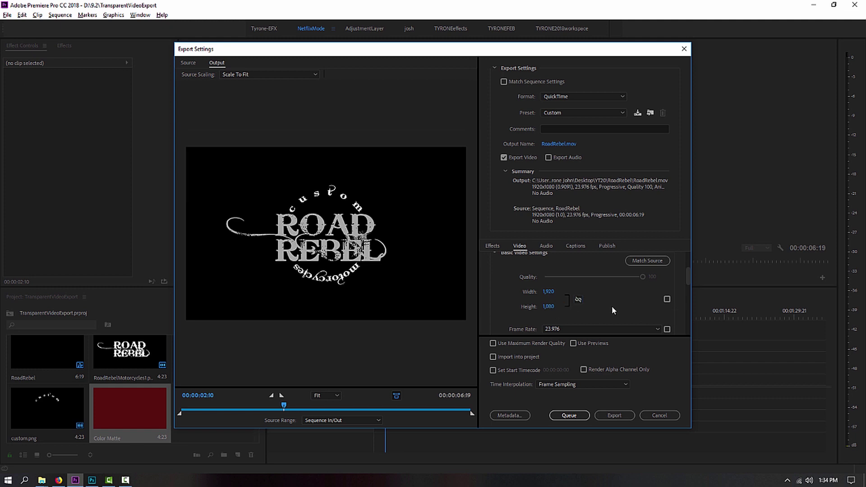
Step: Set the color depth to 8-bpc + alpha, use maximum render quality and export the QuickTime file
left_click_drag(687, 277, 687, 285)
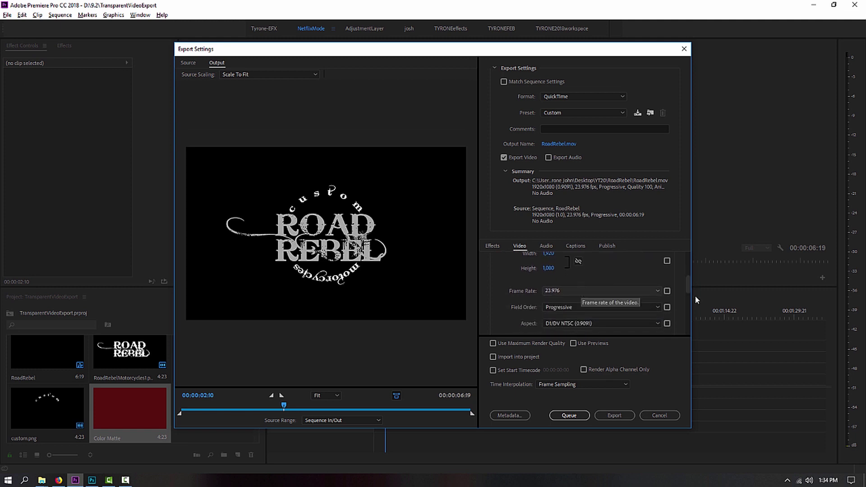
left_click_drag(688, 285, 686, 298)
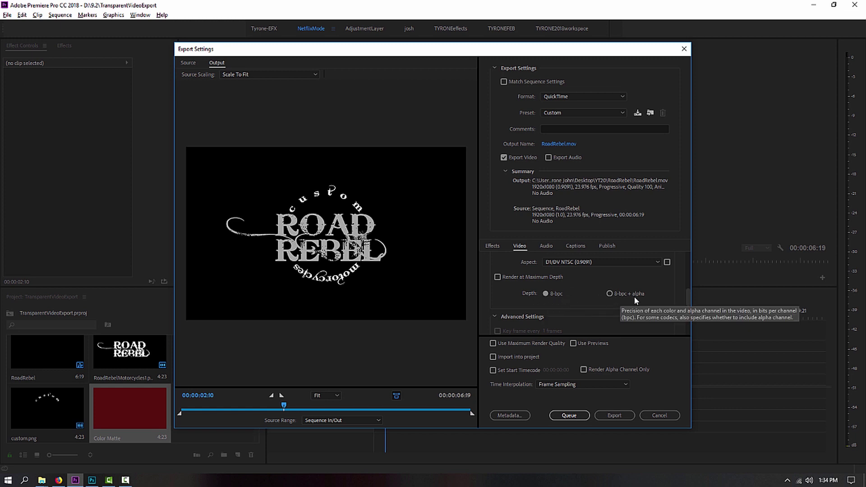
left_click(607, 295)
left_click_drag(687, 296, 685, 329)
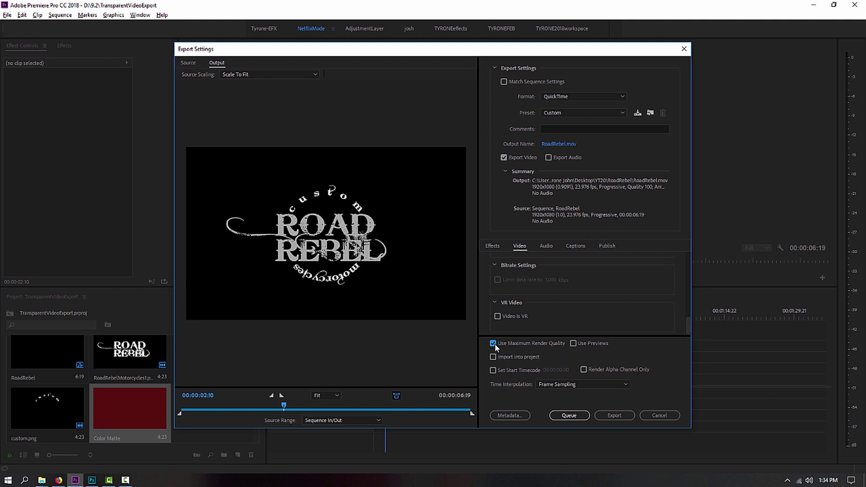
left_click(621, 414)
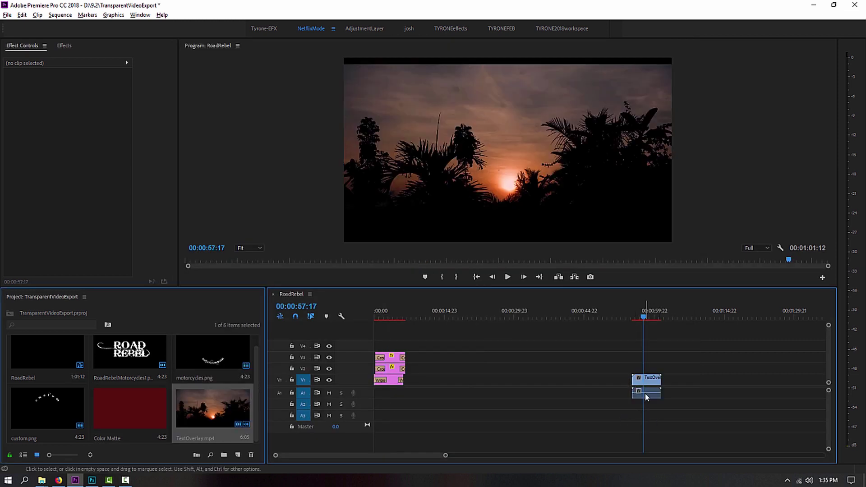
Step: Unlink the TextOverlay.mp4 sunset clip's audio from its video and delete the audio from track A1
left_click_drag(638, 312, 650, 315)
right_click(643, 396)
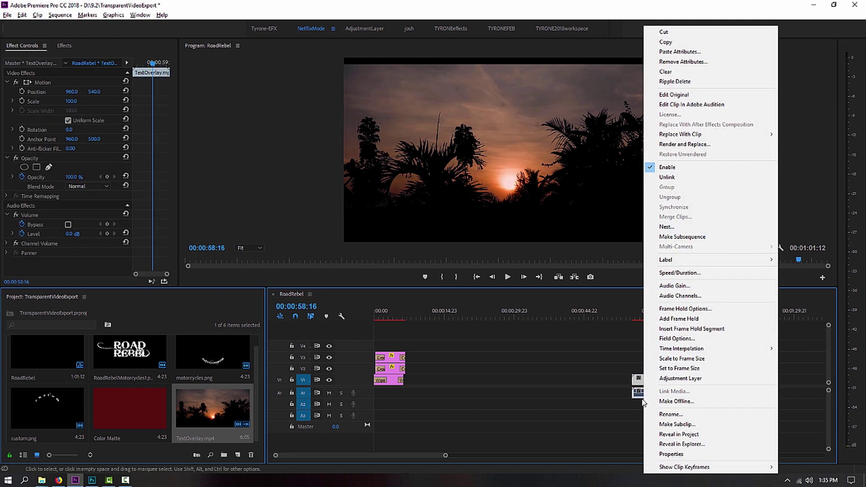
left_click(668, 178)
left_click_drag(608, 395, 731, 402)
key("Delete")
Step: Move the TextOverlay.mp4 clip on V1 earlier to about 27 seconds and place the playhead near its start
left_click_drag(649, 387, 512, 386)
left_click(457, 314)
left_click_drag(454, 308, 505, 345)
Step: Add RoadRebelTitleAnimationBlackBG from the RoadRebel folder to V3 above the sunset clip and play back the overlay
left_click(41, 480)
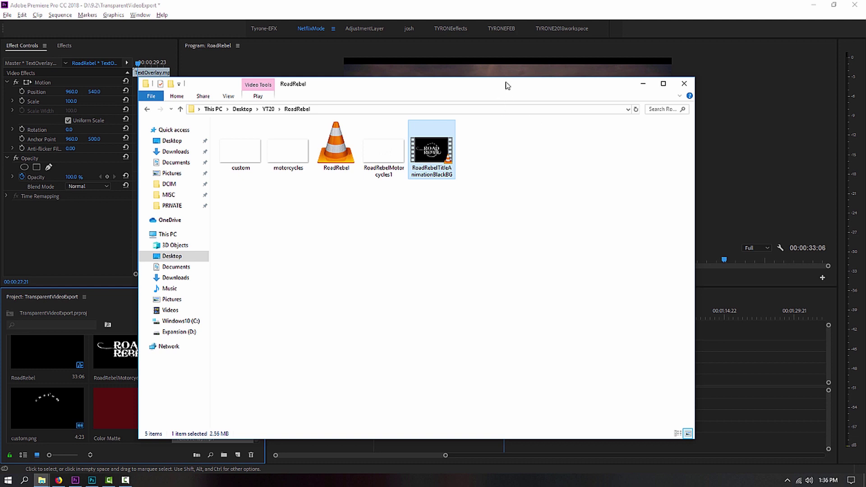
left_click_drag(506, 86, 311, 67)
left_click_drag(241, 134, 506, 362)
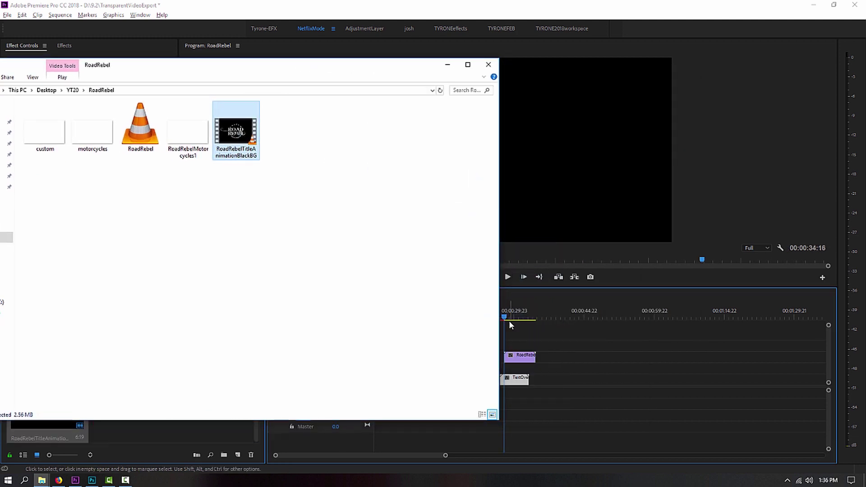
left_click(501, 312)
key("space")
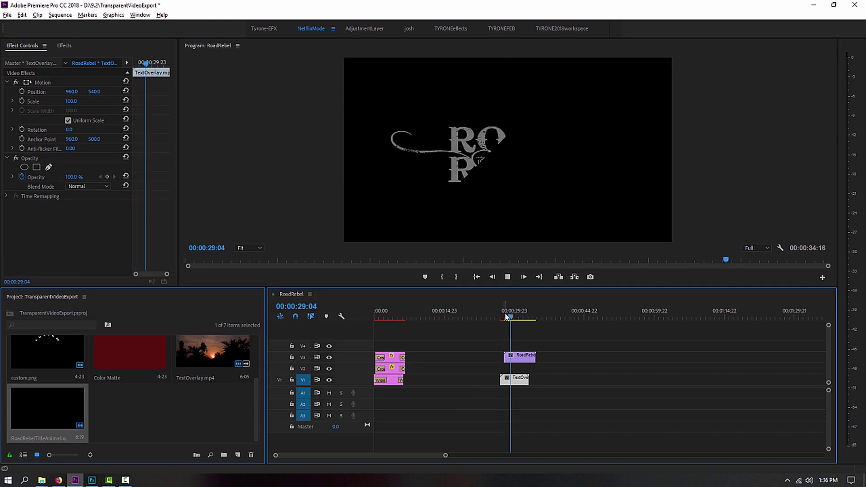
key("space")
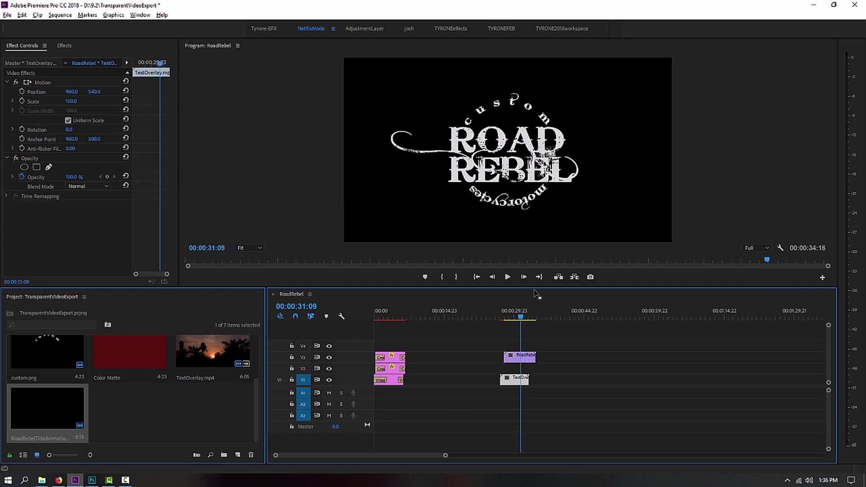
Step: Enlarge the program preview and set the black-background title clip's speed to 200%
left_click_drag(533, 289, 534, 326)
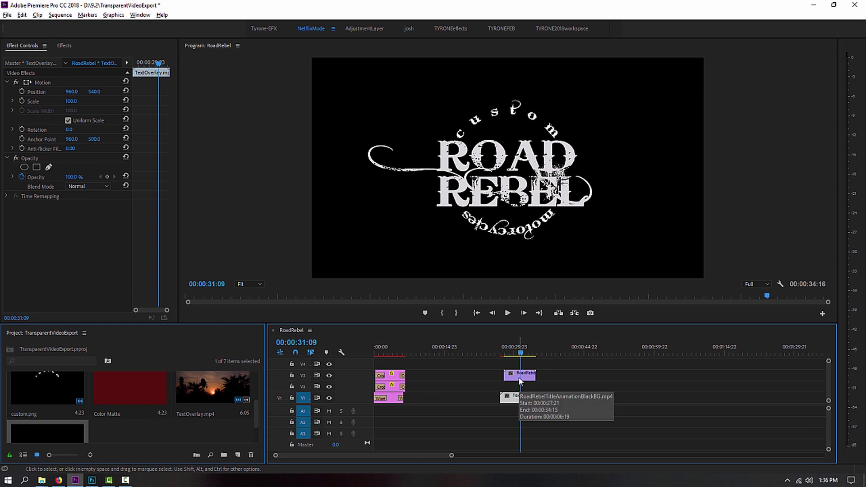
right_click(520, 381)
left_click(556, 307)
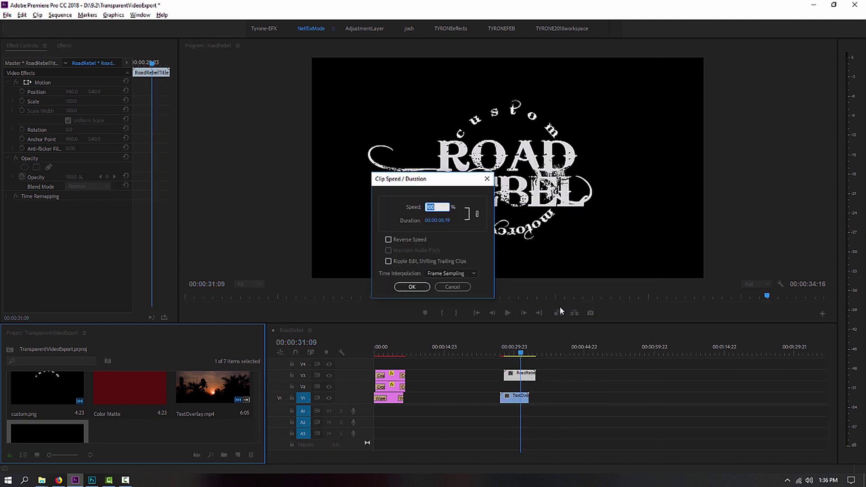
type("200")
key("Return")
Step: Play back the sped-up title over the sunset clip from its start to examine the black background
left_click(506, 346)
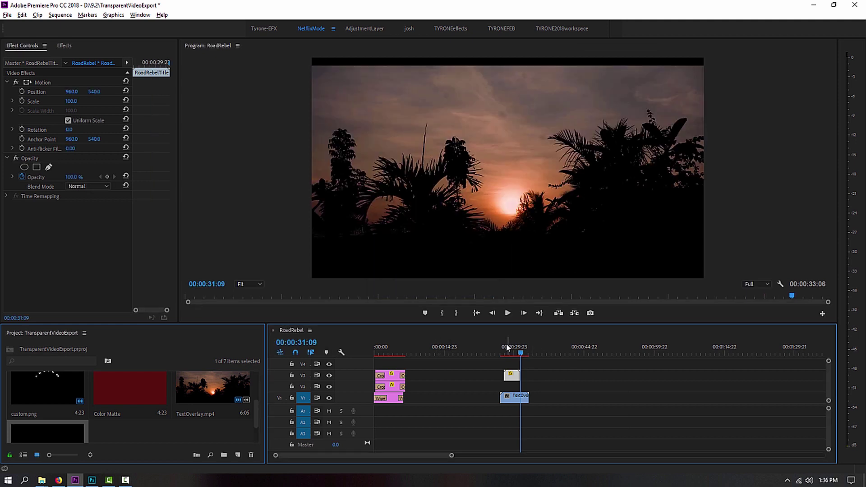
key("space")
left_click(507, 347)
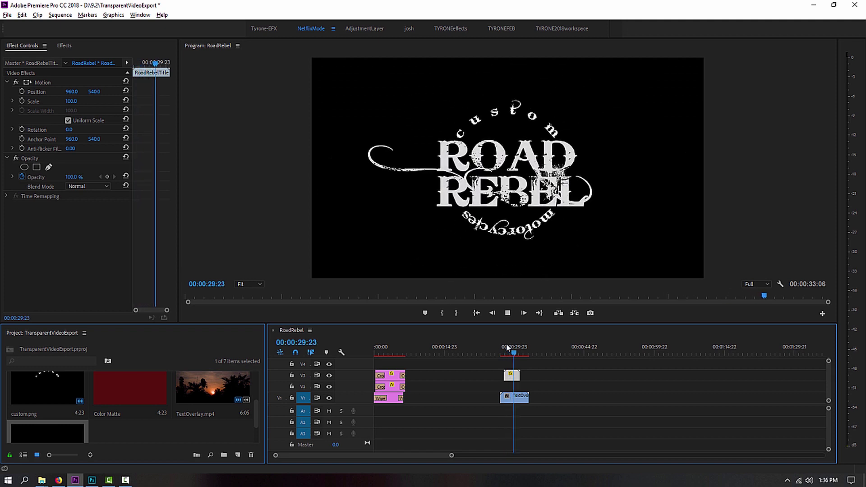
left_click(501, 347)
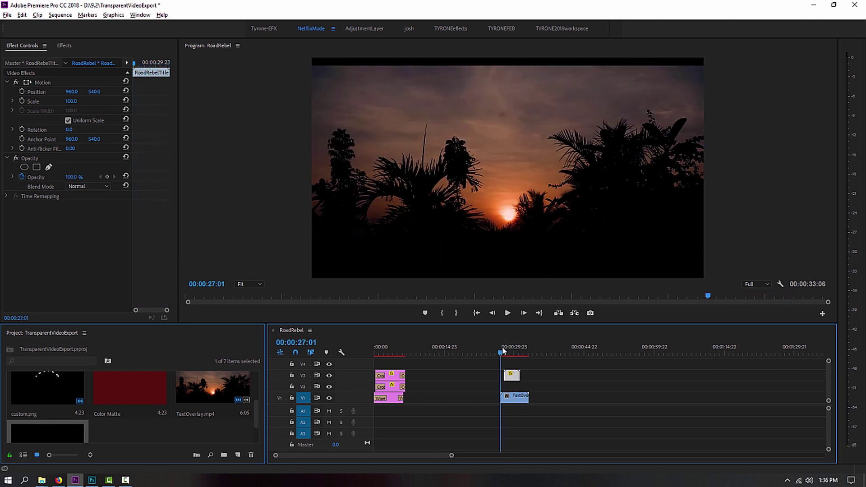
left_click_drag(452, 455, 408, 465)
key("space")
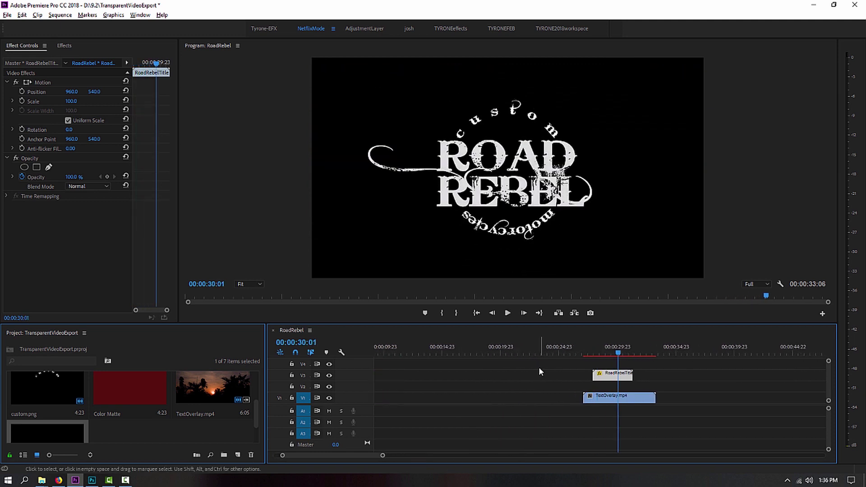
Step: Set the blend mode of the black-background title clip on V3 to Screen
left_click(646, 372)
left_click(619, 376)
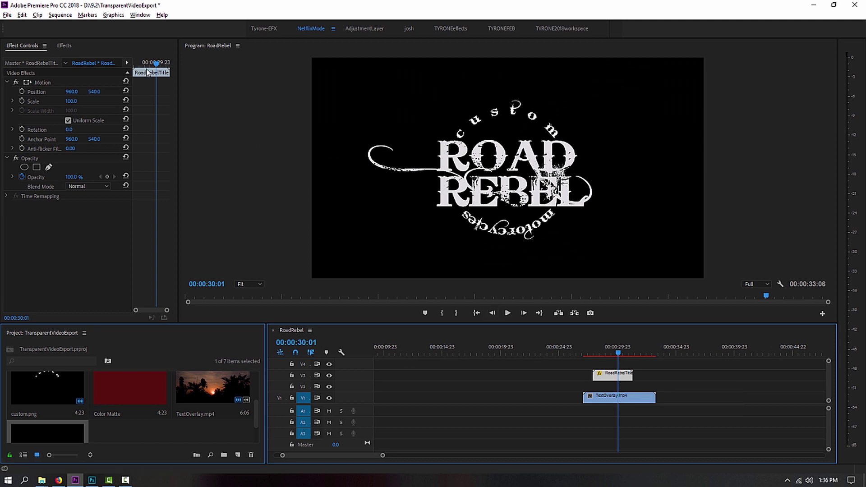
left_click(66, 46)
left_click(22, 46)
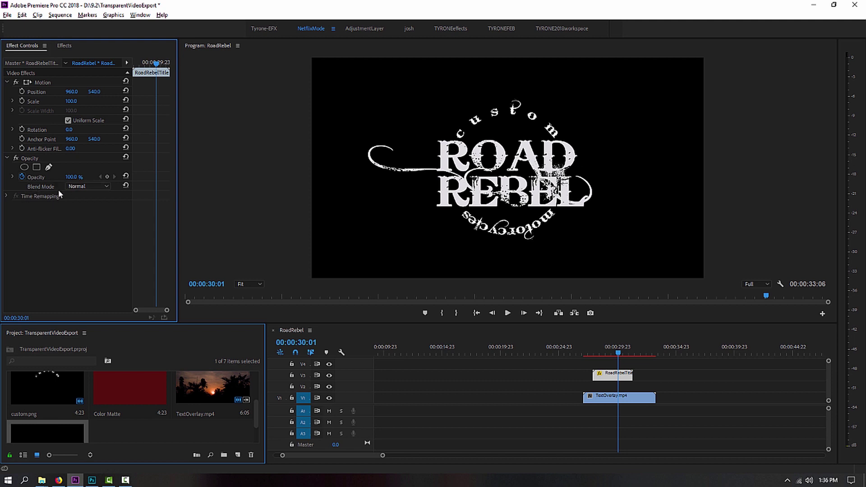
left_click(105, 185)
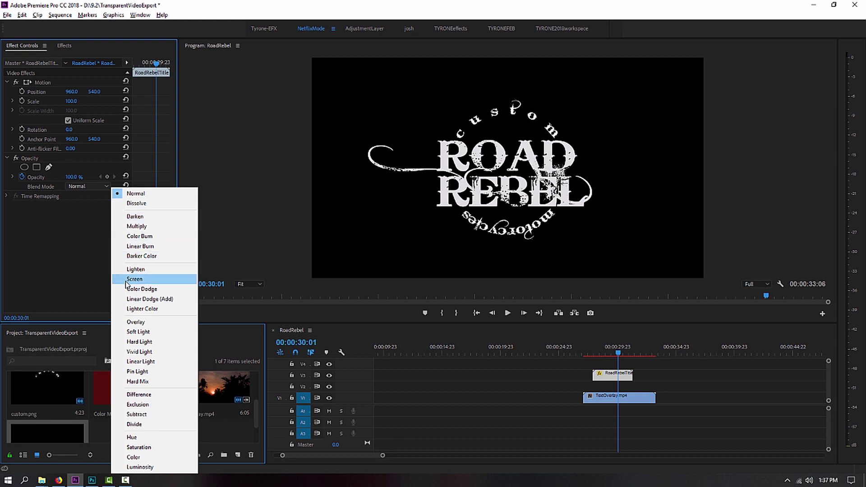
left_click(128, 279)
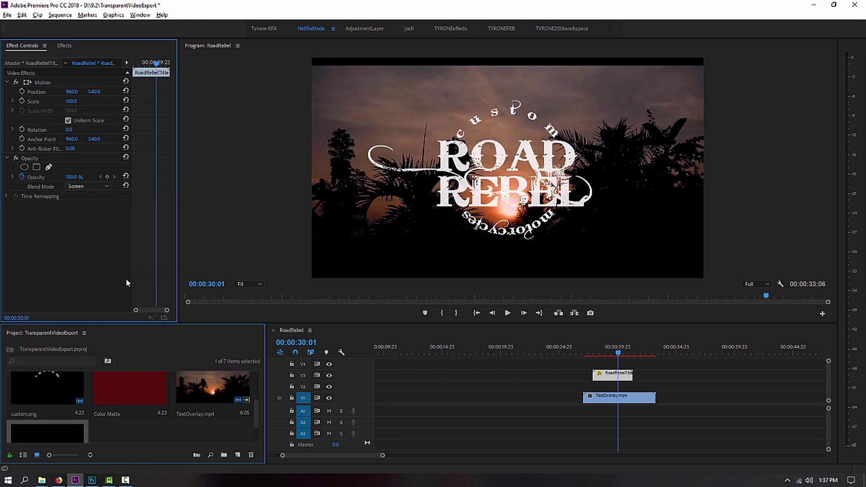
Step: Play back the Screen-blended title over the sunset clip from just before its start
left_click(588, 349)
key("space")
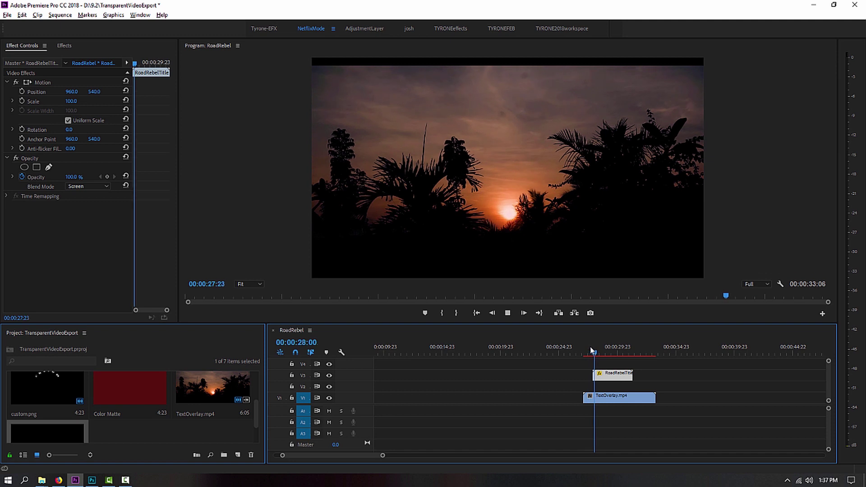
key("space")
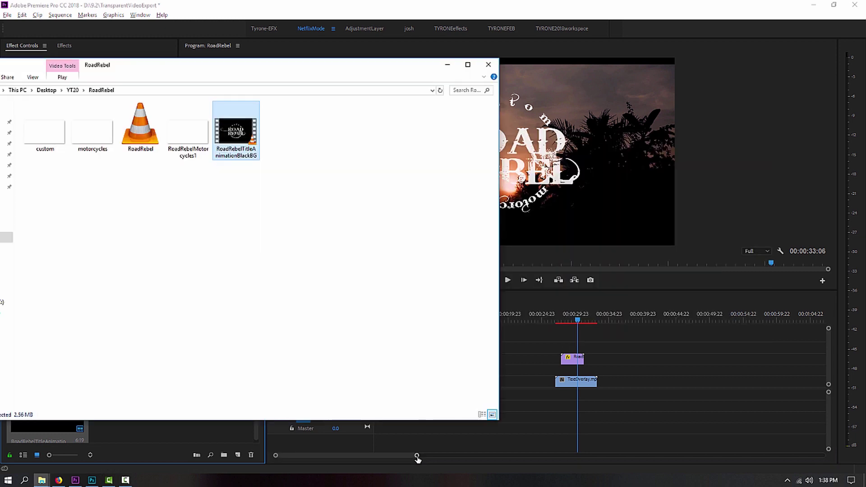
Step: Add the RoadRebel video from the RoadRebel folder to V4, starting at the end of the black-background title clip
left_click(142, 135)
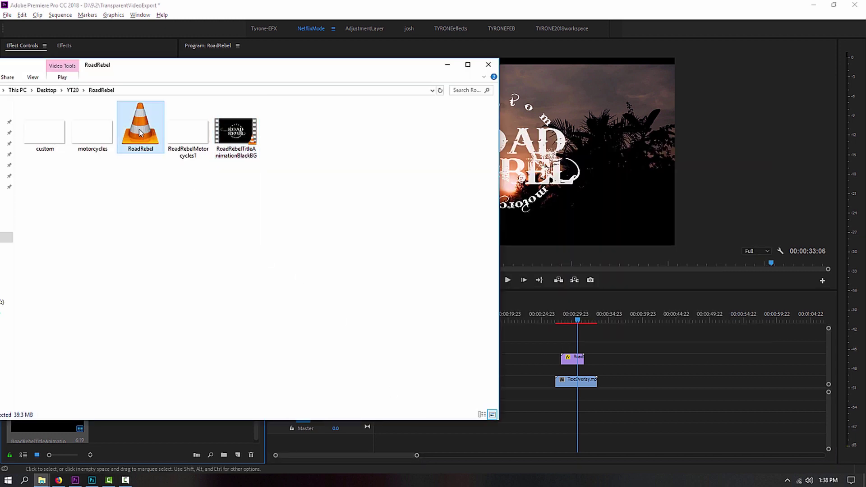
left_click_drag(142, 136, 586, 343)
left_click(590, 310)
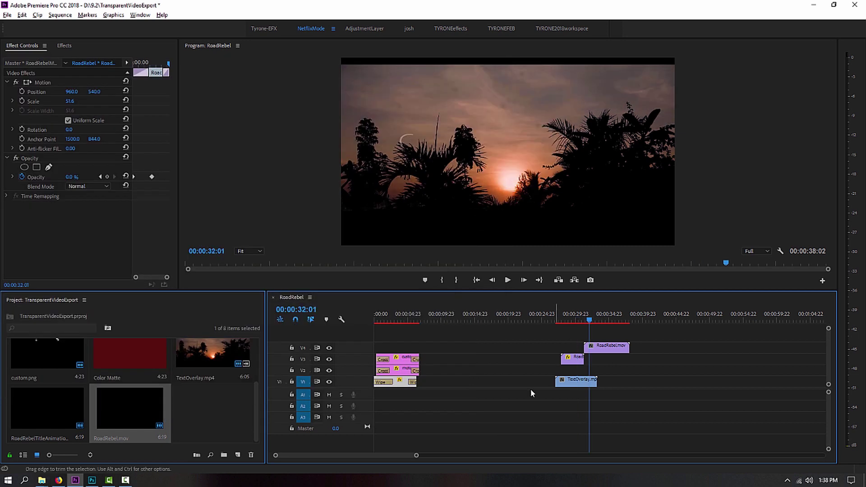
left_click_drag(416, 455, 386, 457)
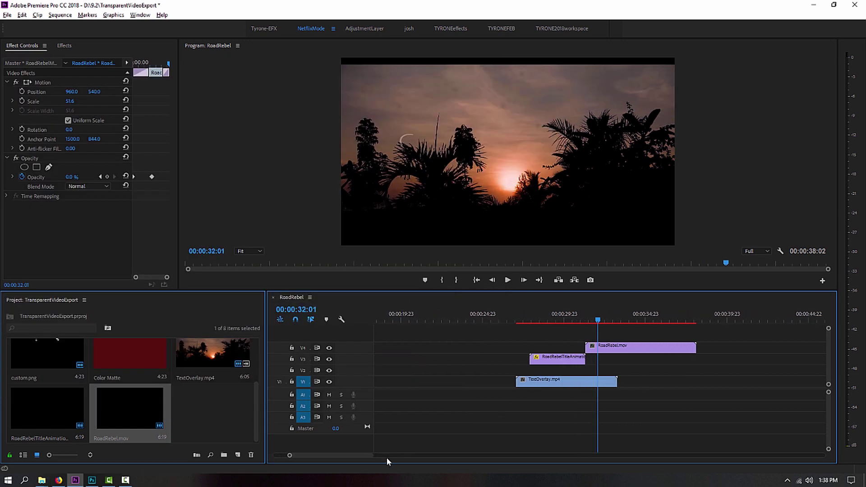
Step: Move the black-background title clip on V3 earlier, clear of the sunset clip, and put RoadRebel.mov on V3 above the sunset clip
left_click(539, 361)
left_click_drag(539, 360, 449, 361)
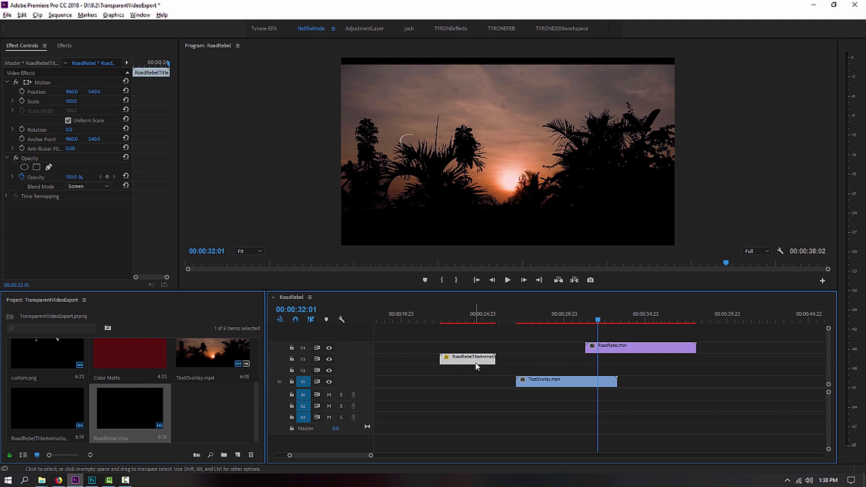
left_click_drag(604, 349, 523, 358)
Step: Play back the transparent RoadRebel.mov overlay from the start of the sunset clip and adjust the height of the program preview
left_click(520, 315)
key("space")
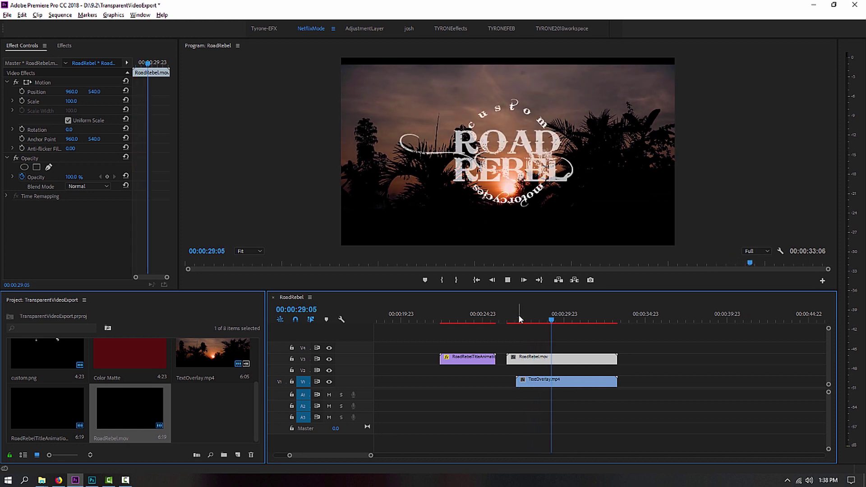
key("space")
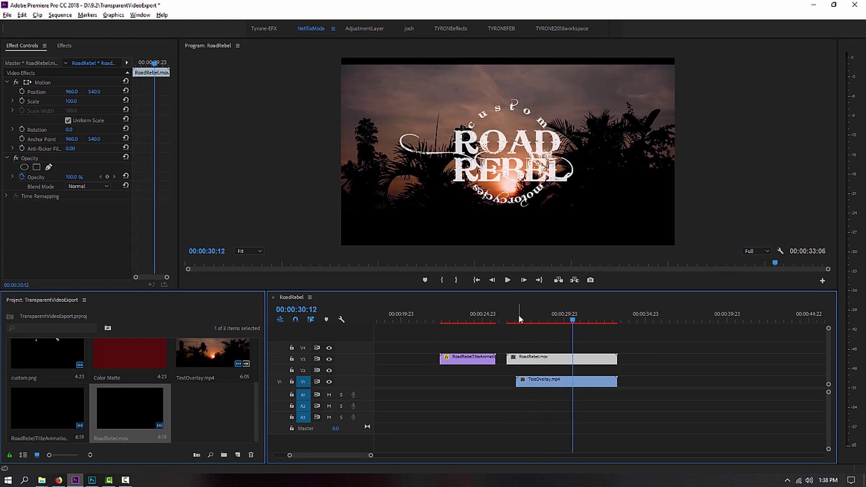
left_click_drag(516, 291, 518, 397)
left_click(519, 404)
key("space")
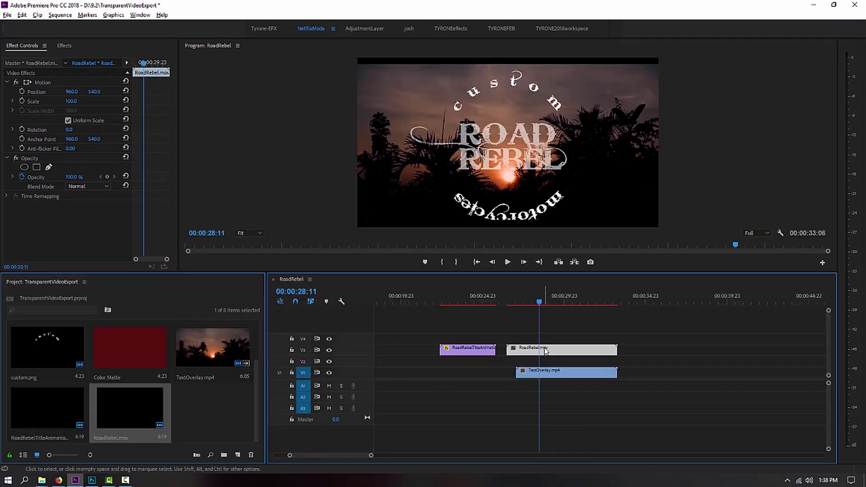
Step: Set the RoadRebel.mov clip's speed to 220% and align its start with the start of the sunset clip
right_click(543, 350)
left_click(559, 306)
type("220")
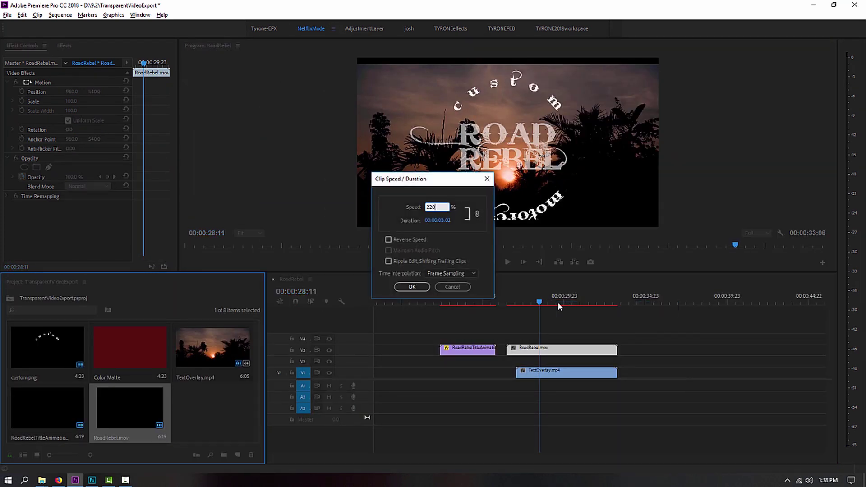
key("Return")
left_click_drag(532, 350, 541, 350)
Step: Play back the sped-up transparent title over the sunset clip through to its end
left_click(513, 303)
key("space")
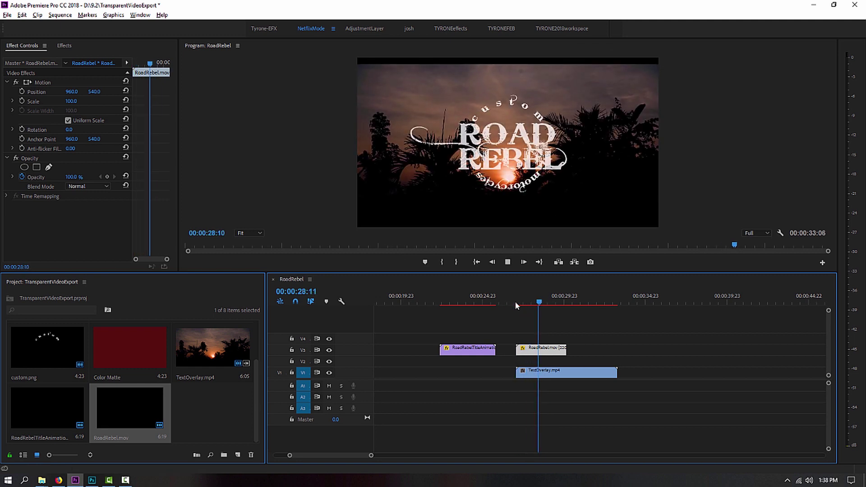
key("ctrl+s")
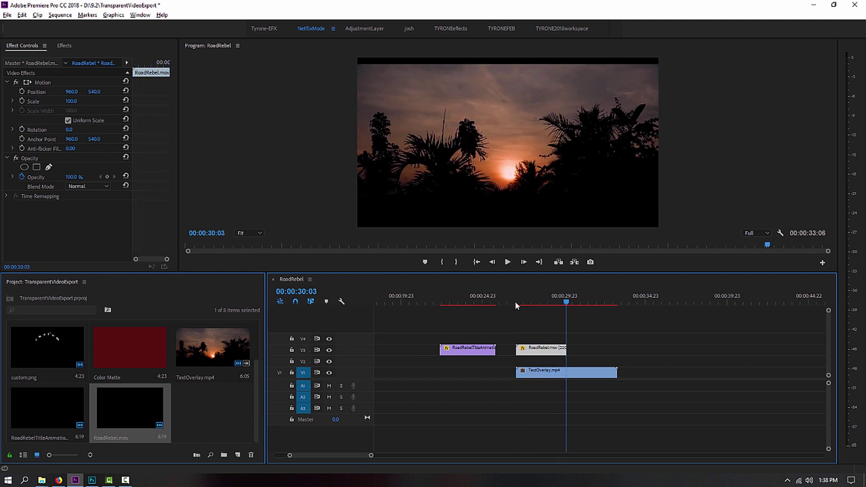